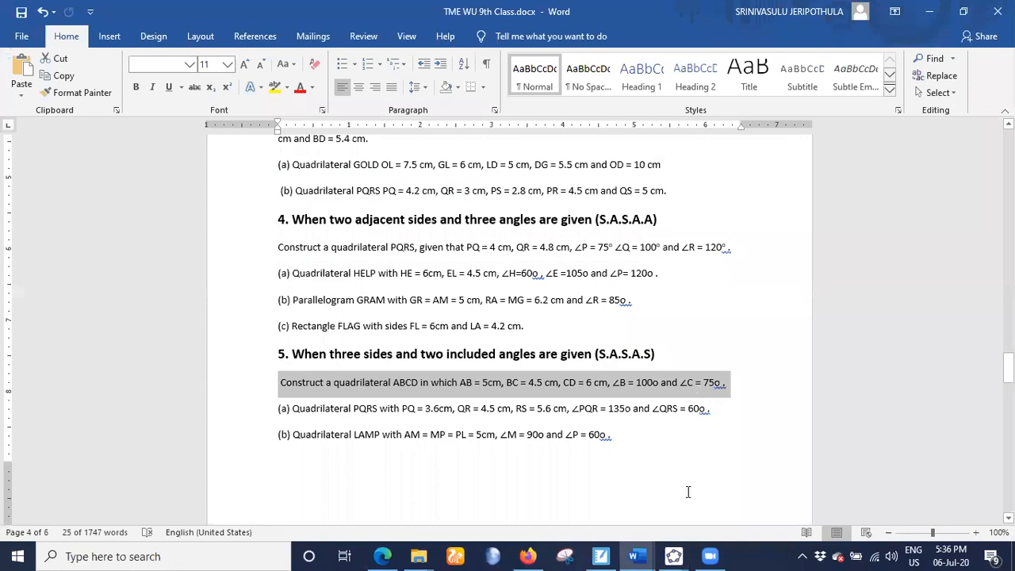
- Switch to the blank GeoGebra Classic 5 window and insert a text with the copied problem statement for quadrilateral ABCD
click(673, 556)
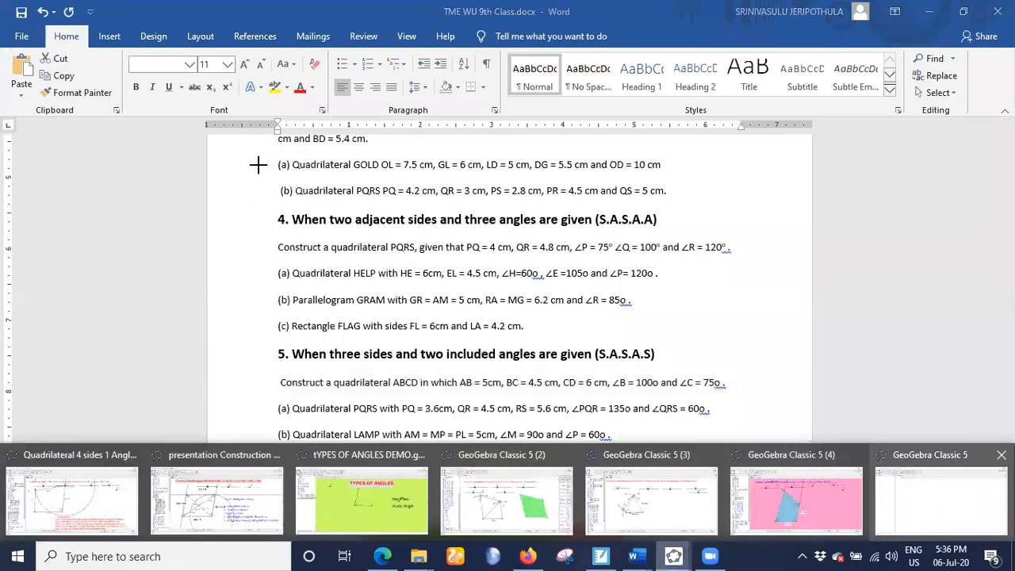
click(943, 501)
click(315, 60)
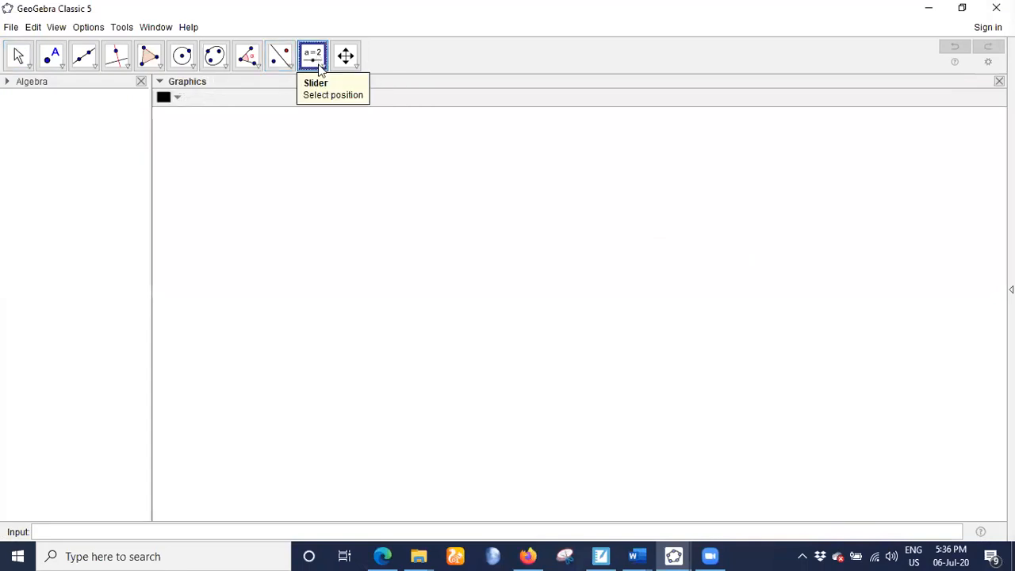
click(317, 63)
click(321, 116)
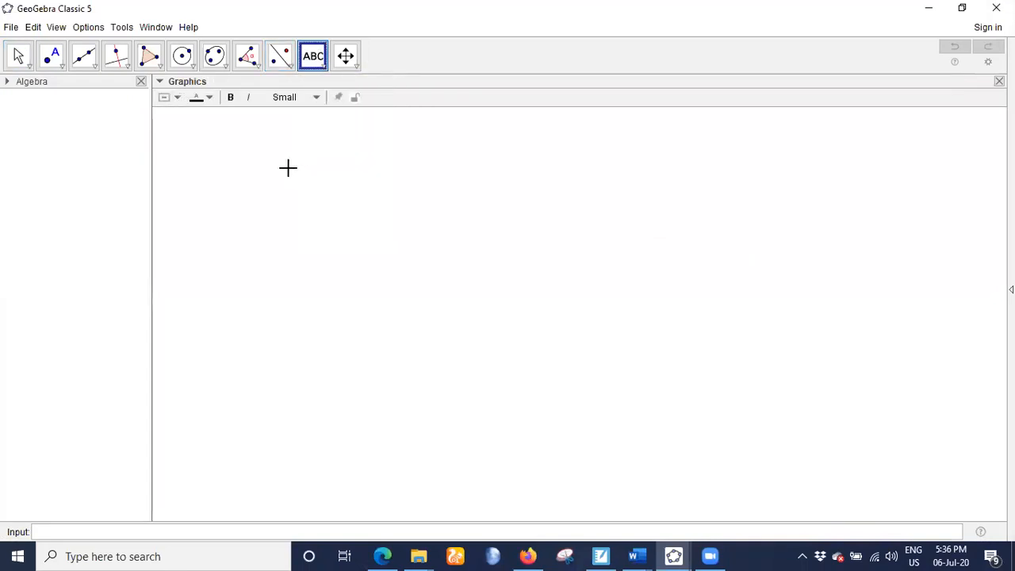
click(404, 187)
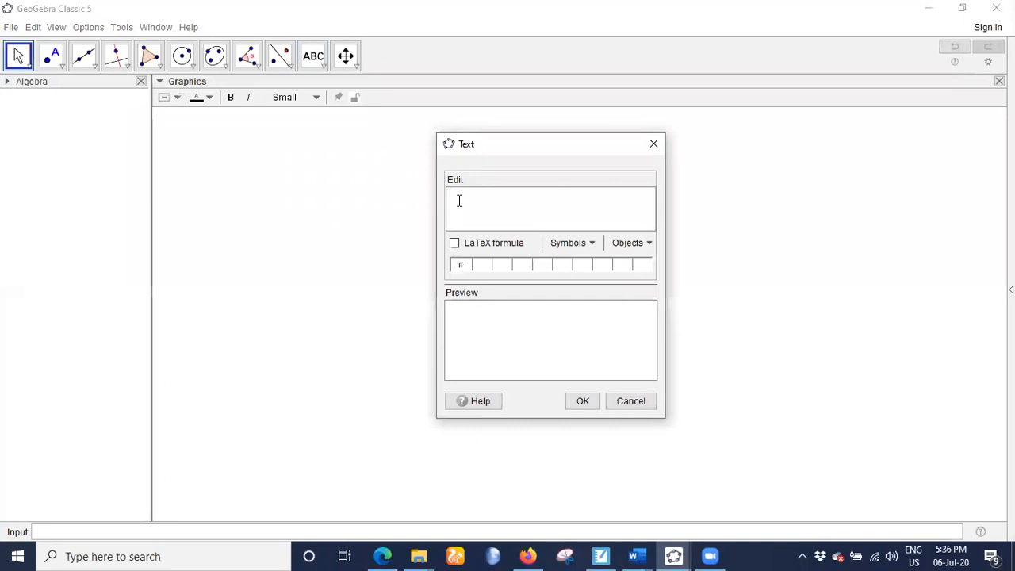
text(Construct a quadrilateral ABCD in which AB = 5cm, BC = 4.5 cm, CD = 6 cm, ∠B = 100o and ∠C = 75o.)
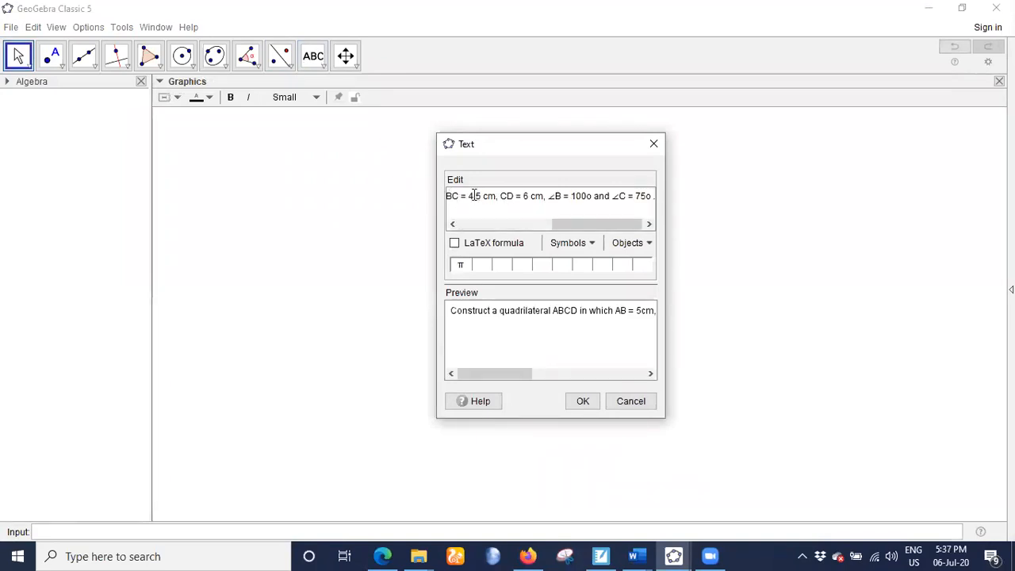
click(648, 243)
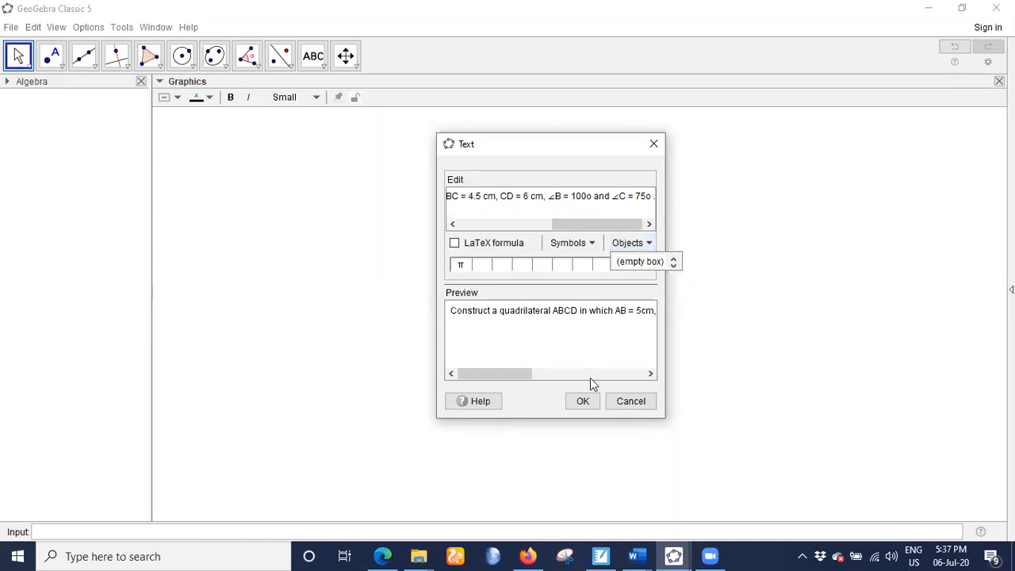
click(583, 401)
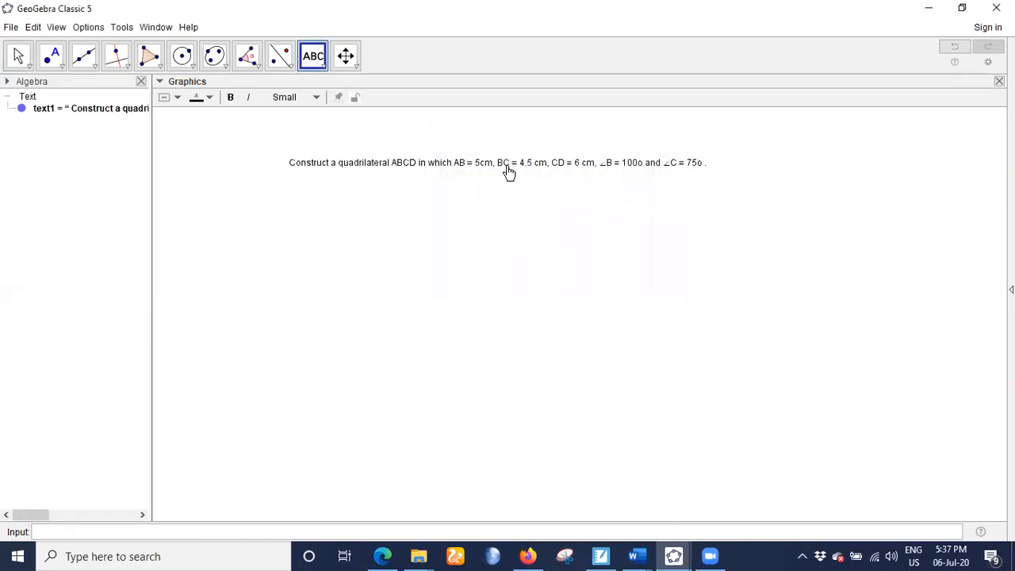
- Format the problem text as bold, medium size and red, and place it along the upper edge of the drawing area
click(19, 57)
drag(329, 170, 235, 146)
click(230, 105)
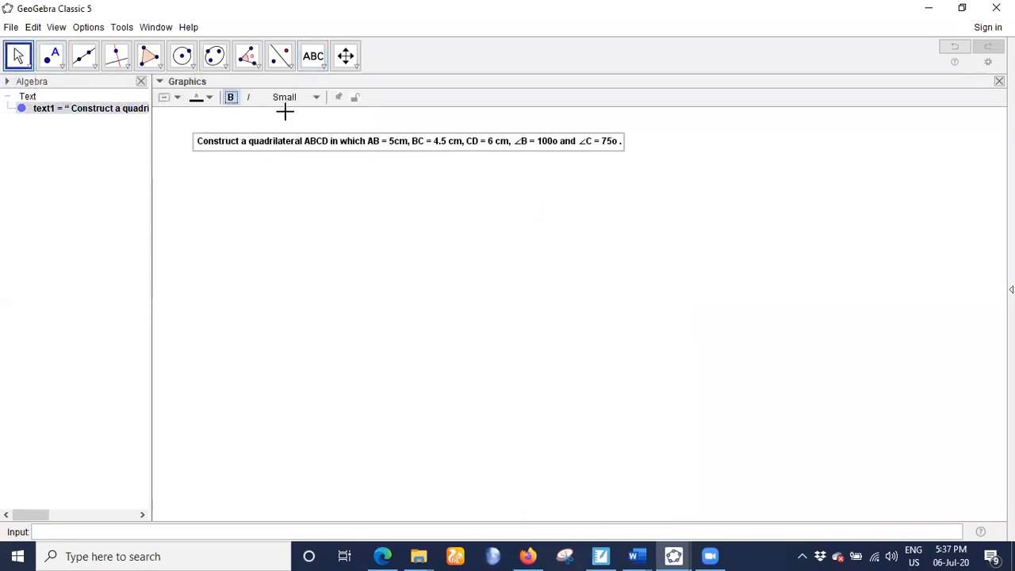
click(312, 98)
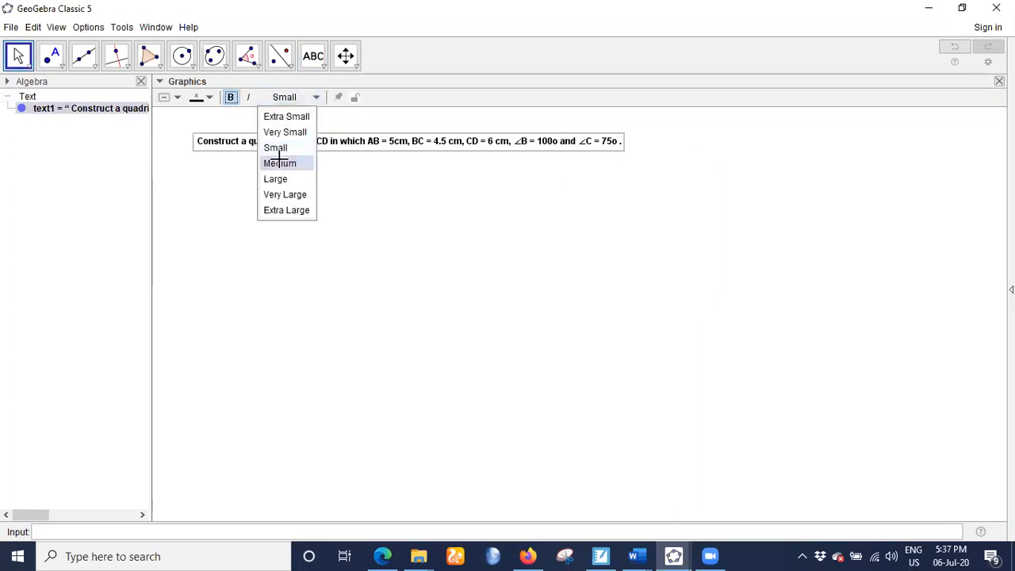
click(280, 163)
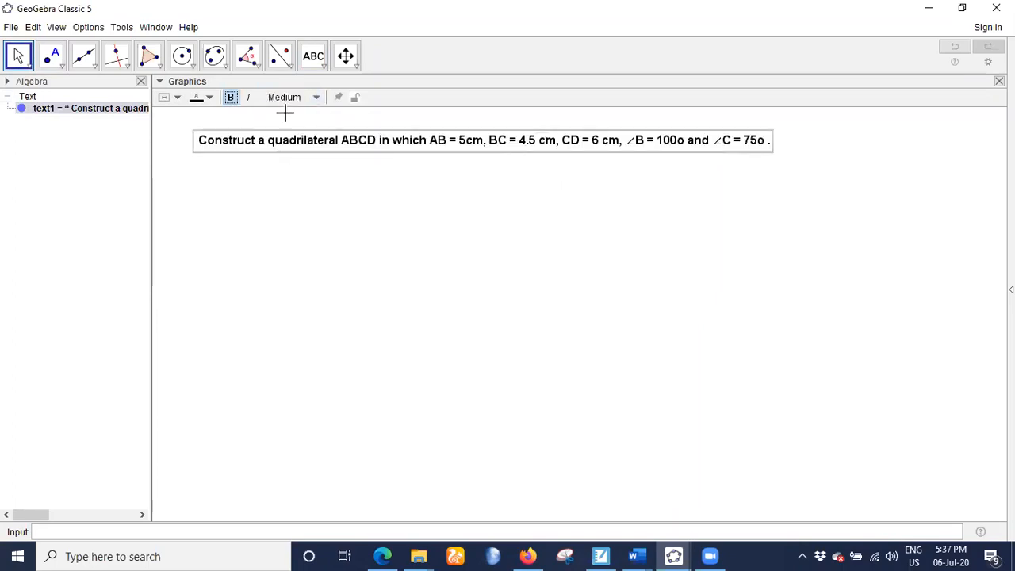
click(210, 102)
click(196, 114)
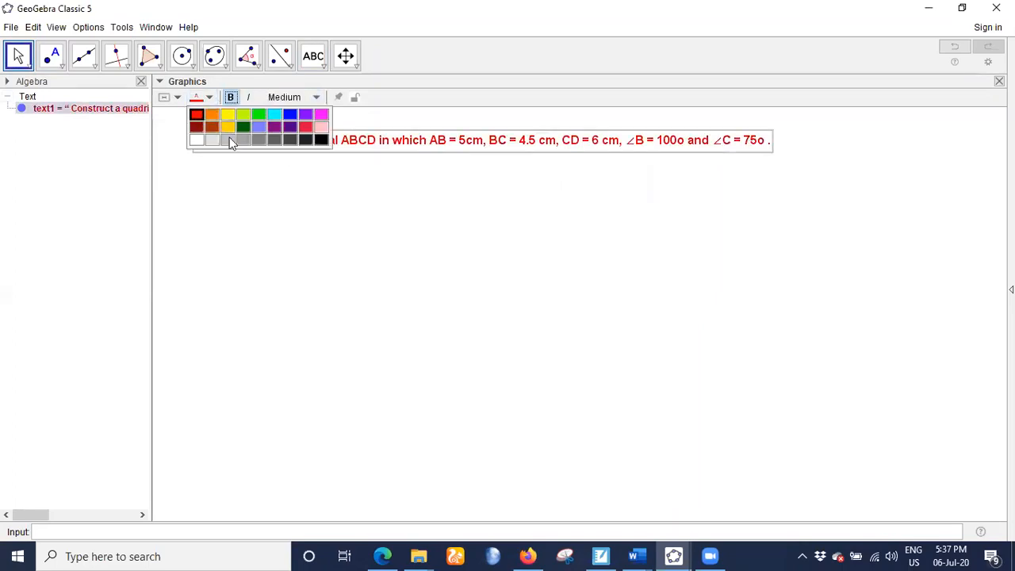
click(504, 212)
drag(492, 145, 483, 134)
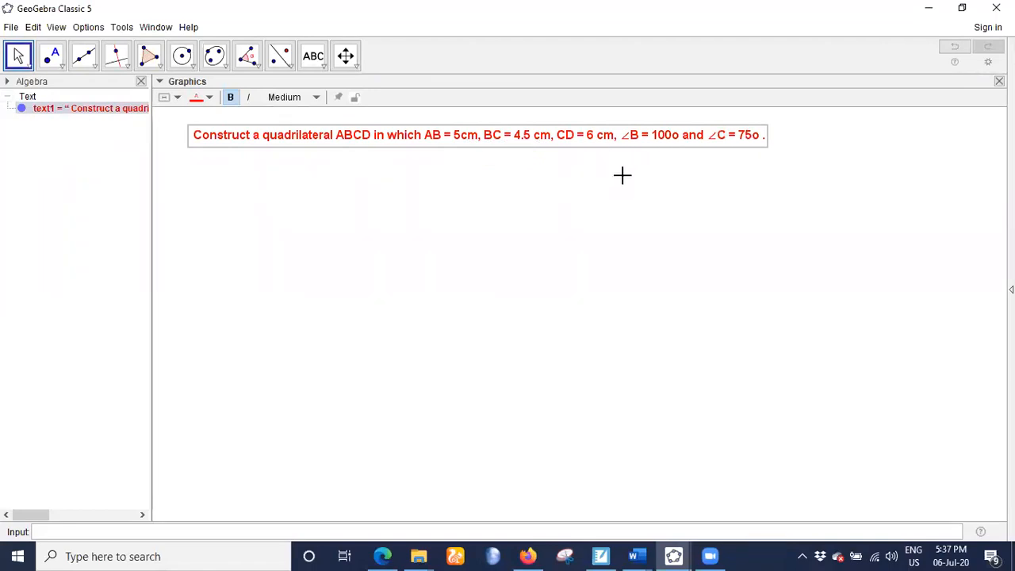
- Create a number slider a below the problem text with minimum 1 and maximum 10
click(324, 72)
click(324, 85)
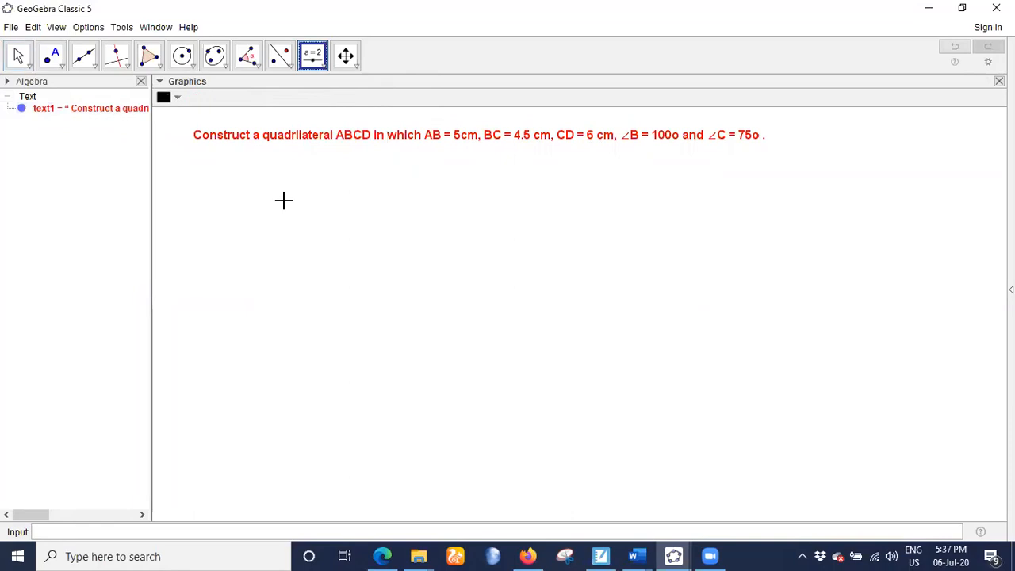
click(266, 222)
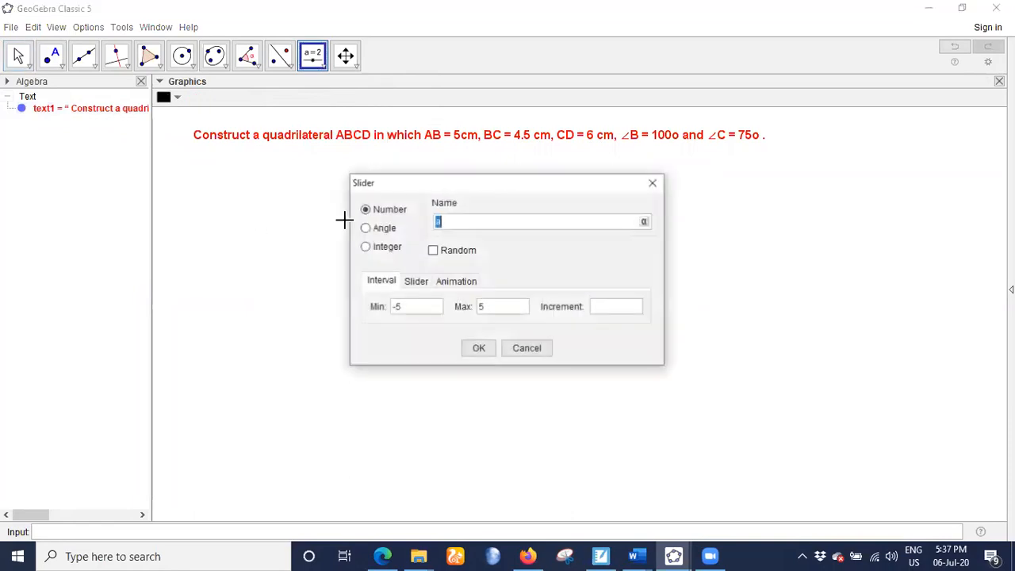
click(413, 308)
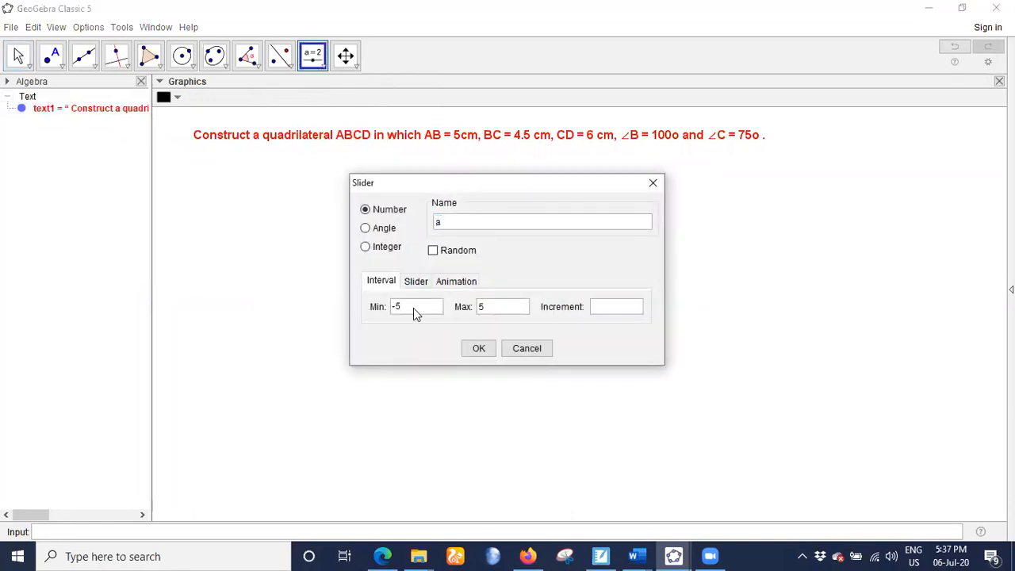
text(1)
key(Tab)
key(BackSpace)
text(10)
click(471, 347)
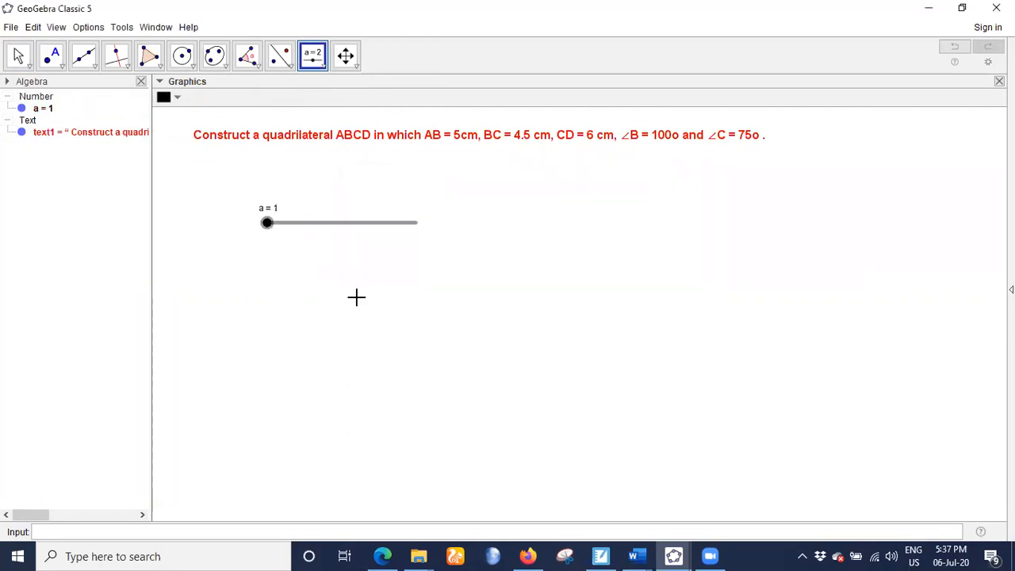
- Move slider a directly below the beginning of the problem text
key(Escape)
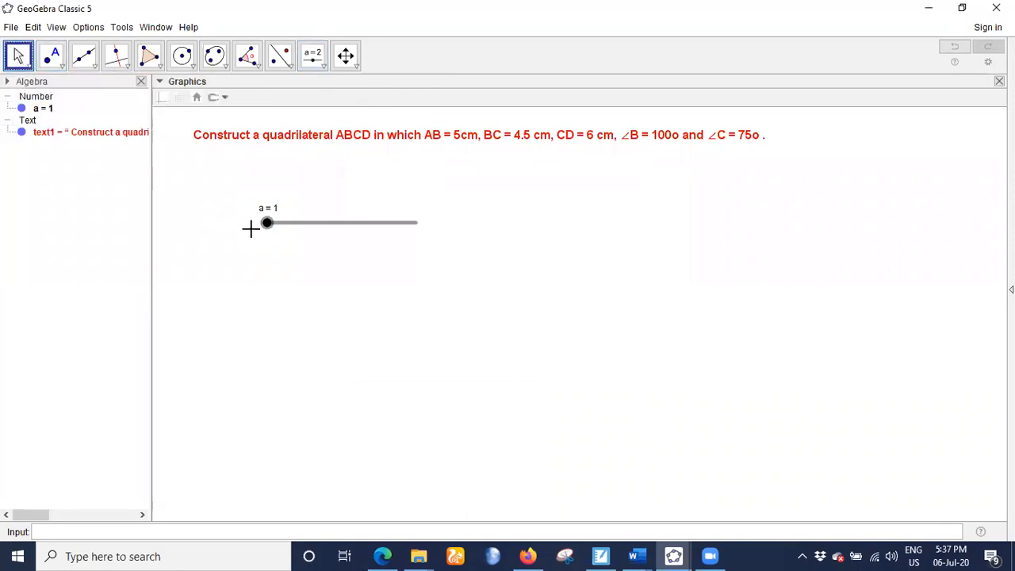
click(258, 220)
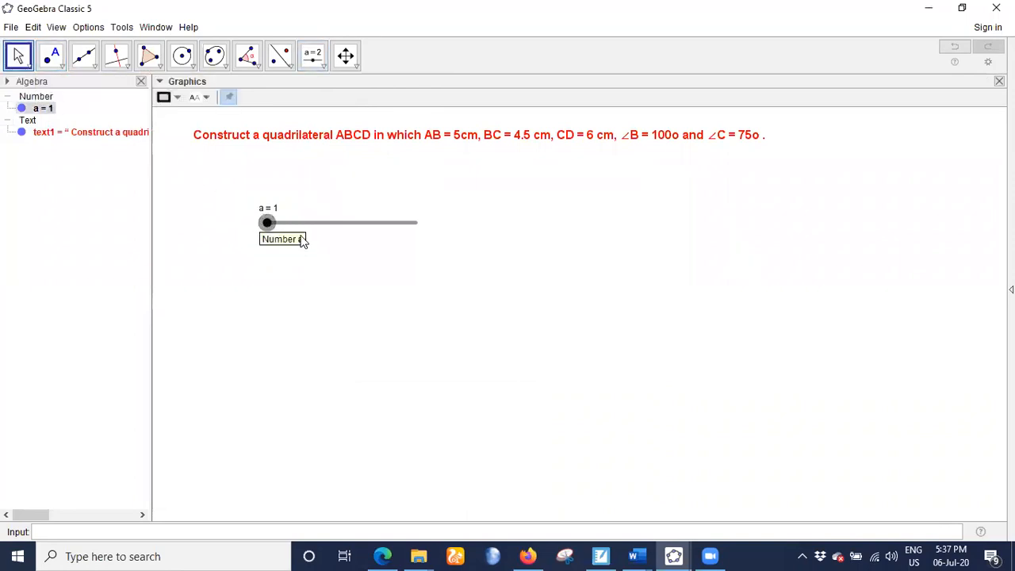
drag(309, 226, 226, 182)
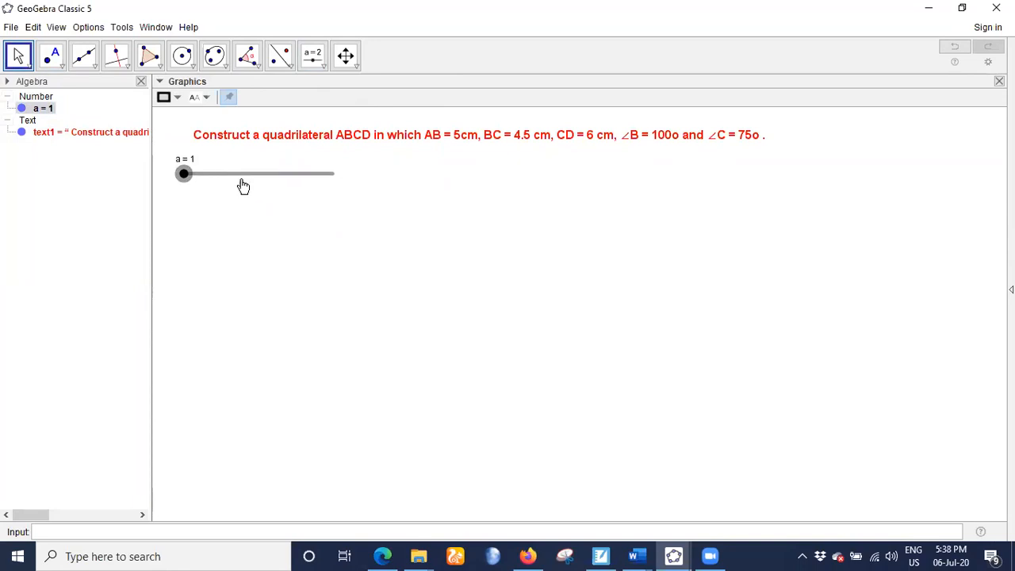
click(357, 179)
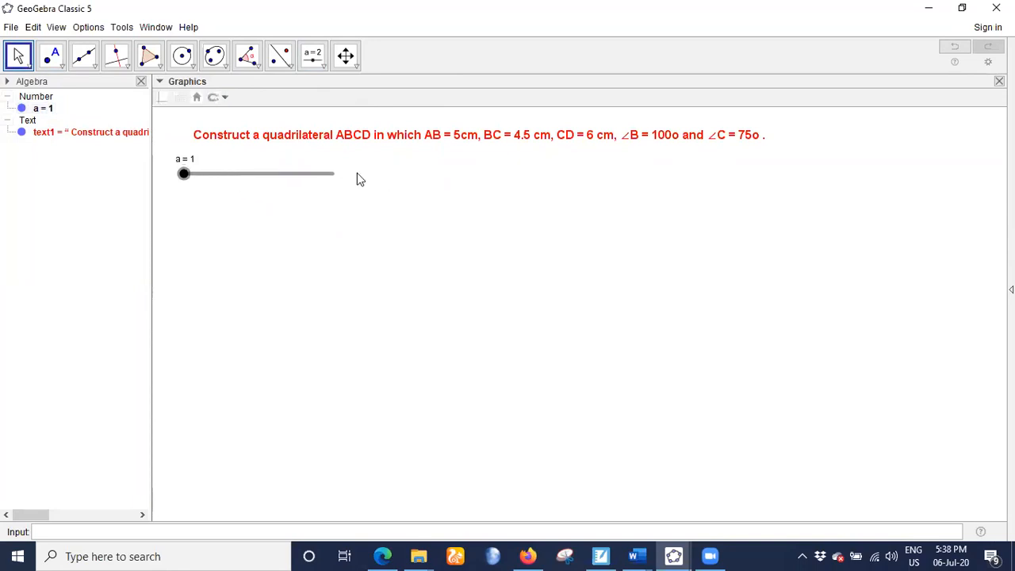
- Add a number slider b with minimum 1 beside slider a
click(313, 56)
click(352, 166)
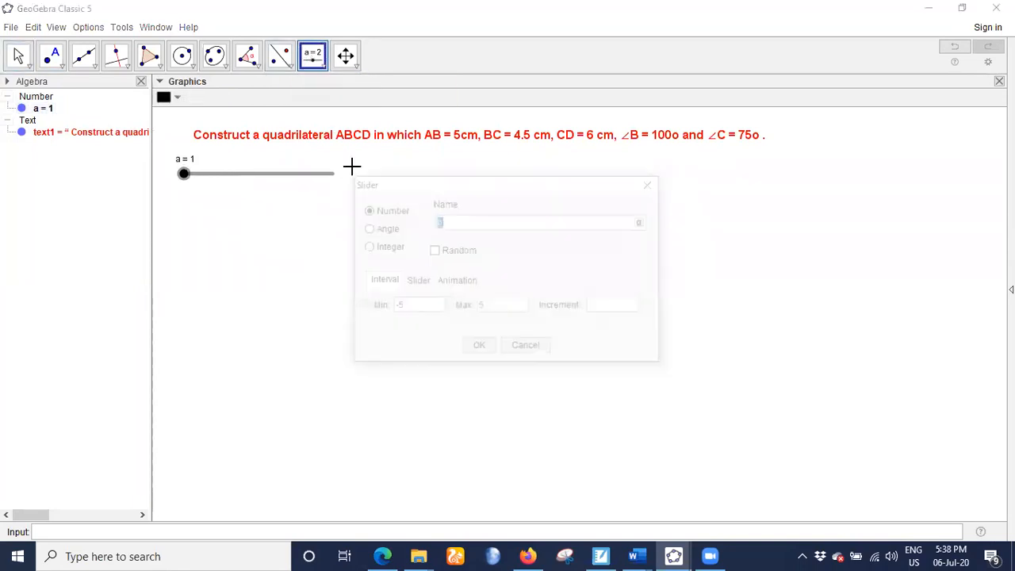
click(406, 309)
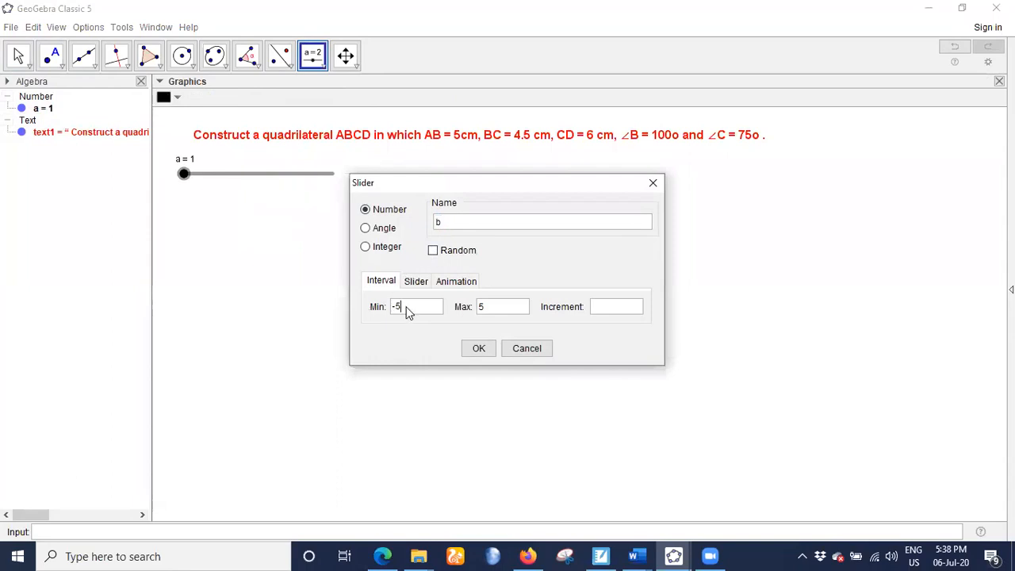
key(BackSpace)
key(BackSpace)
key(Tab)
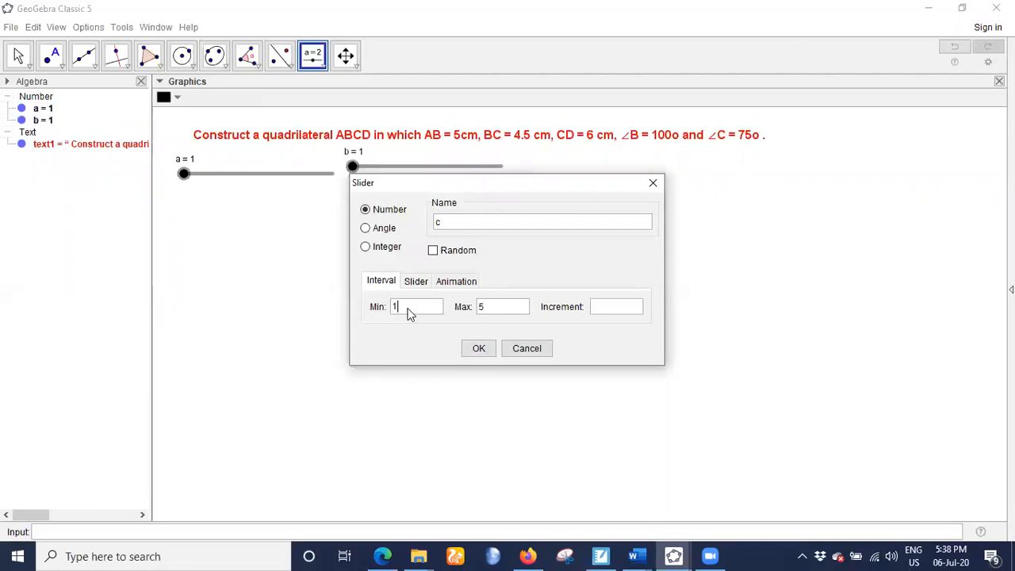
- Add number slider c with minimum 1 and maximum 10, and line up slider b with the row of sliders
text(10)
click(473, 350)
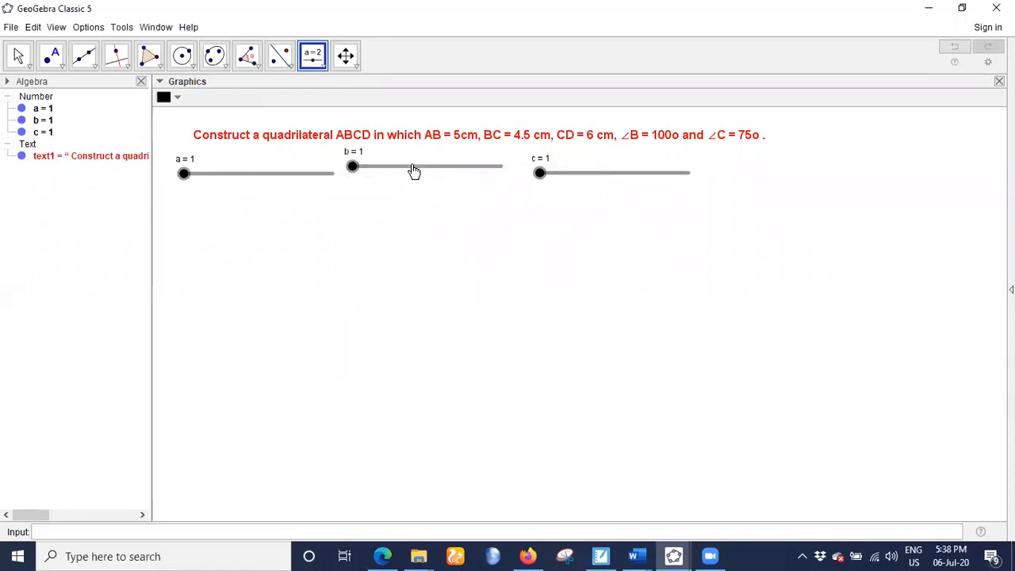
click(18, 55)
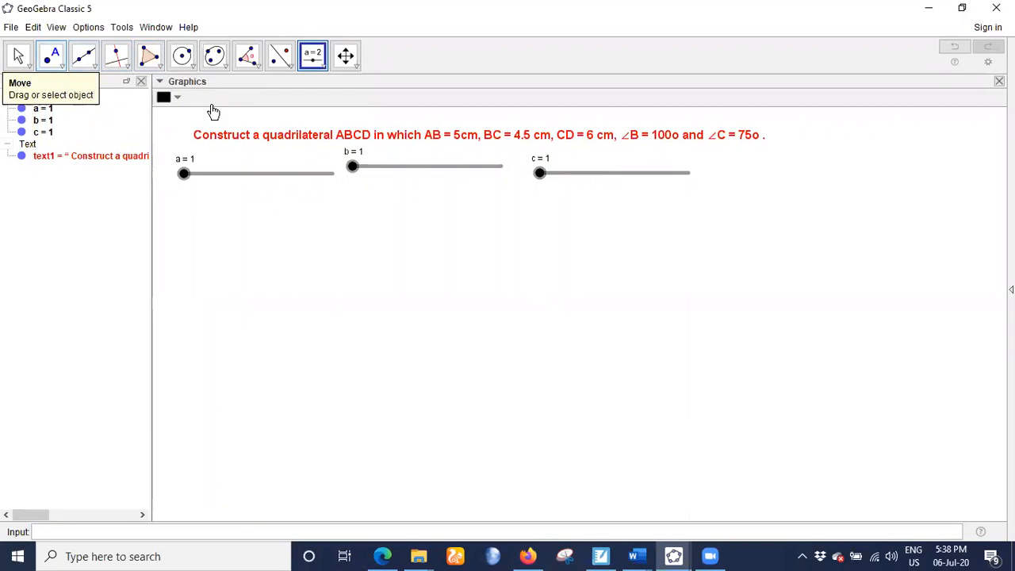
drag(383, 169, 387, 177)
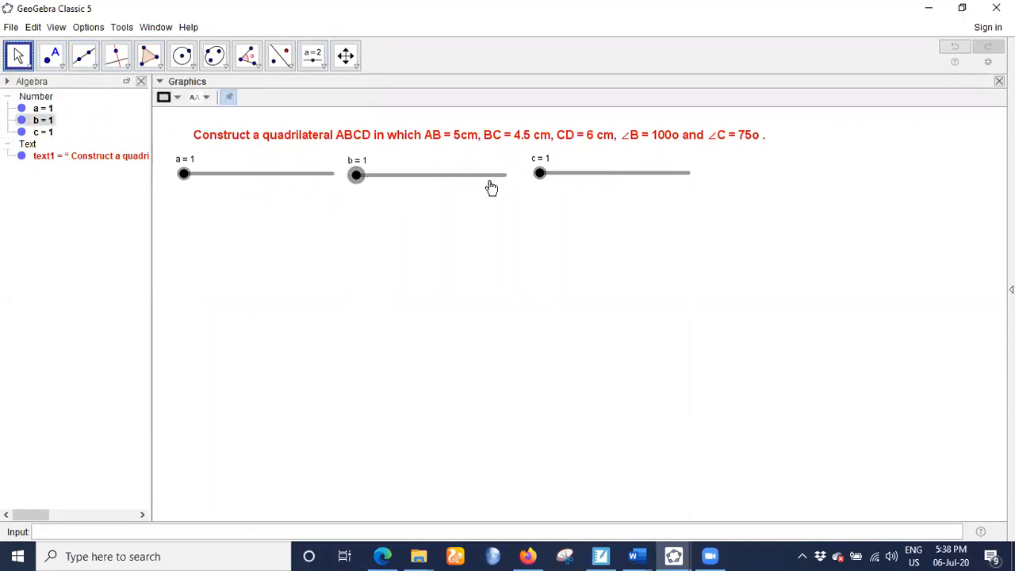
- Add an angle slider α with the default interval after slider c in the row
click(315, 64)
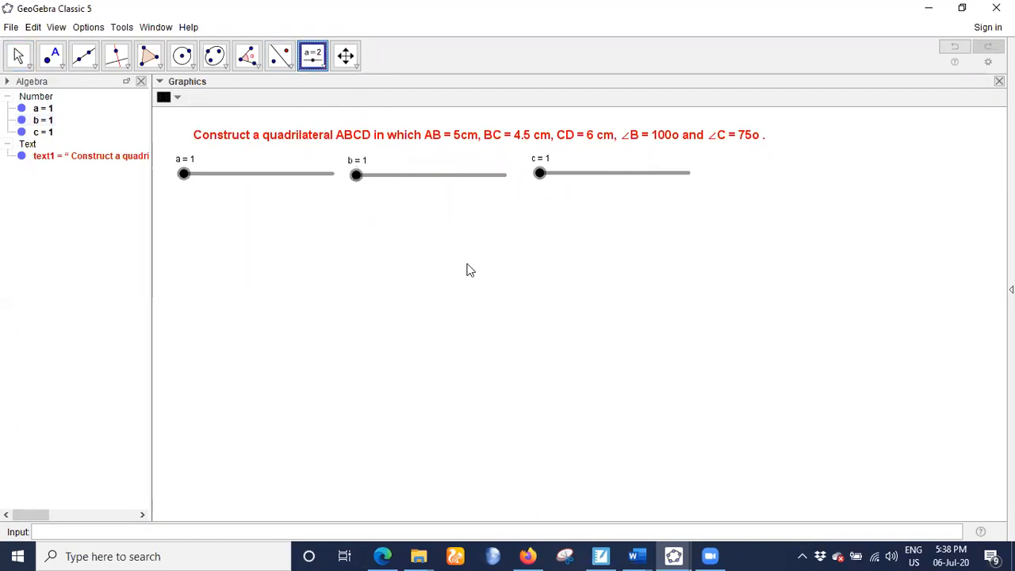
click(357, 244)
click(369, 228)
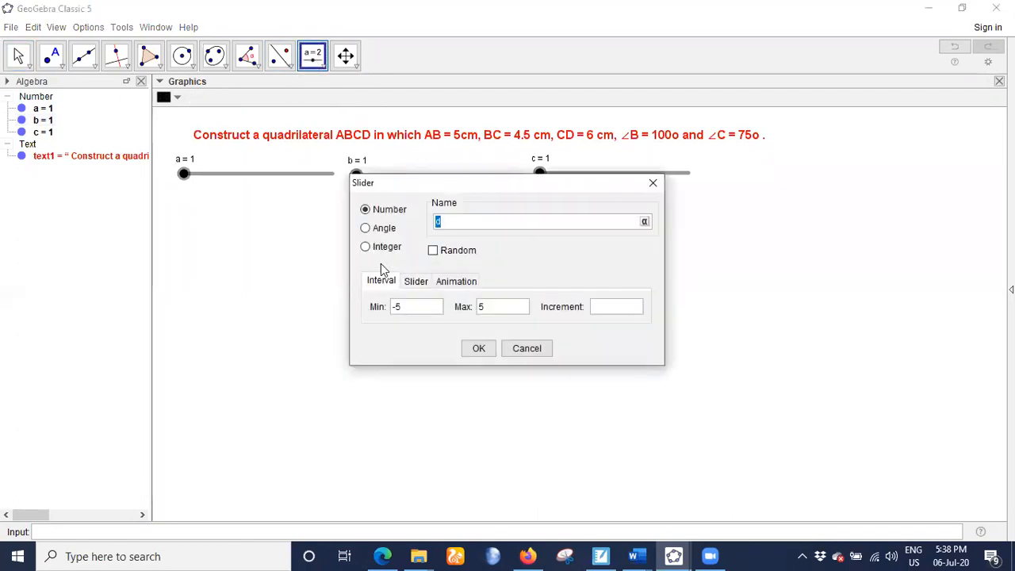
click(480, 350)
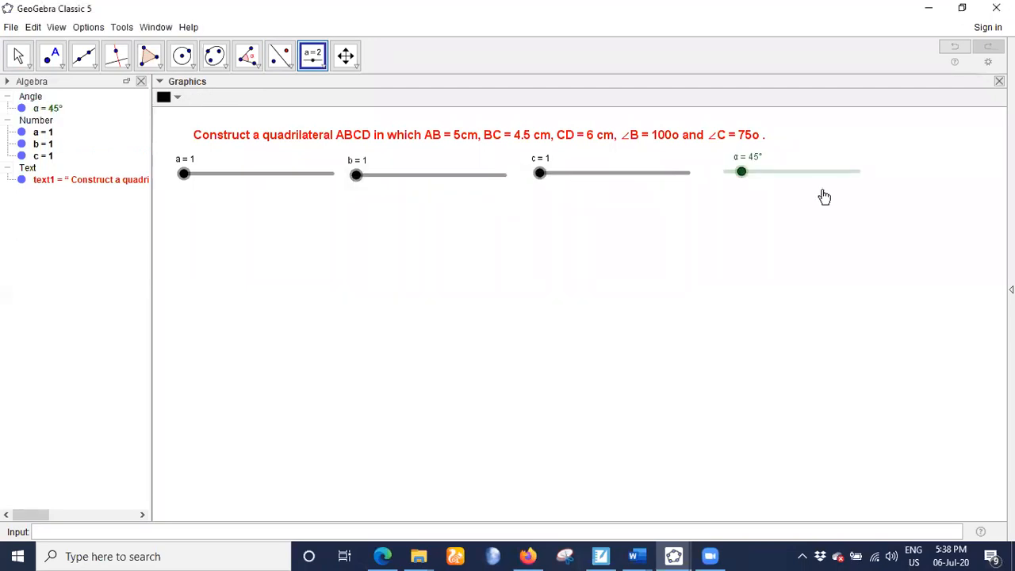
- Add a second angle slider β with the default interval and position it beside slider α
click(599, 249)
click(366, 228)
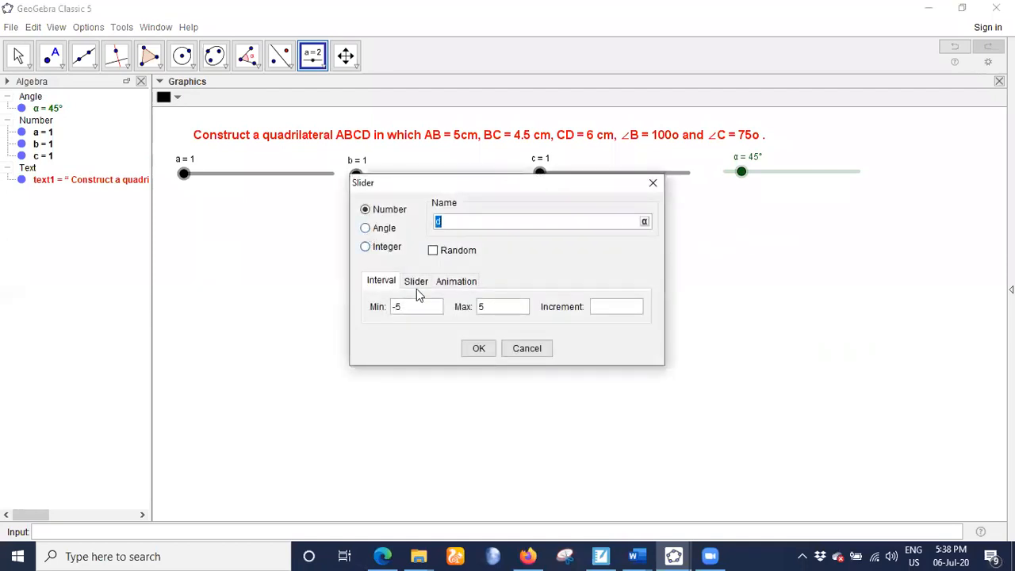
click(478, 348)
drag(816, 220, 889, 164)
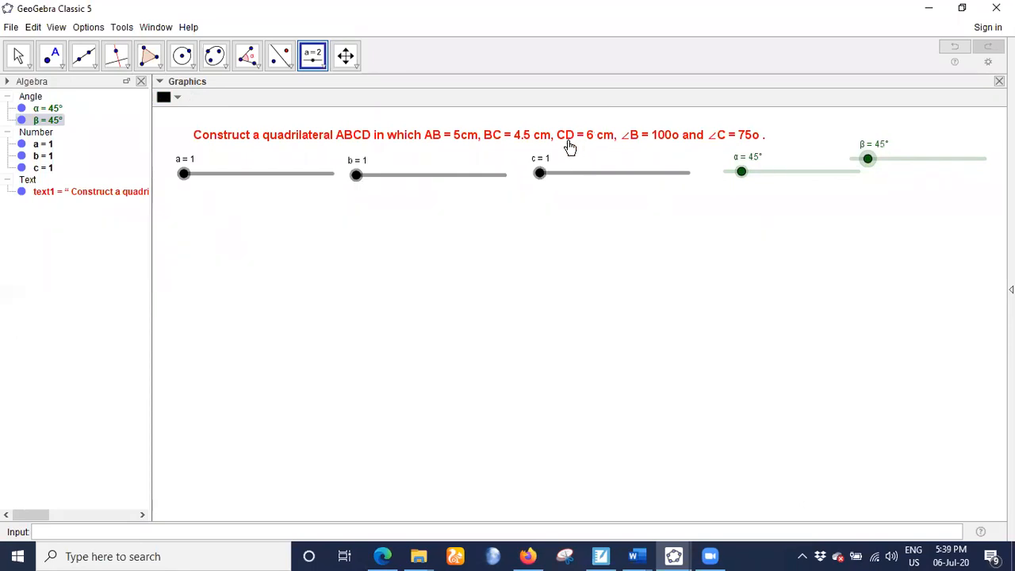
- Open the problem text's editor, examine the slider objects available for insertion, and close the editor
click(18, 55)
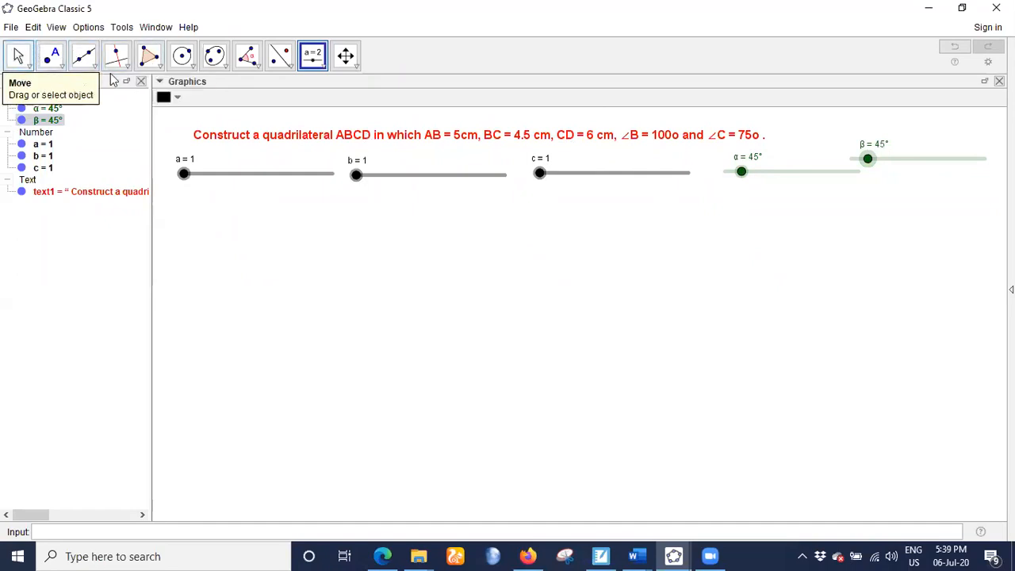
double_click(458, 138)
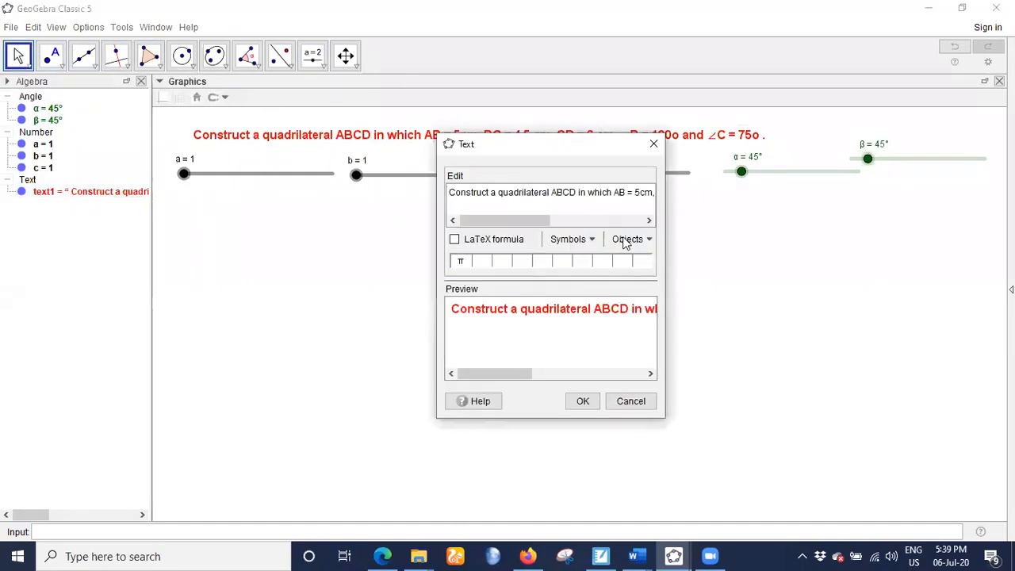
click(647, 239)
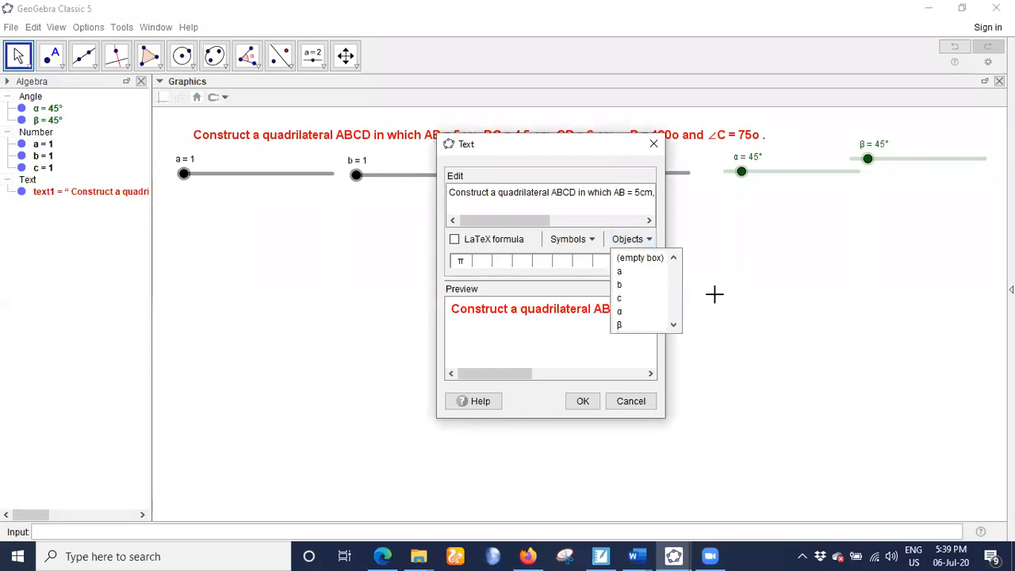
click(655, 144)
click(654, 144)
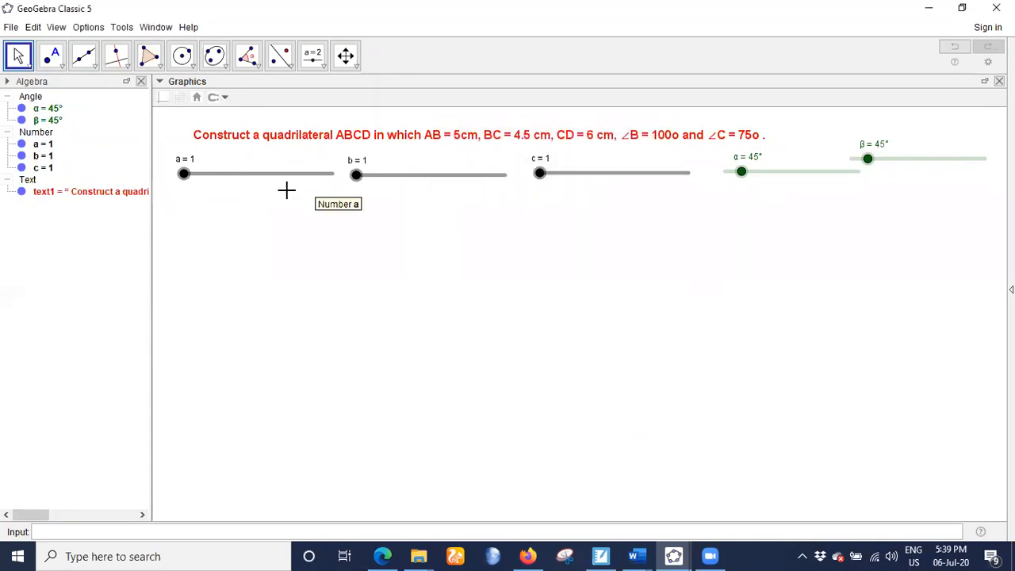
- Set slider a to 5, slider b to 4.5 and slider c to 6
drag(181, 174, 250, 179)
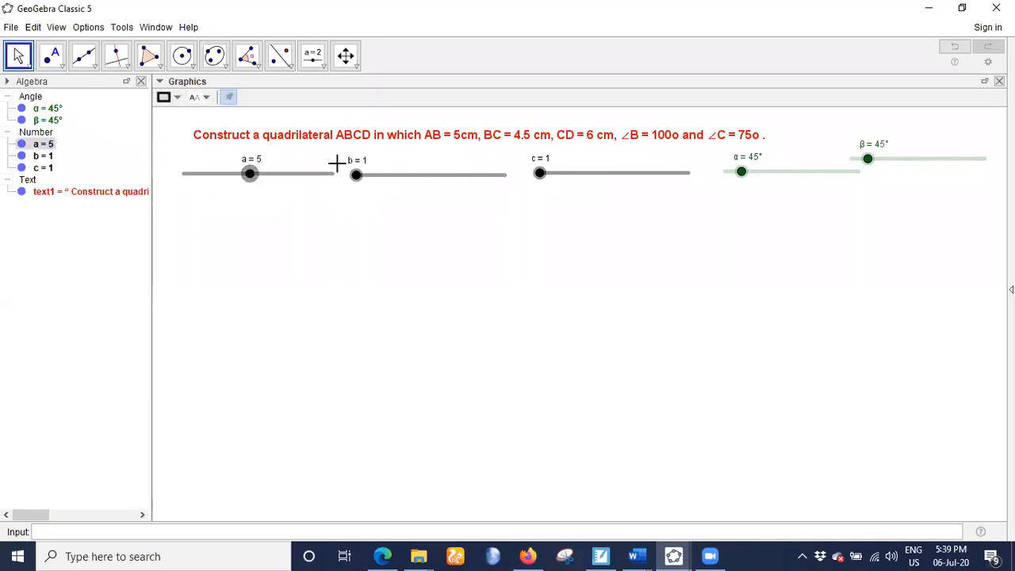
drag(356, 176, 415, 177)
drag(542, 176, 621, 175)
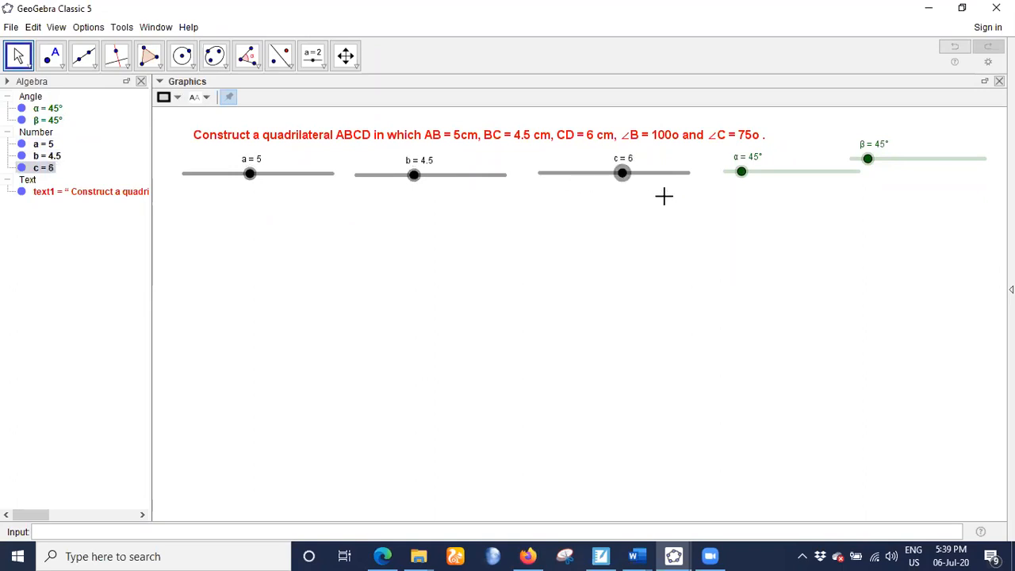
- Set angle slider α to 100° and angle slider β to 75°
drag(742, 181, 762, 170)
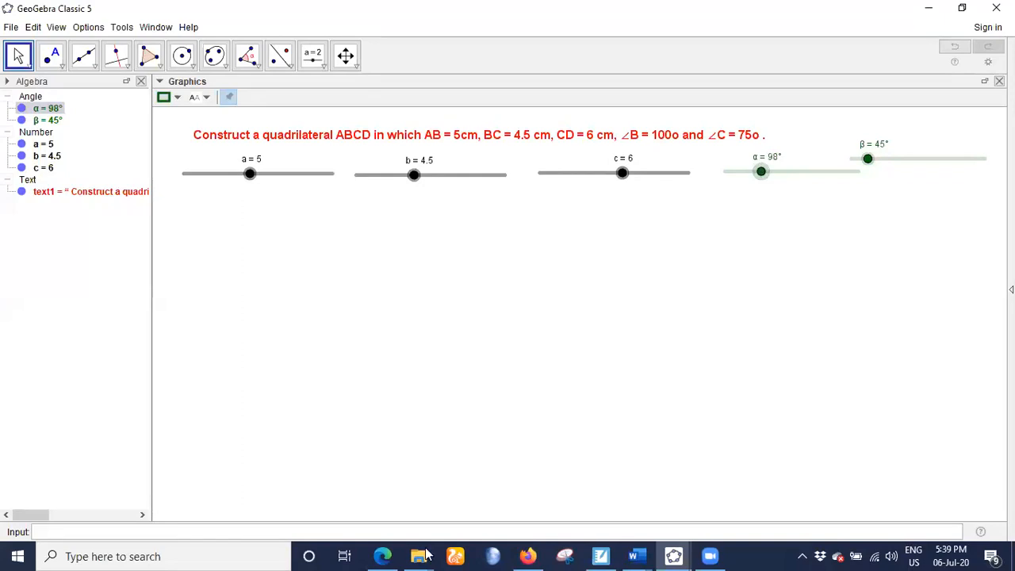
key(Right)
key(Right)
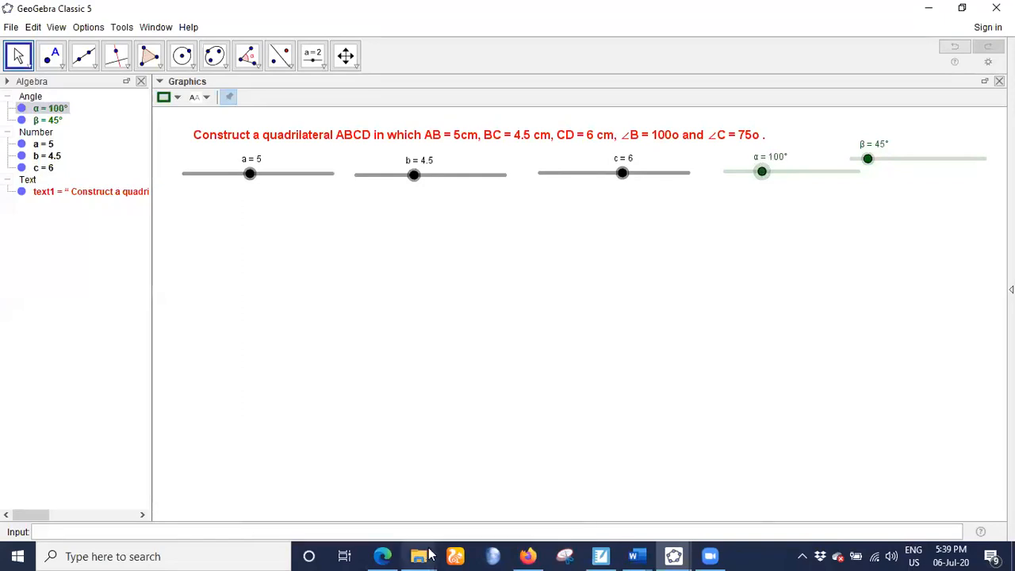
drag(868, 158, 877, 158)
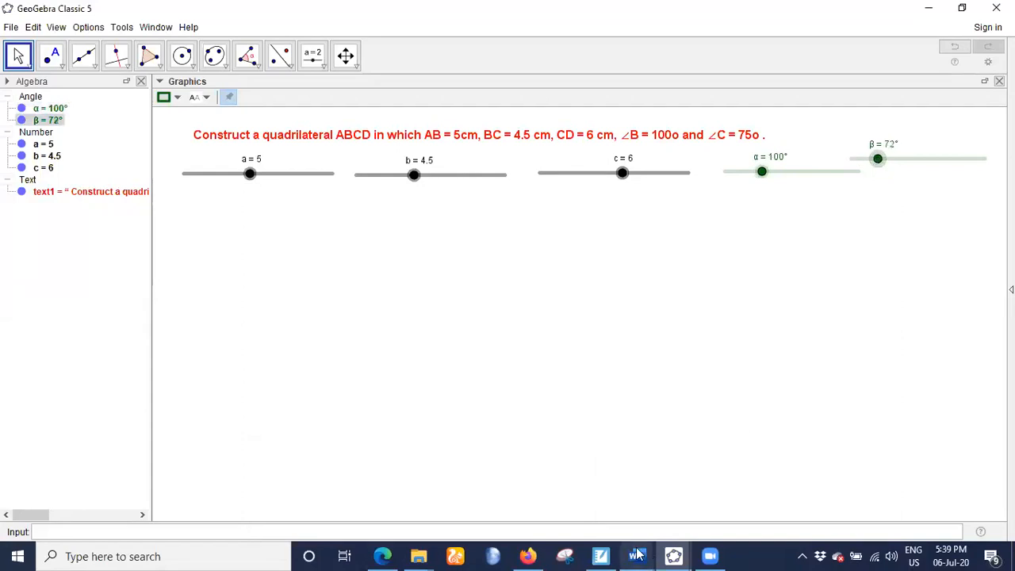
key(Right)
key(Right)
key(Right)
mouse_move(600, 554)
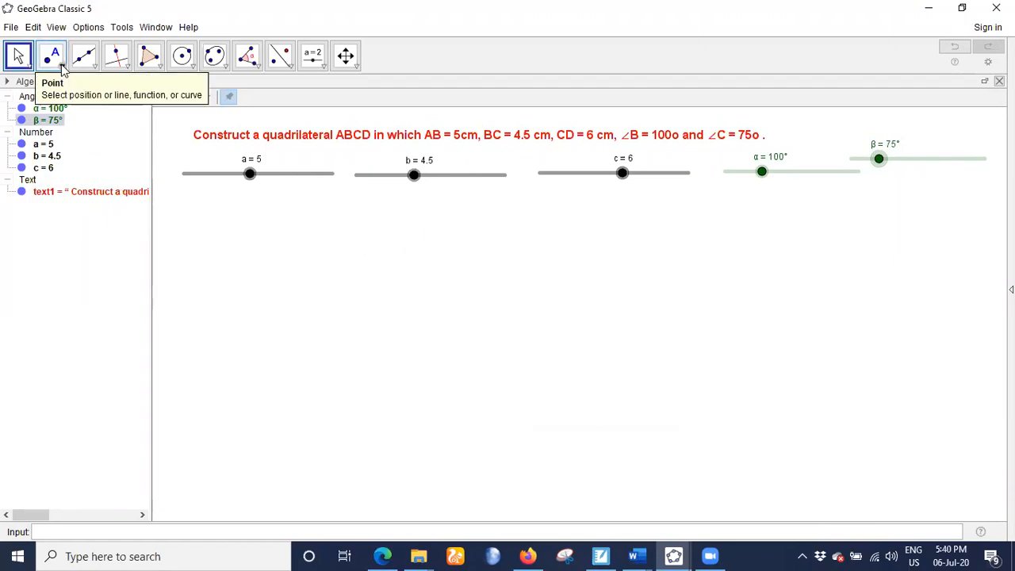
- Draw segment AB with given length a, starting from a new point A at about (1.04, -0.58)
click(95, 67)
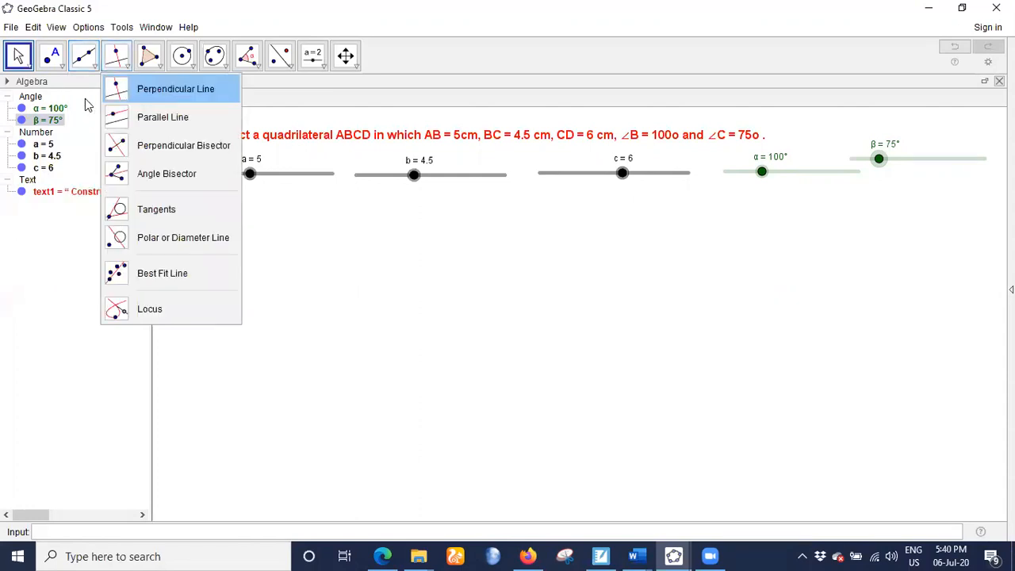
click(120, 116)
click(350, 362)
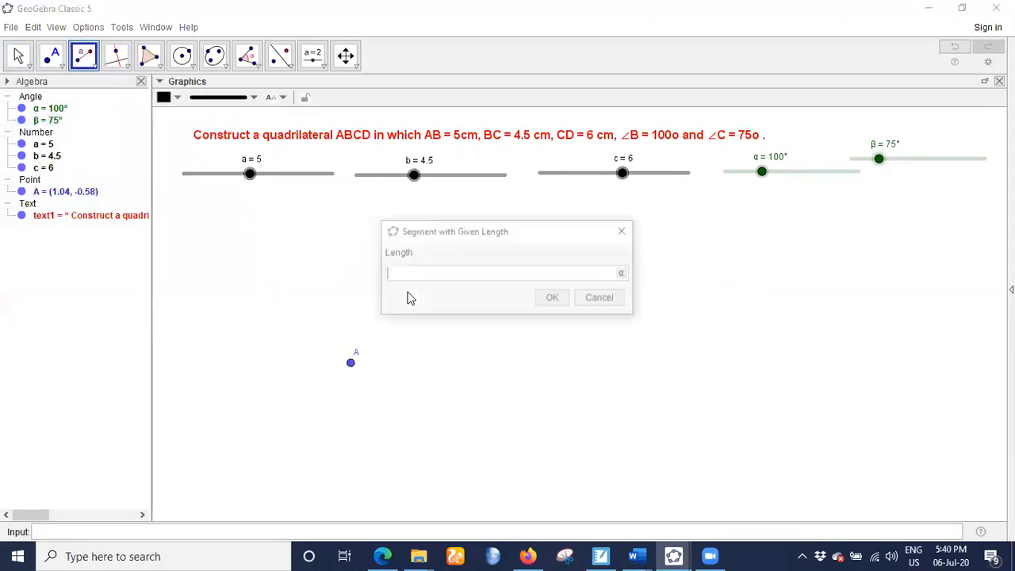
text(a)
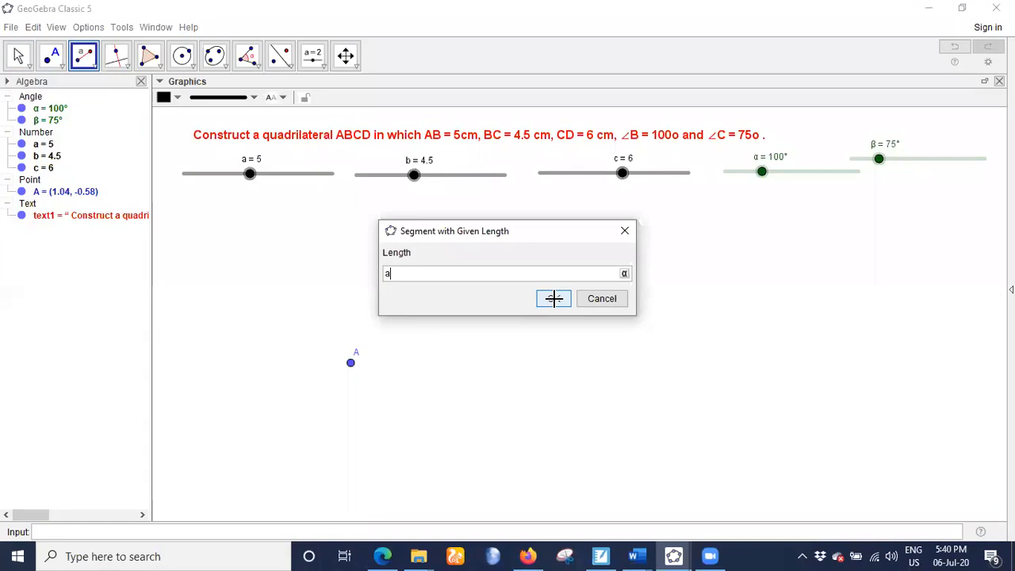
click(554, 298)
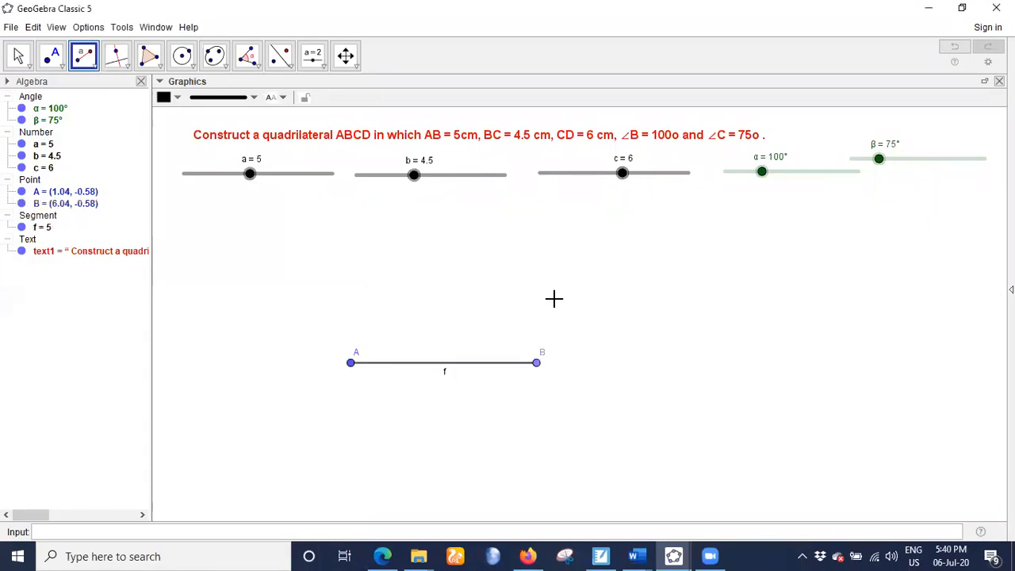
- Add a distance label for AB by measuring from point A to point B
click(252, 61)
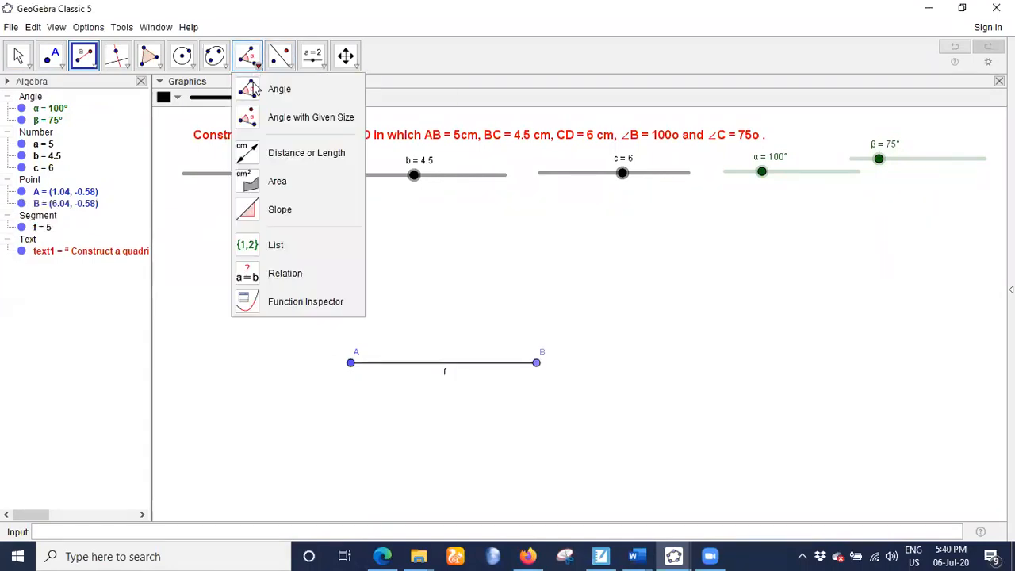
click(251, 152)
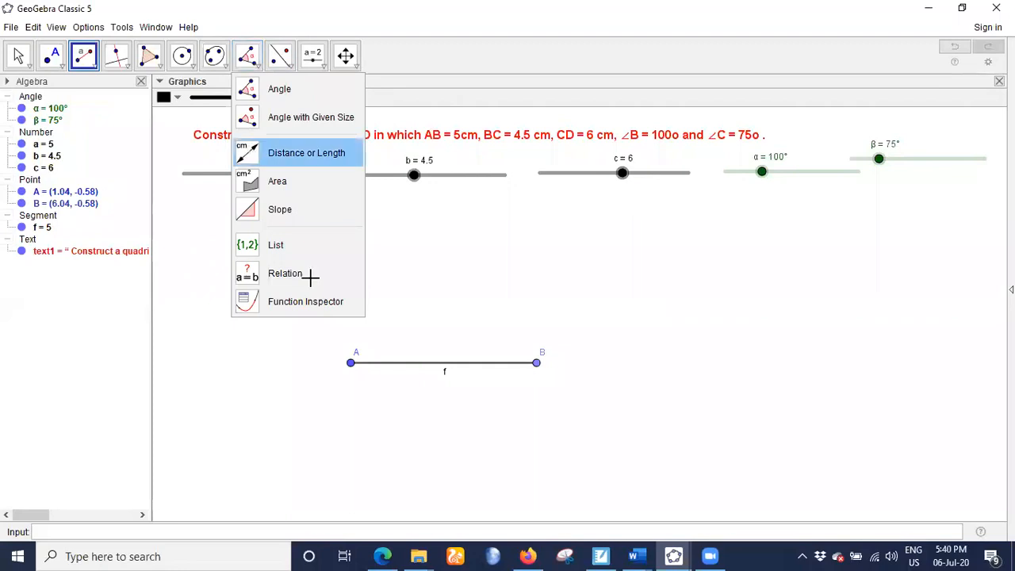
click(349, 361)
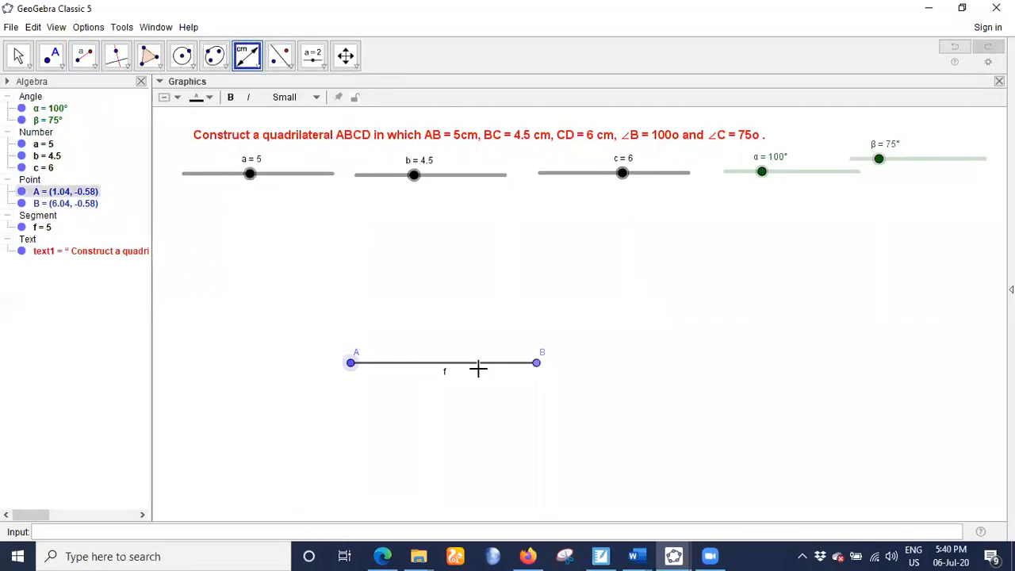
click(536, 364)
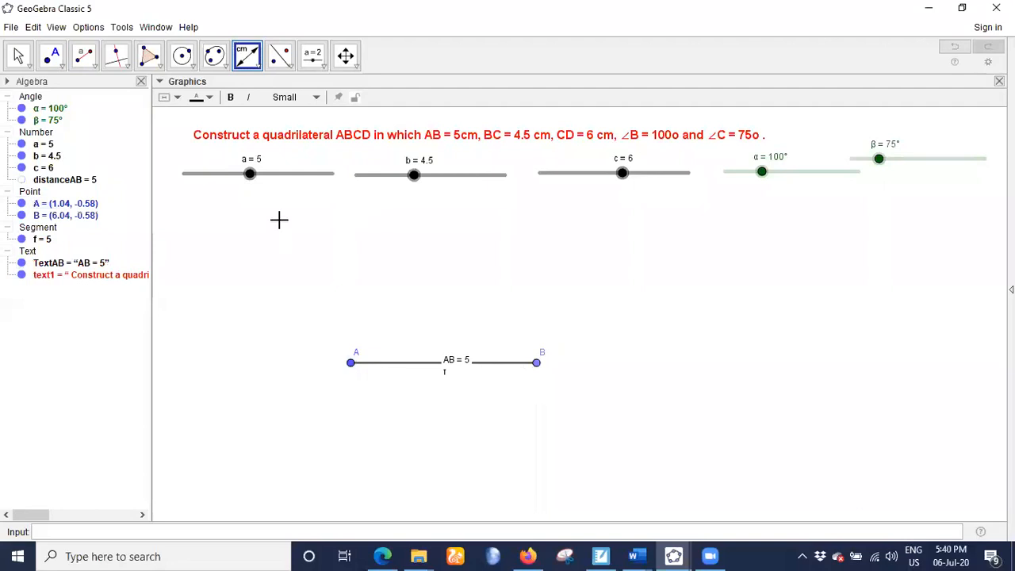
- Move the AB length label just below the segment and make its text bold
click(19, 56)
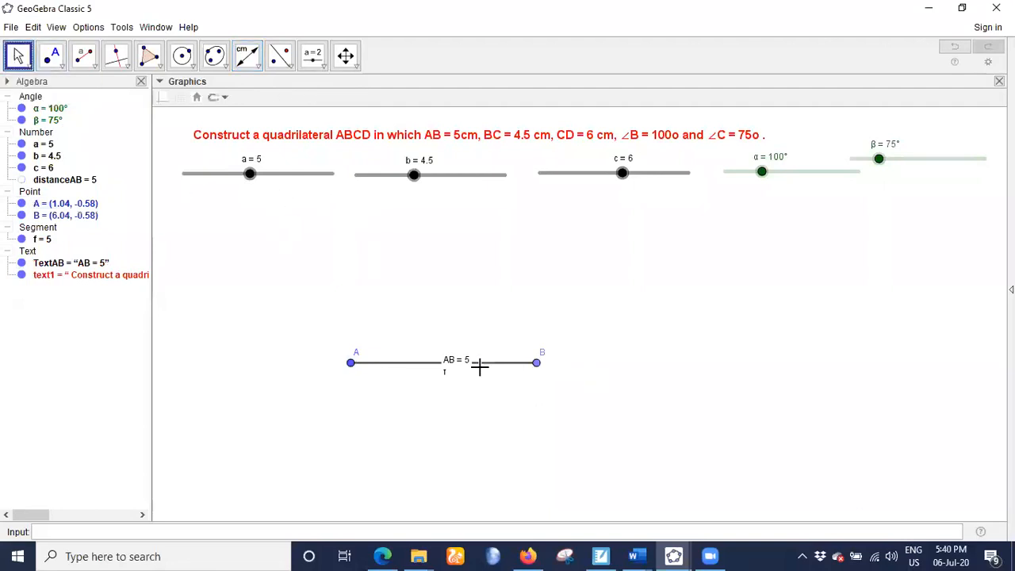
drag(455, 360, 455, 370)
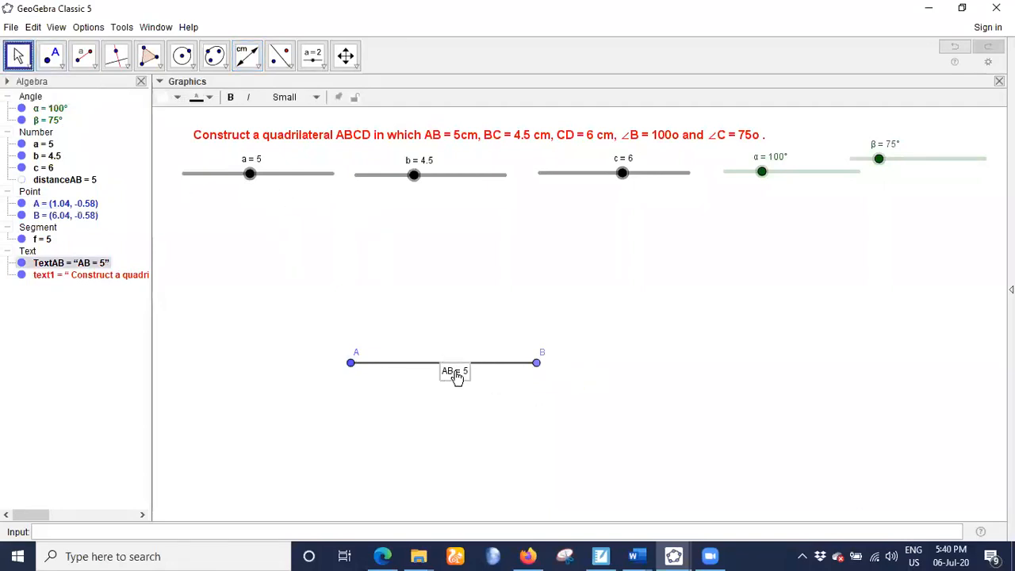
drag(456, 378, 453, 385)
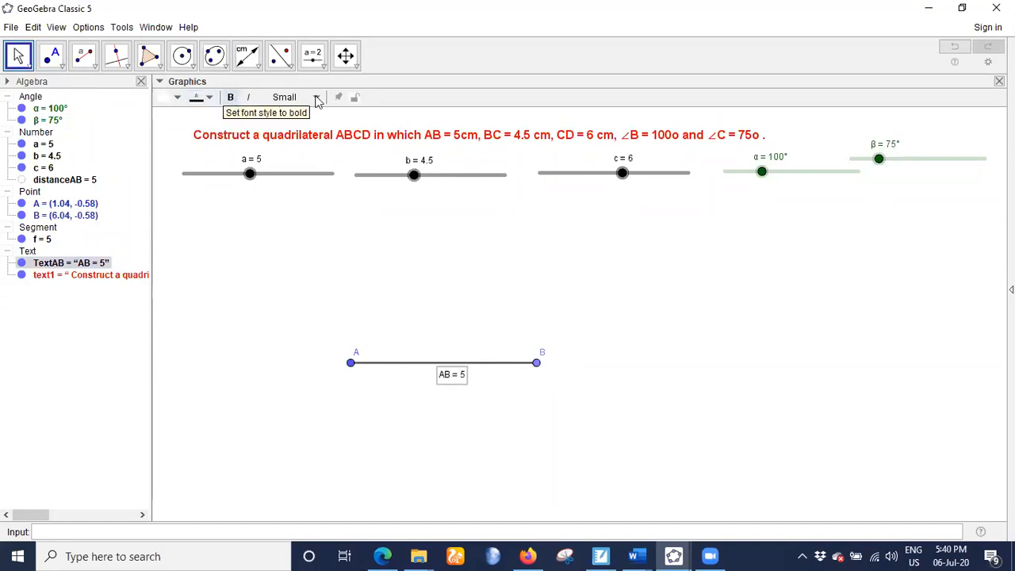
click(231, 98)
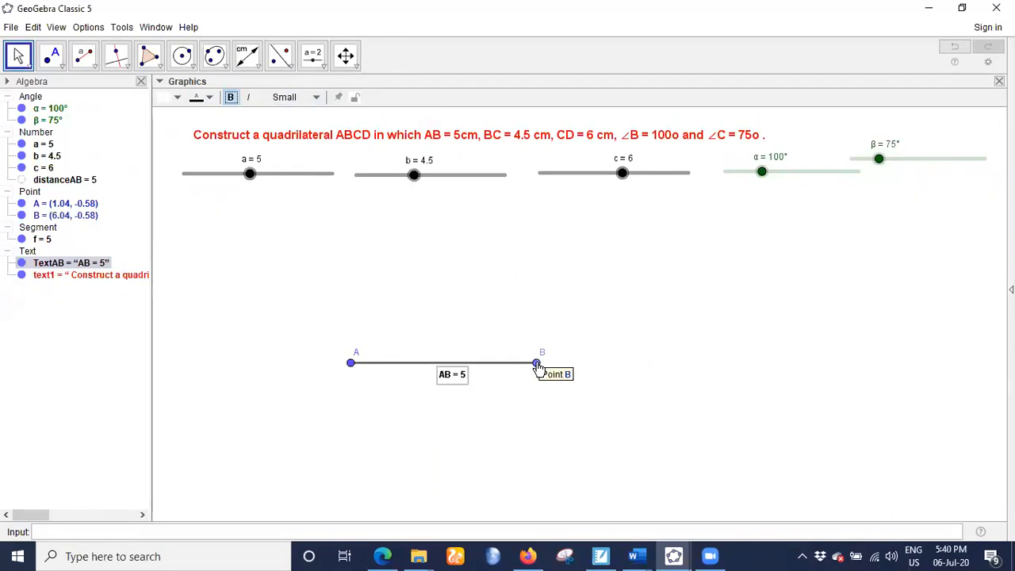
- Draw a circle centred at point B with radius b
click(191, 65)
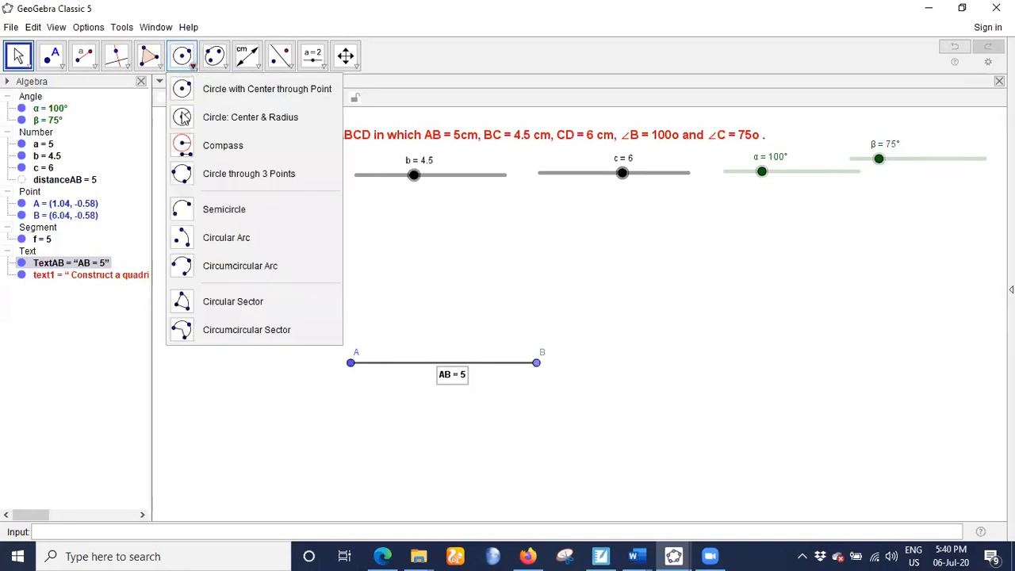
click(184, 118)
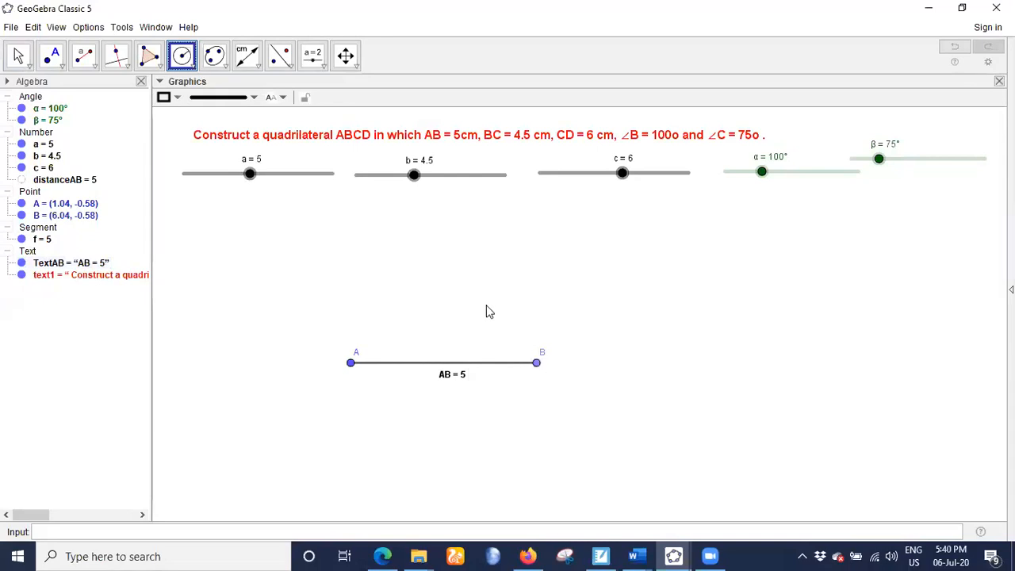
click(489, 312)
text(b)
click(548, 298)
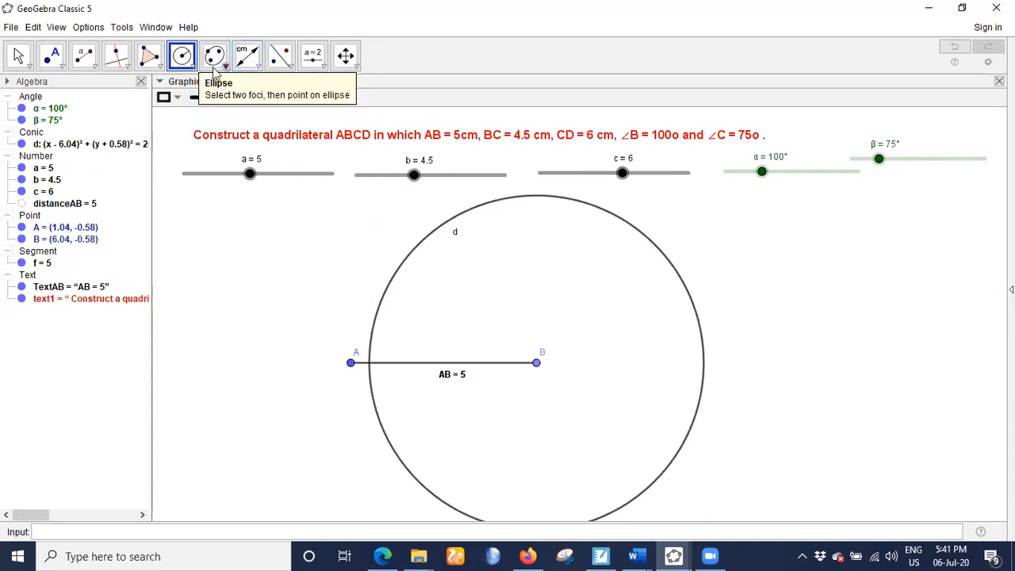
- Construct a clockwise angle of given size α from point A with its vertex at B
click(254, 68)
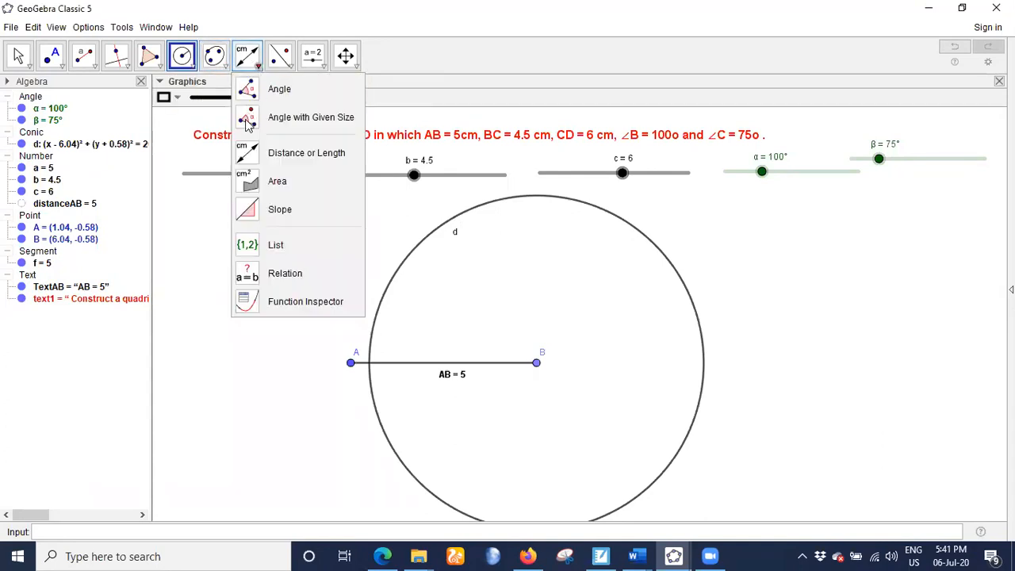
click(248, 119)
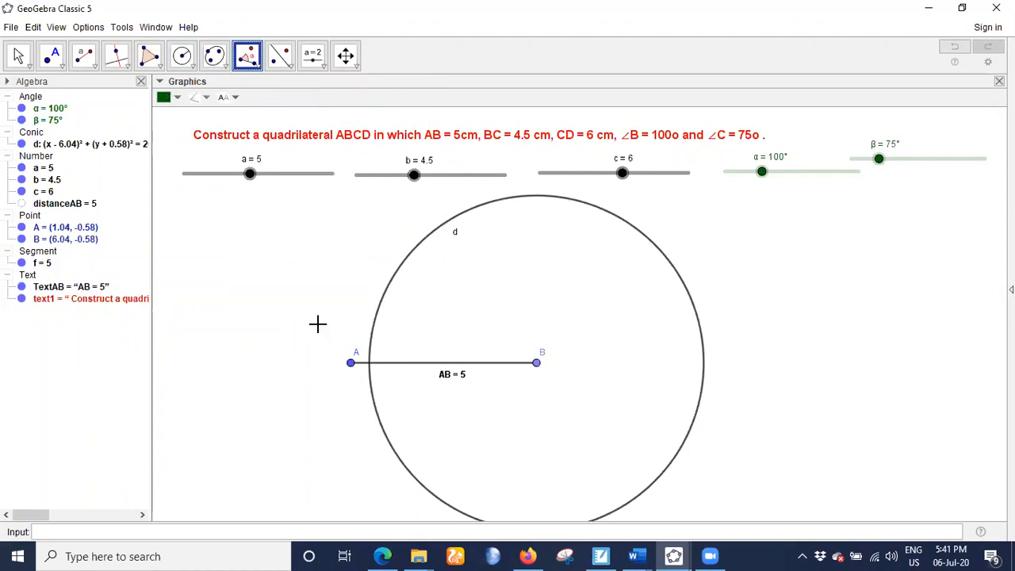
click(351, 362)
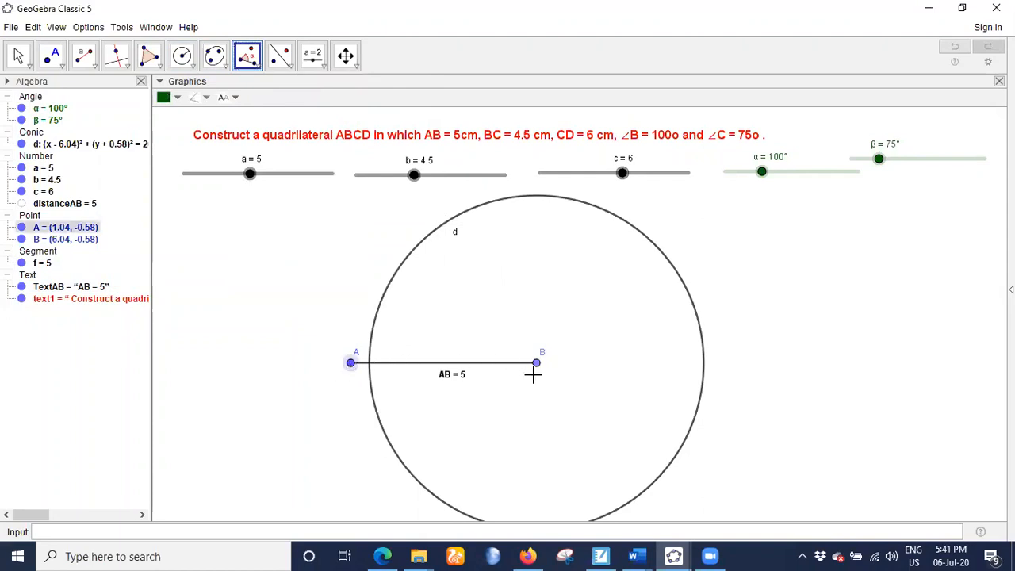
click(536, 364)
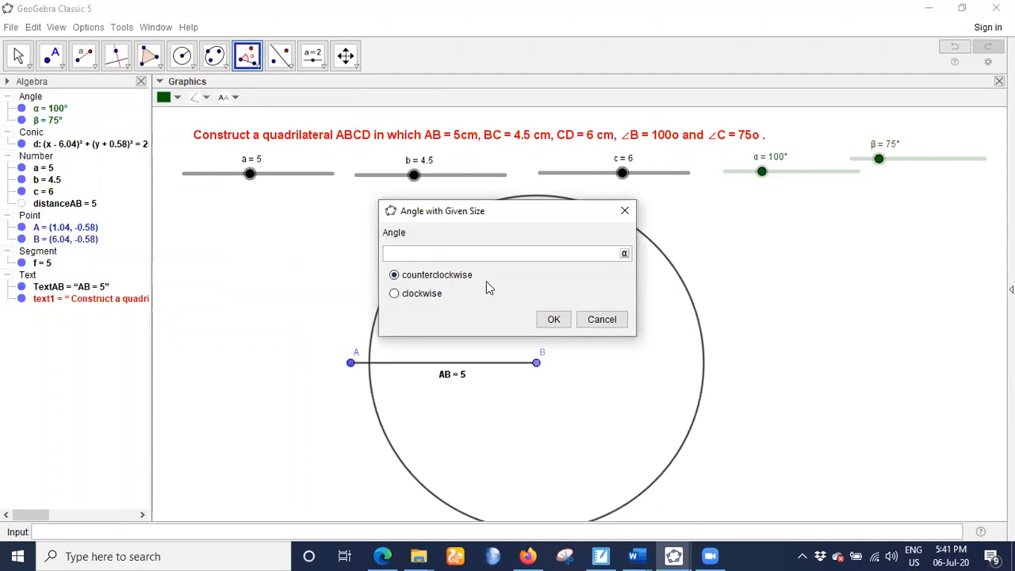
click(624, 254)
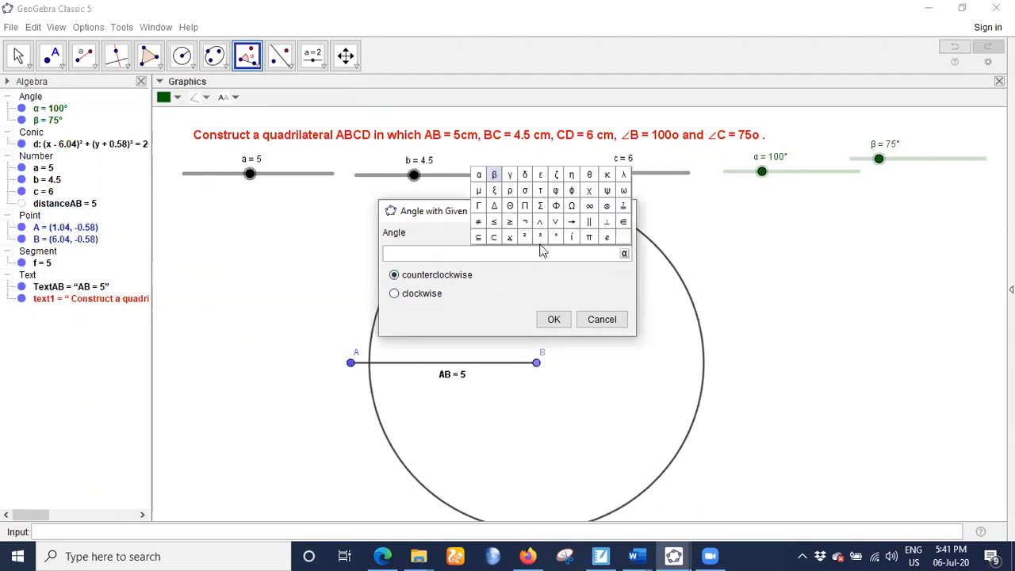
click(481, 172)
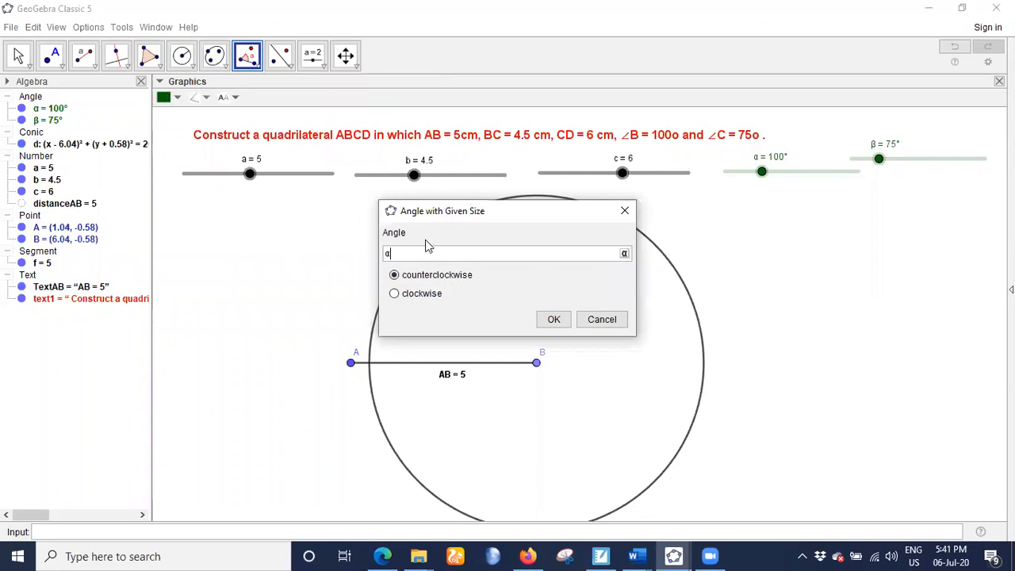
click(394, 295)
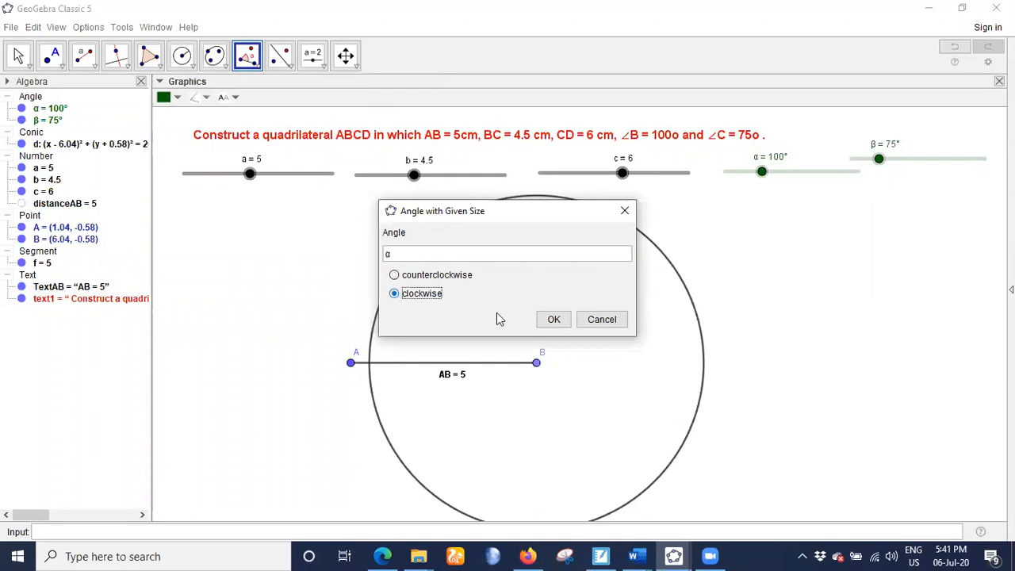
click(554, 317)
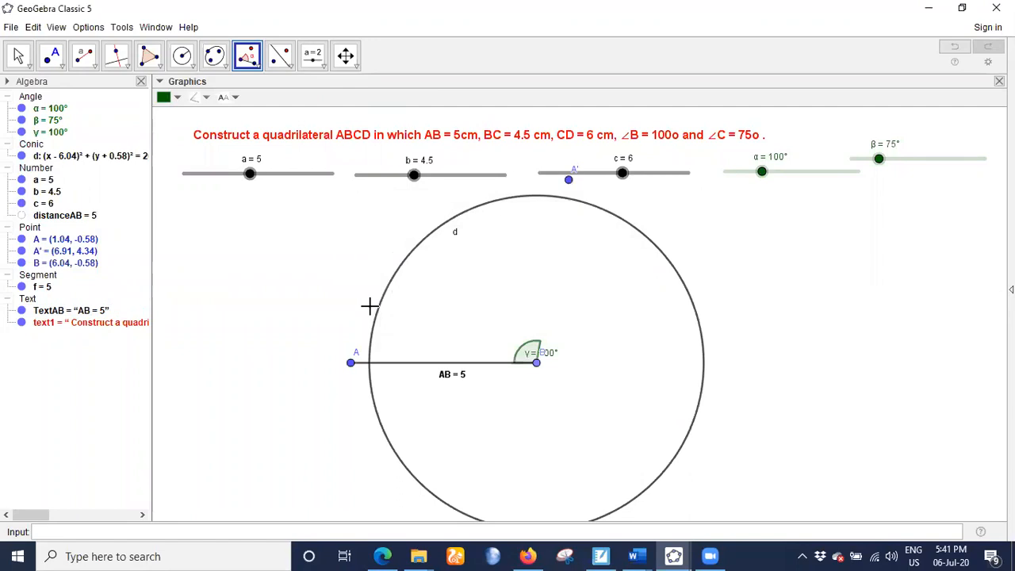
- Try to draw a ray from point B through point A'
click(94, 65)
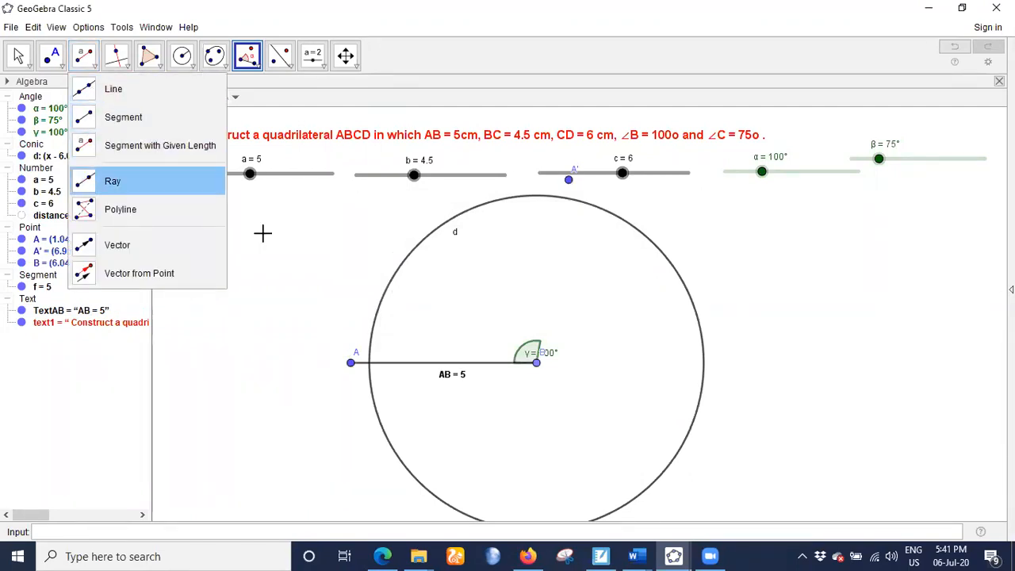
click(148, 181)
click(537, 363)
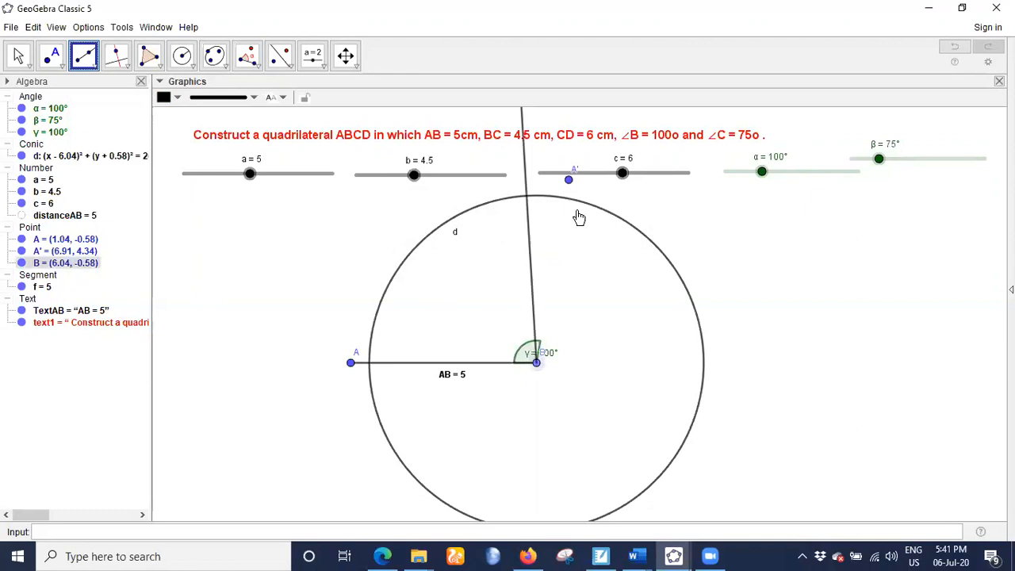
key(Escape)
click(569, 179)
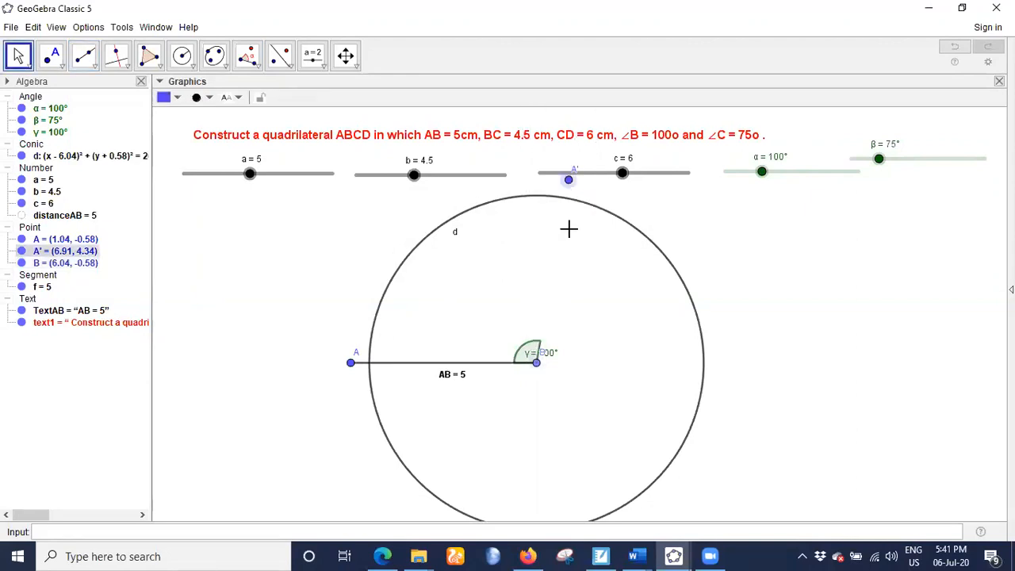
click(537, 363)
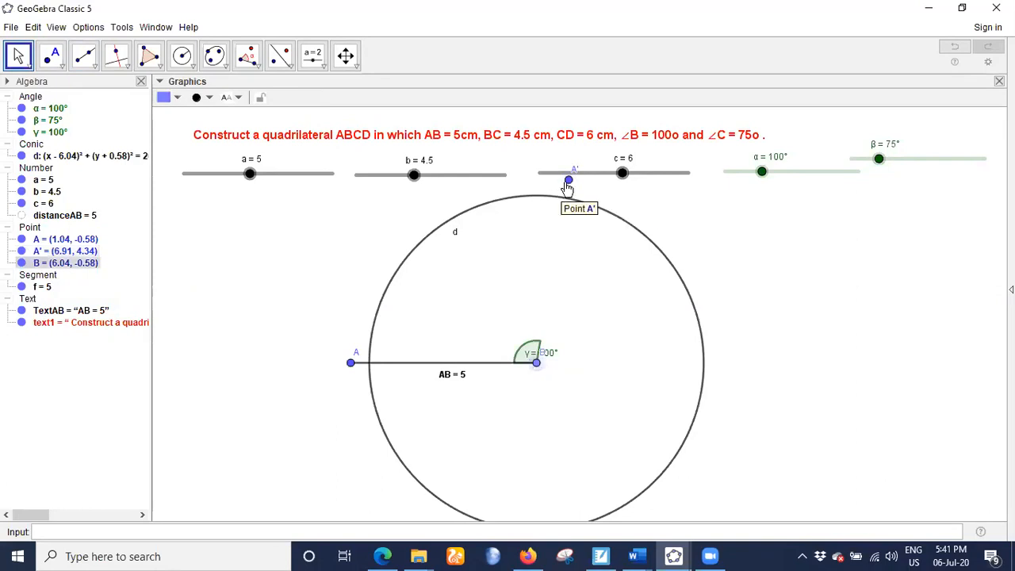
click(84, 54)
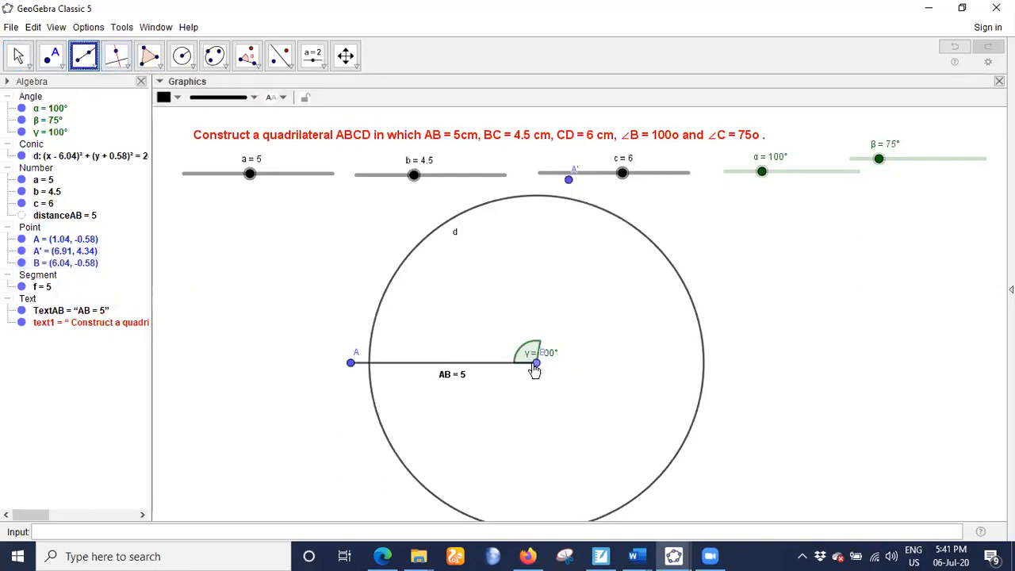
click(536, 364)
click(569, 182)
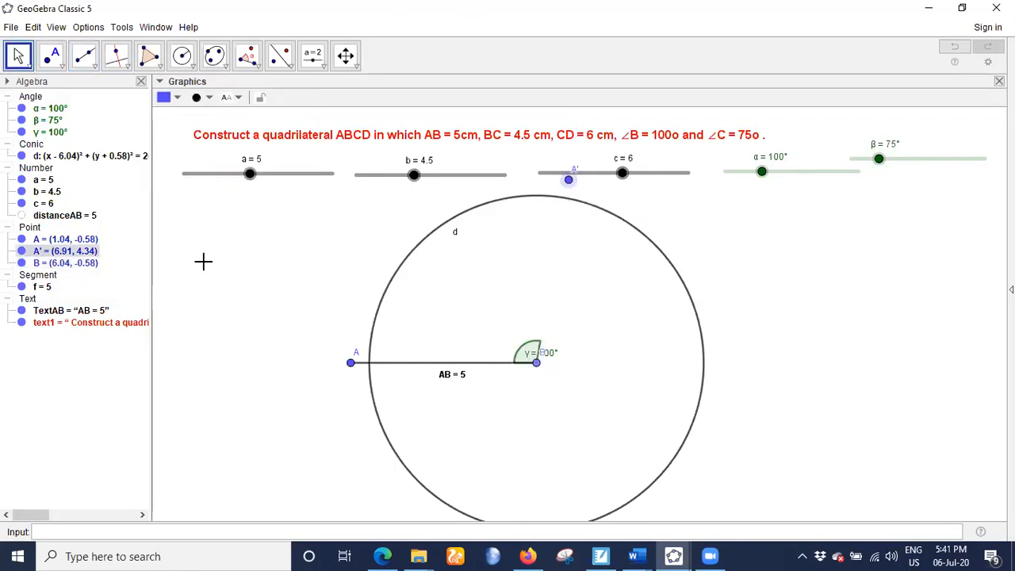
click(21, 54)
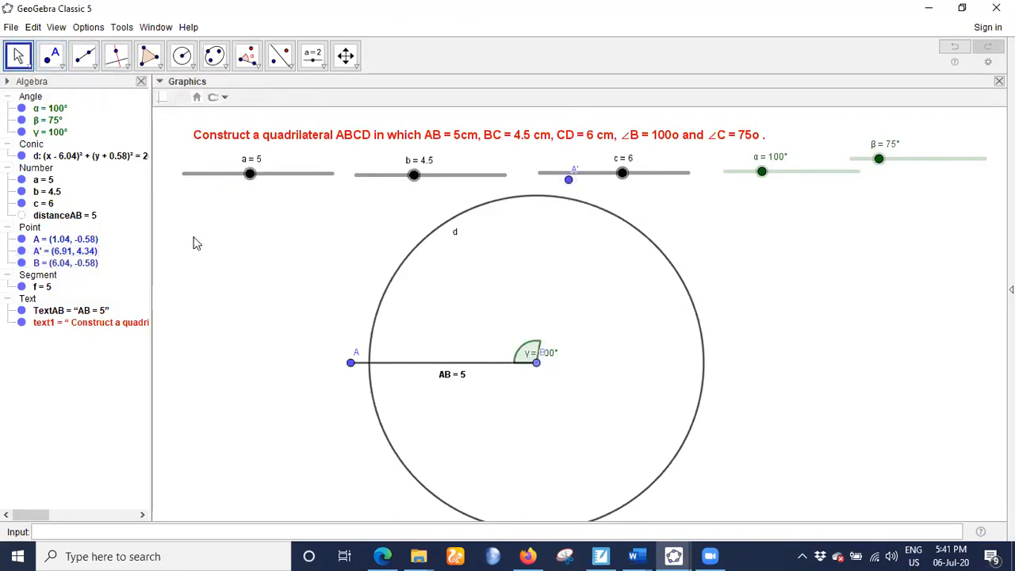
click(84, 55)
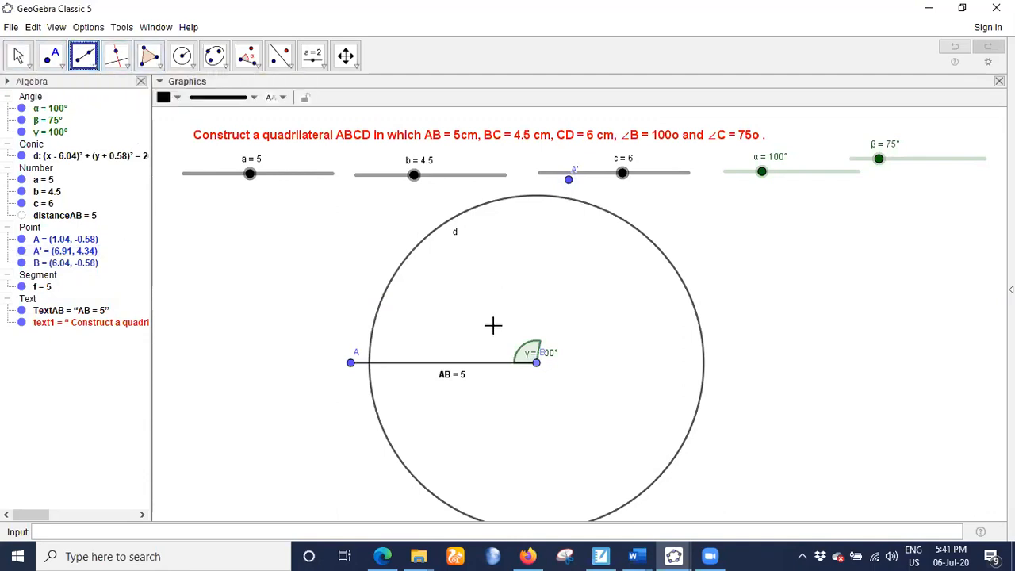
click(537, 364)
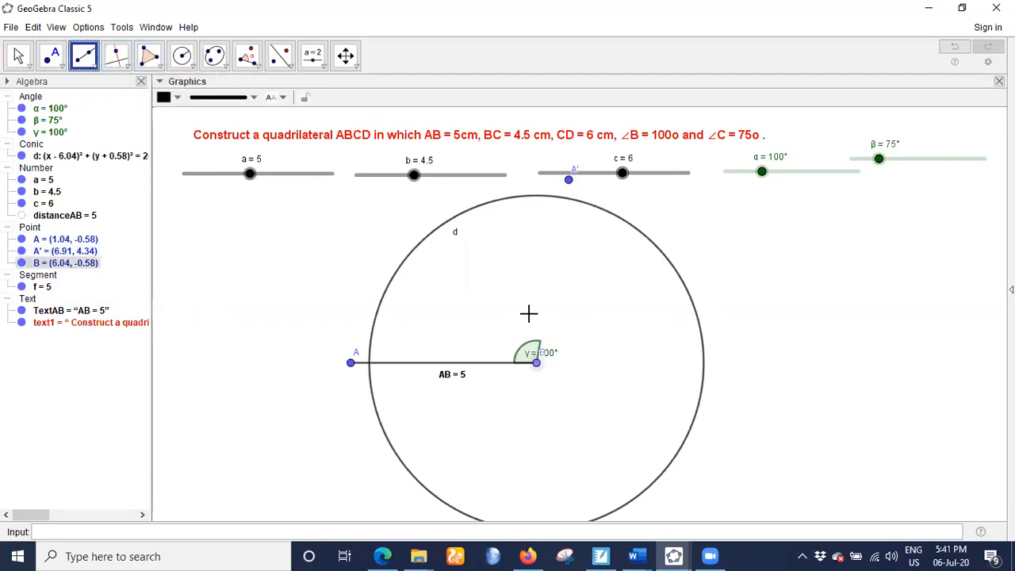
key(Escape)
click(570, 181)
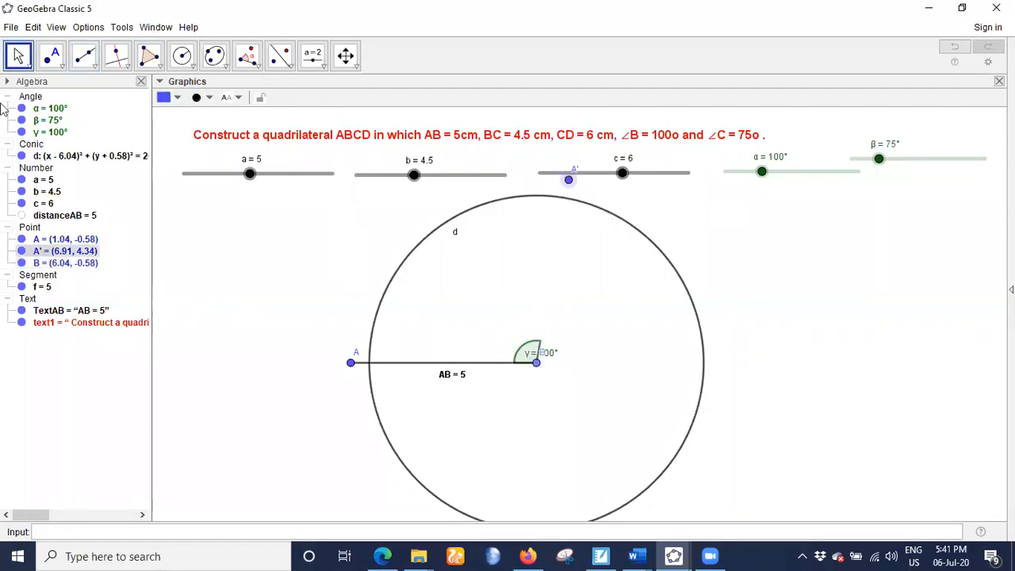
- Move slider c upward clear of point A' and draw a ray from point B through A'
drag(605, 166, 602, 140)
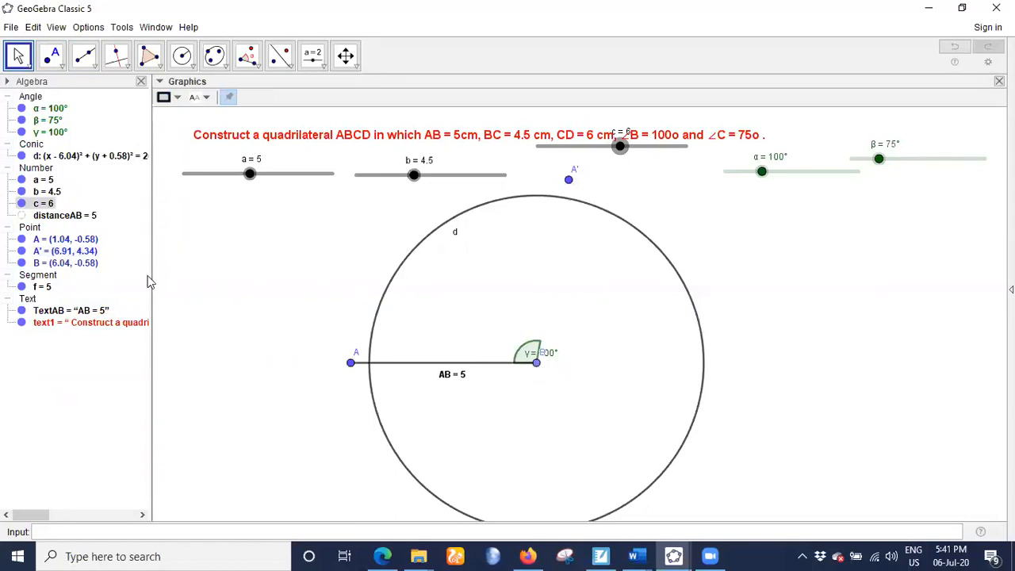
click(84, 55)
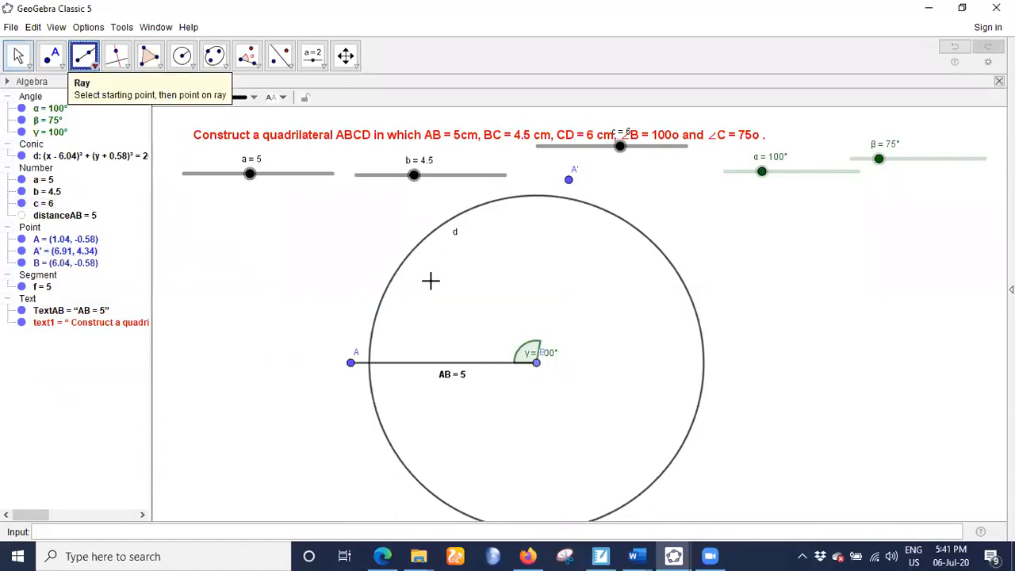
click(536, 363)
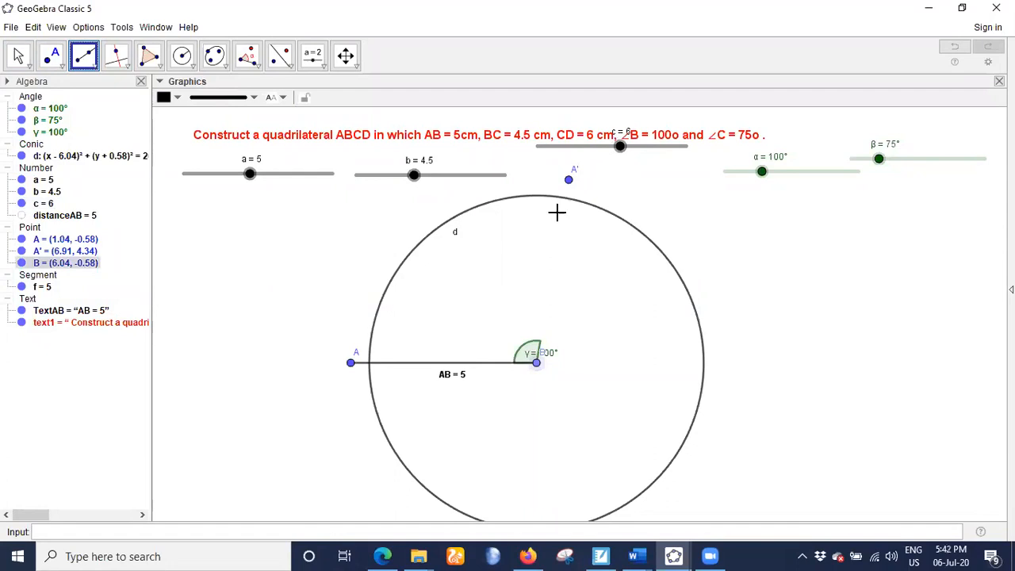
click(569, 181)
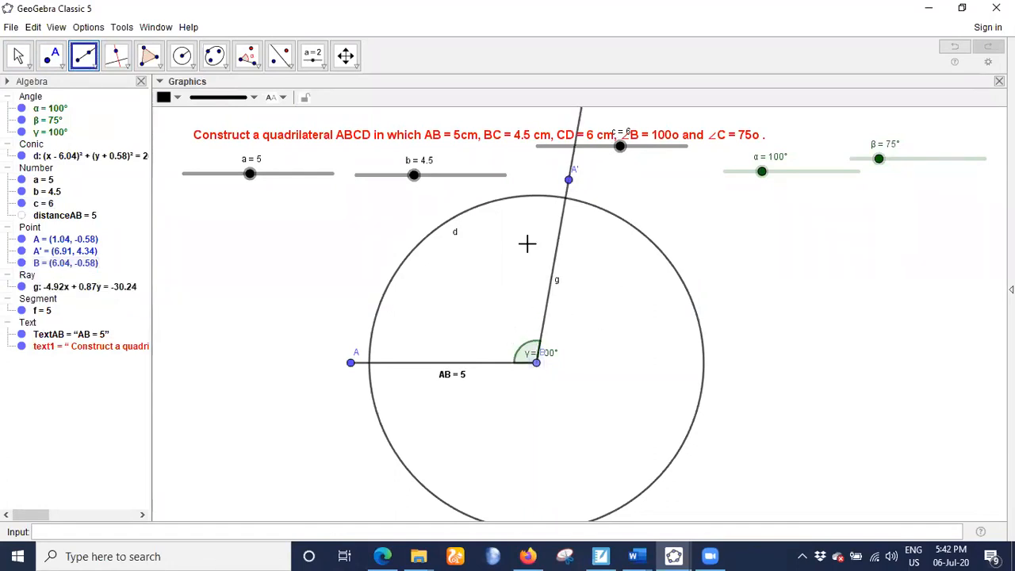
- Hide point A' and mark the intersection of the ray from B with the circle centred at B as point C
click(21, 250)
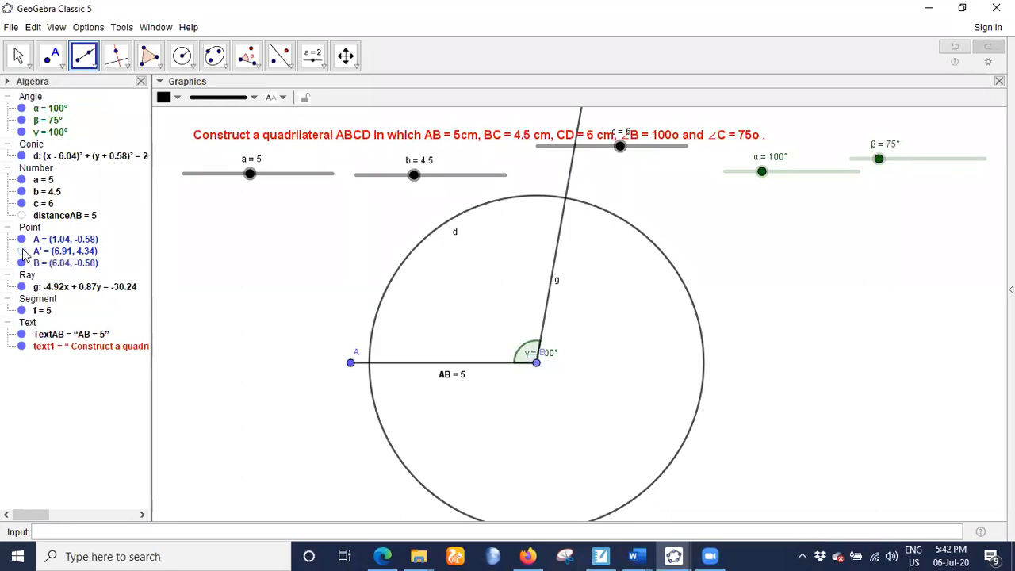
click(67, 70)
click(42, 180)
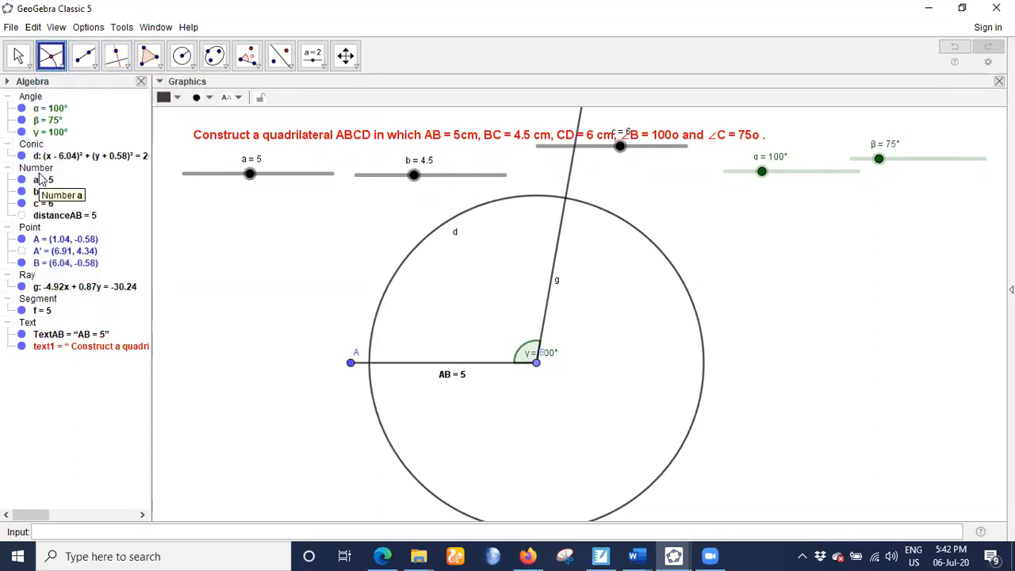
click(565, 203)
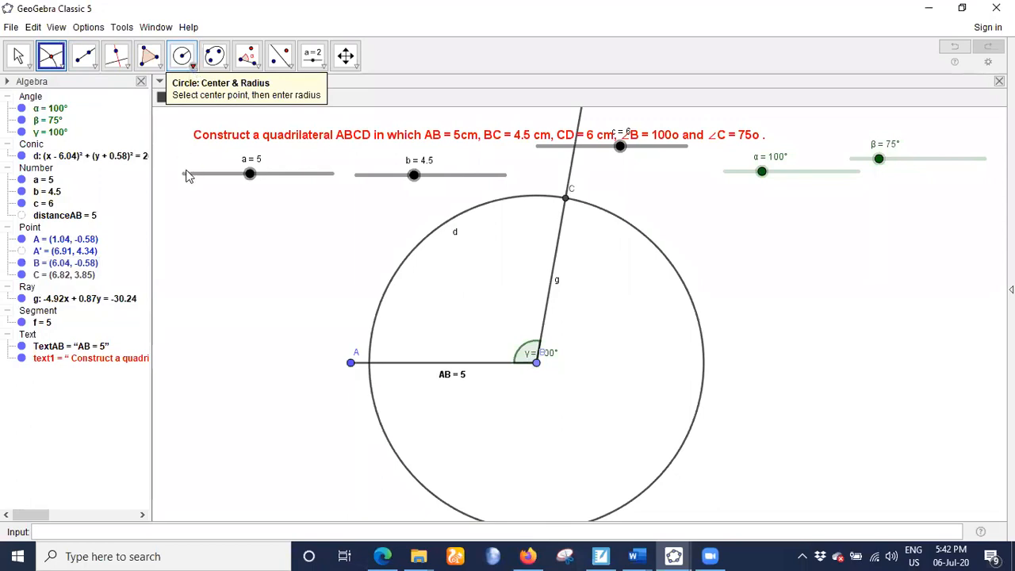
- Draw a short arc through point C between two new points on the circle centred at B, and hide that circle
click(182, 55)
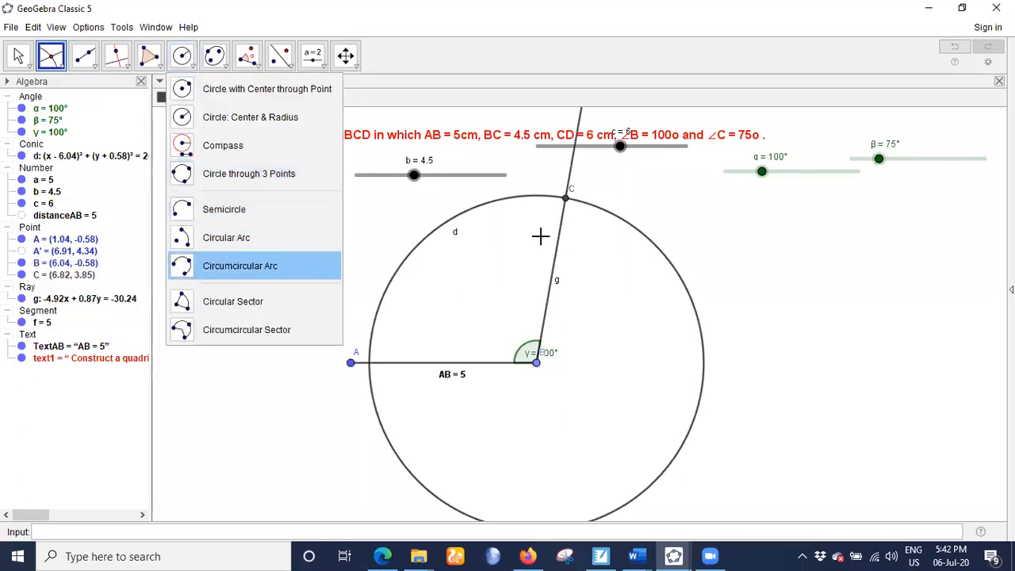
click(509, 199)
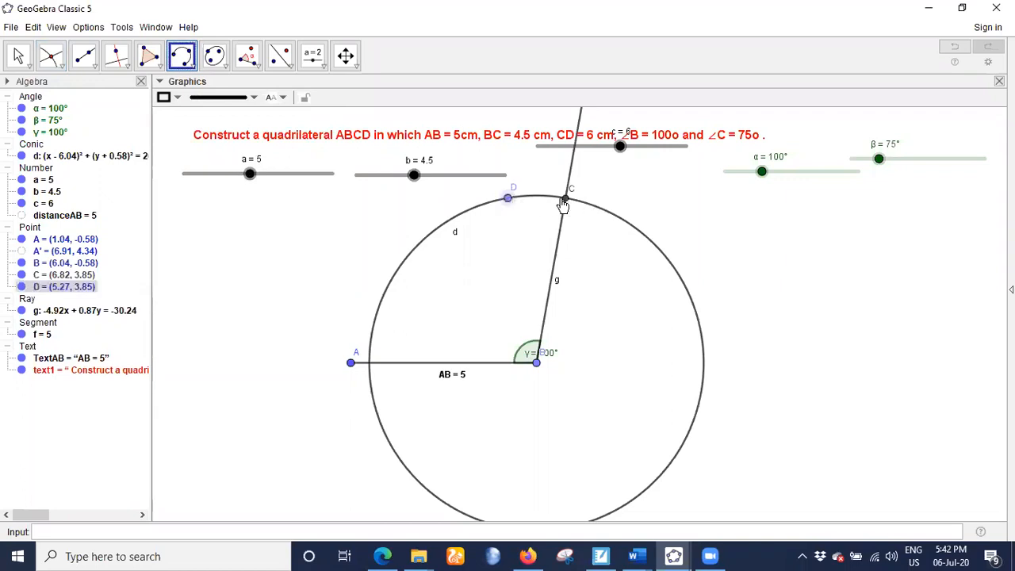
click(566, 200)
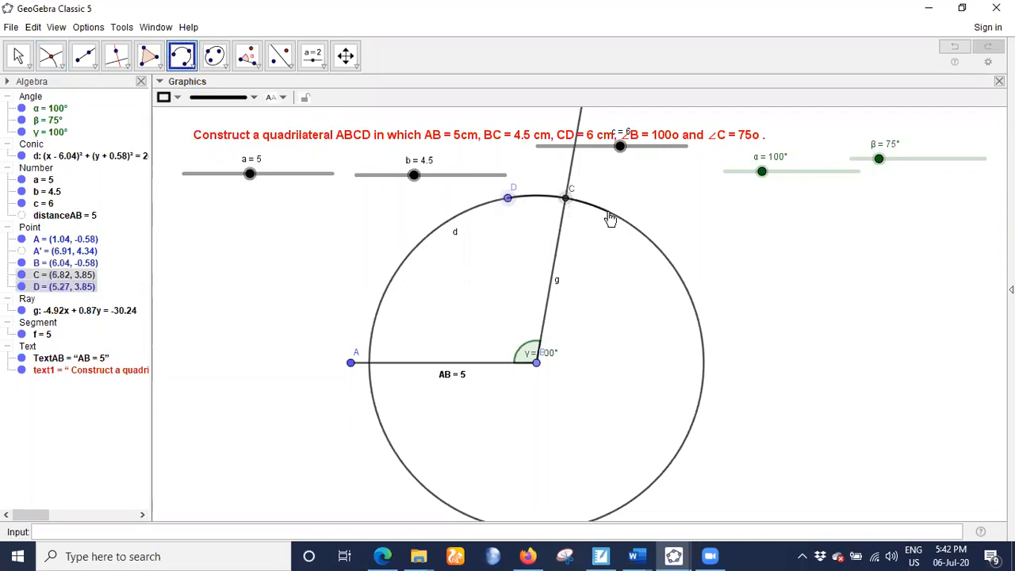
click(609, 209)
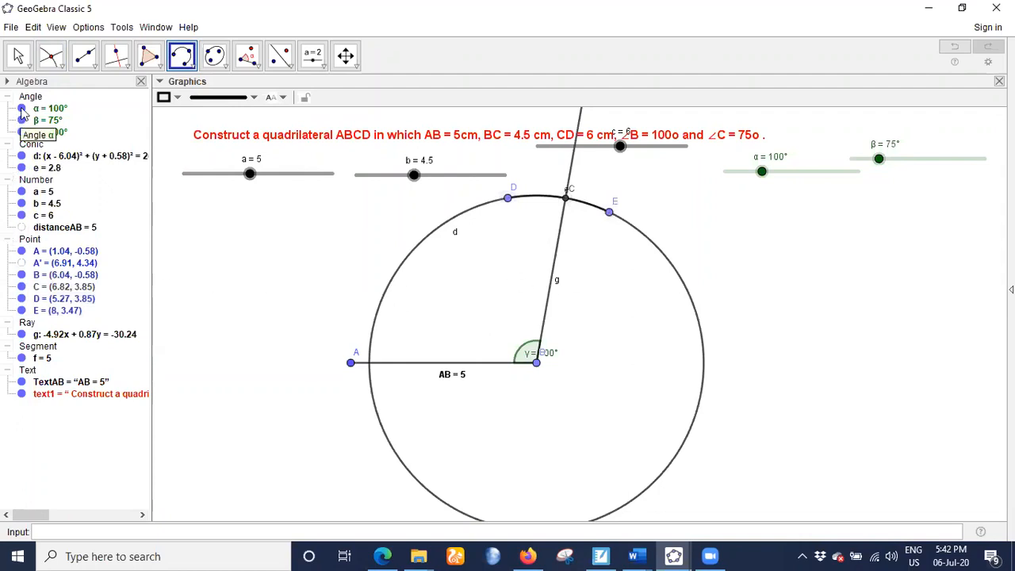
click(15, 59)
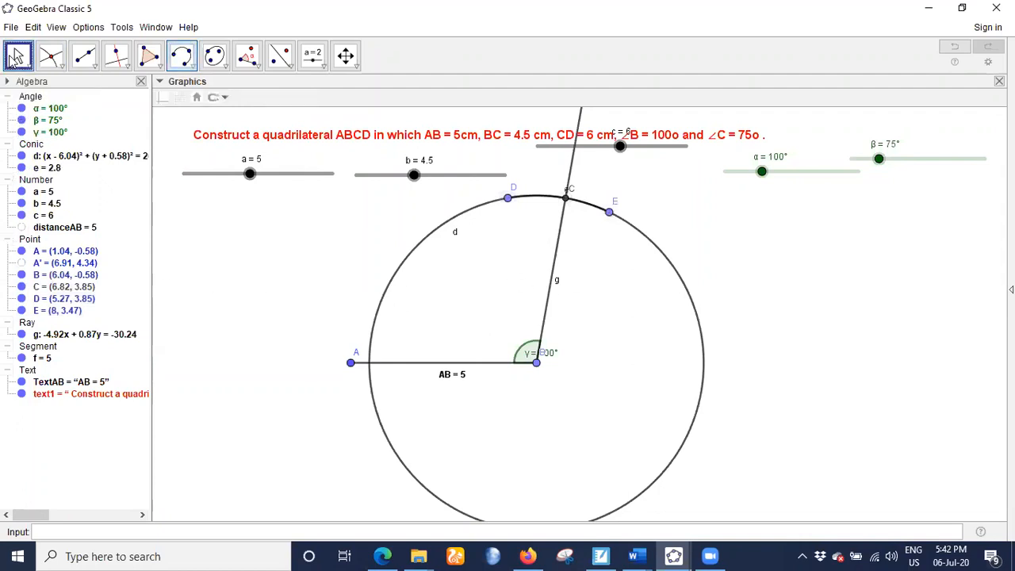
click(21, 156)
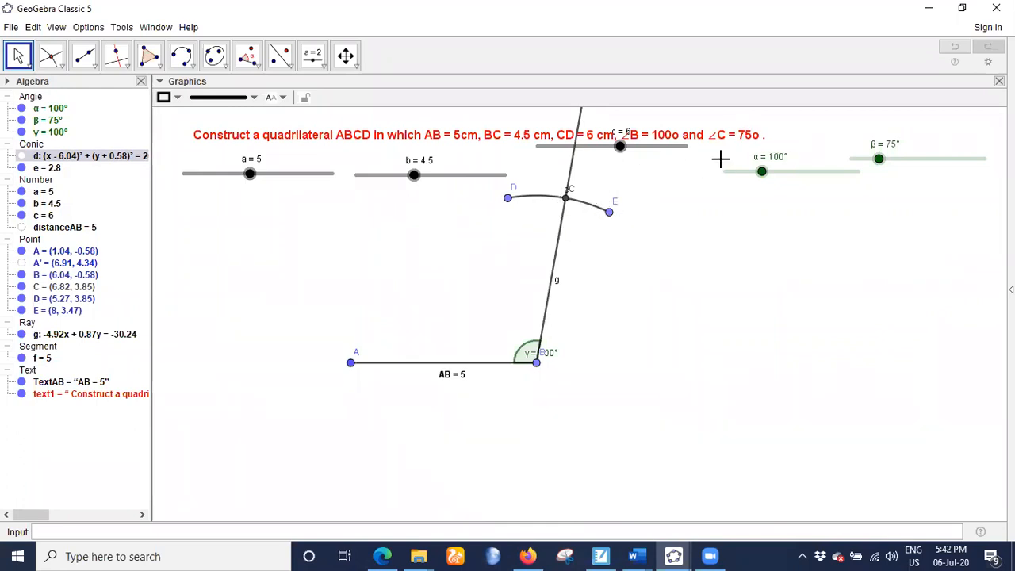
- Construct a clockwise angle of given size β from point B with its vertex at C
click(250, 62)
click(536, 363)
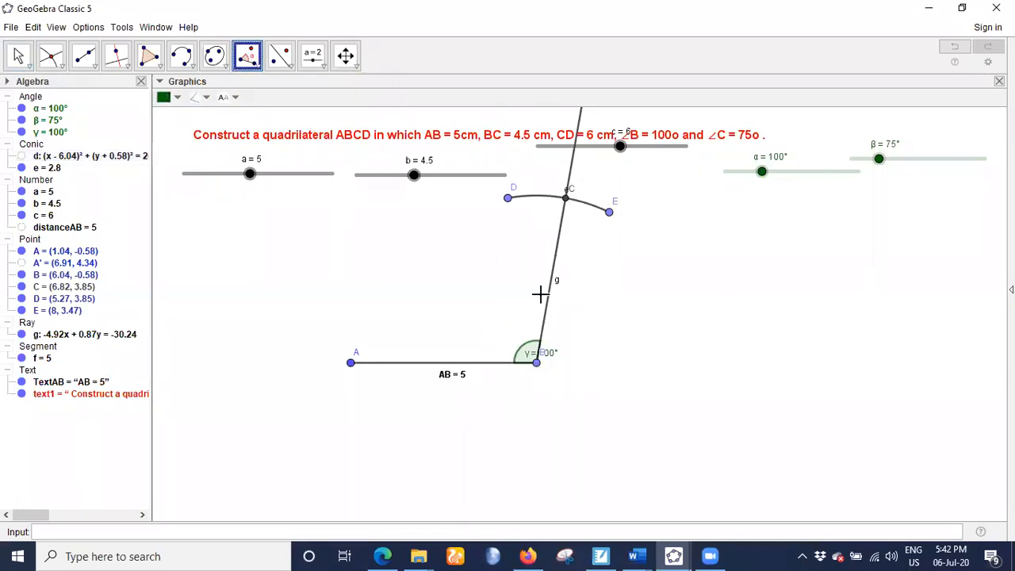
click(566, 203)
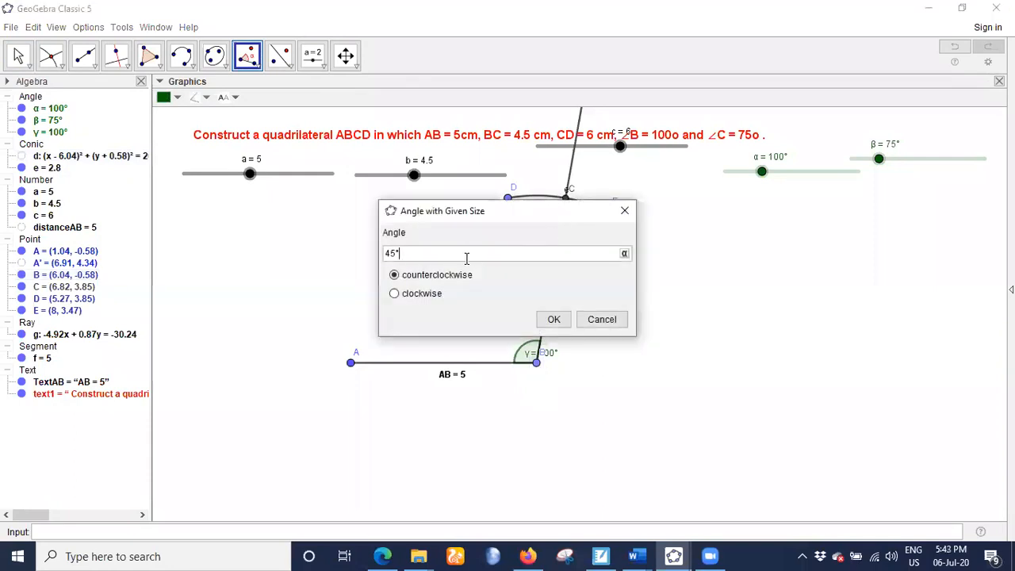
key(BackSpace)
key(BackSpace)
click(625, 253)
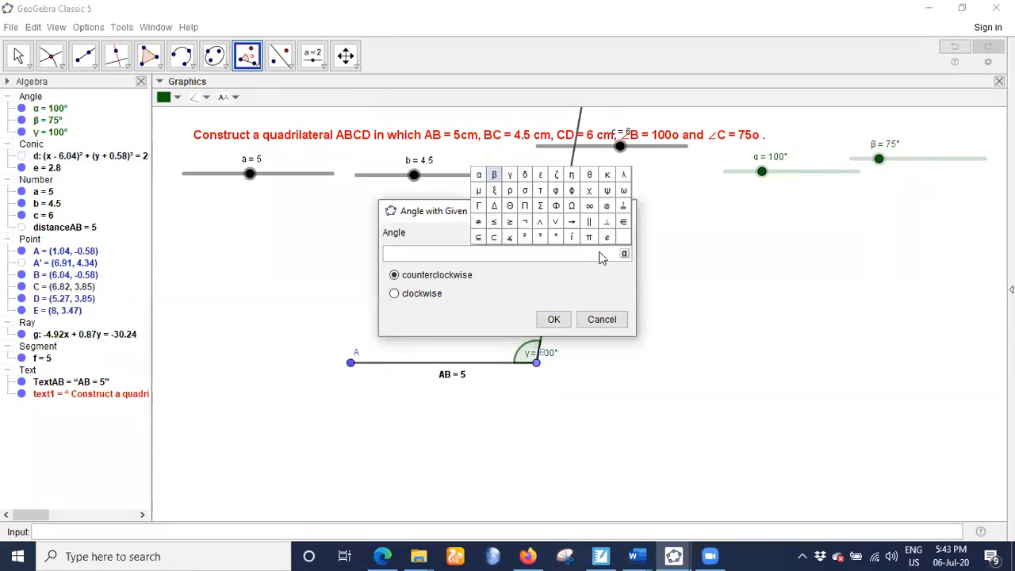
click(493, 174)
click(397, 295)
click(548, 318)
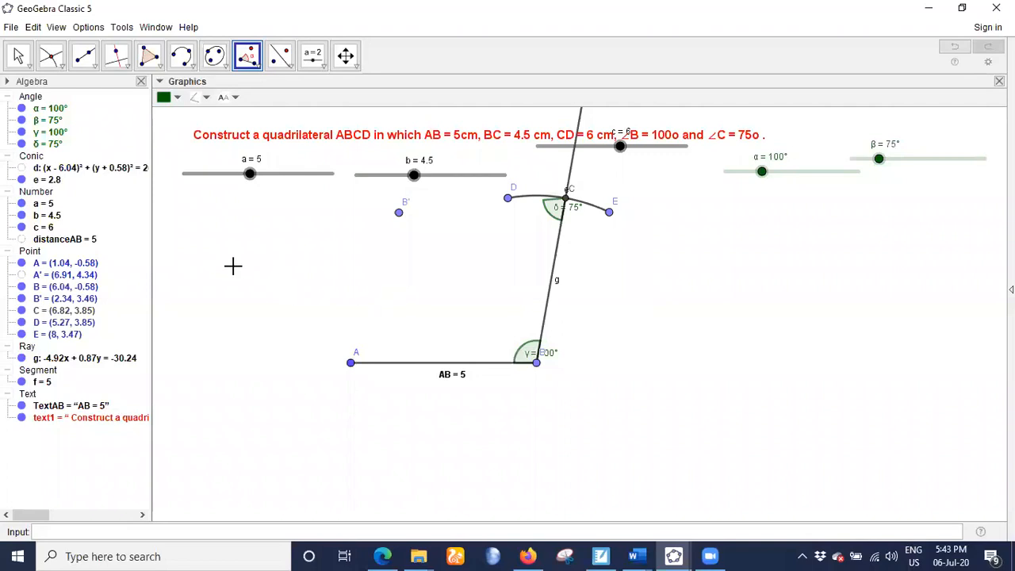
- Draw a ray from point C through point B'
click(89, 59)
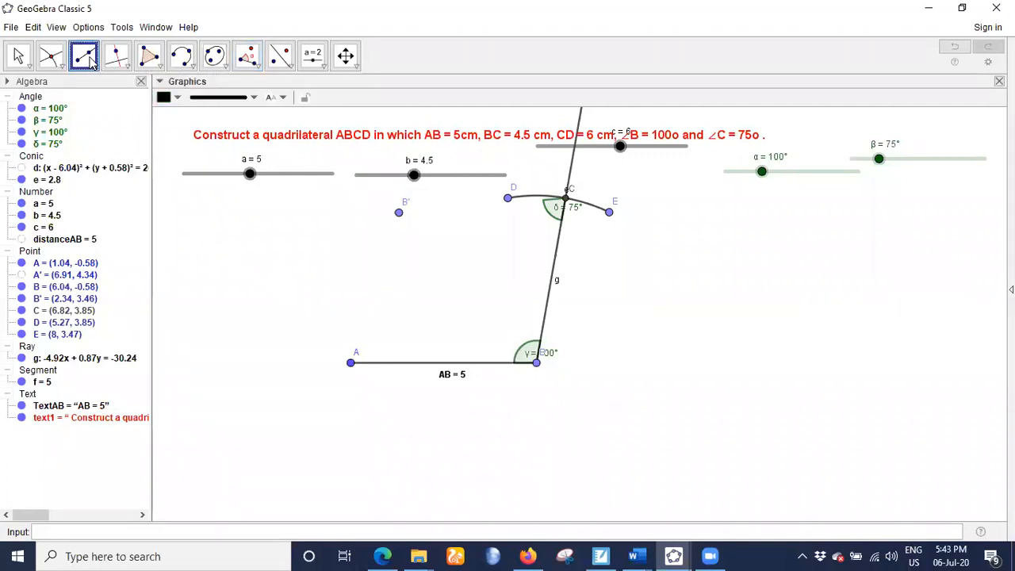
click(566, 199)
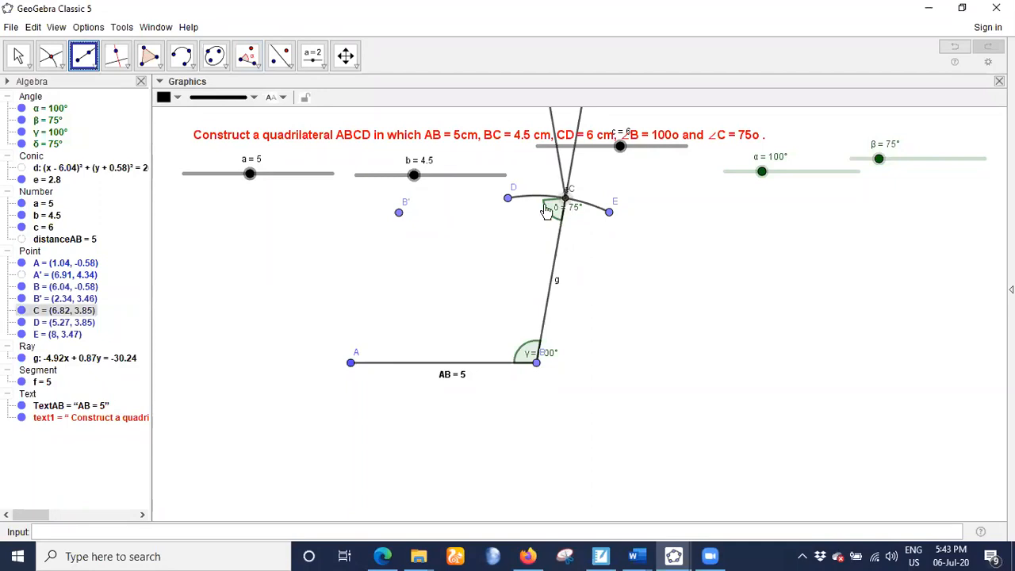
click(398, 210)
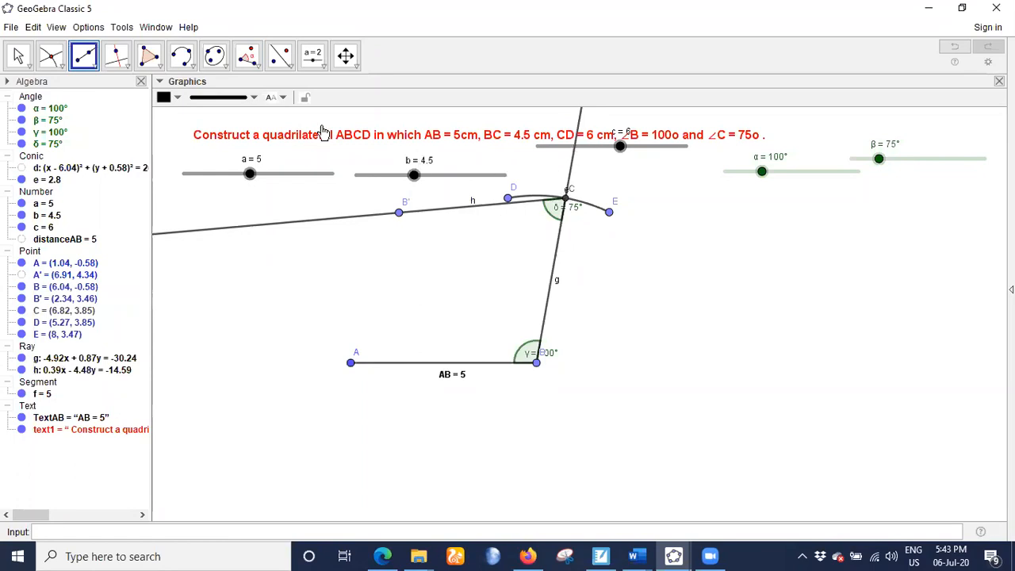
- Draw a circle centred at point C with radius c, and shift the red problem statement slightly upward
click(193, 67)
click(185, 121)
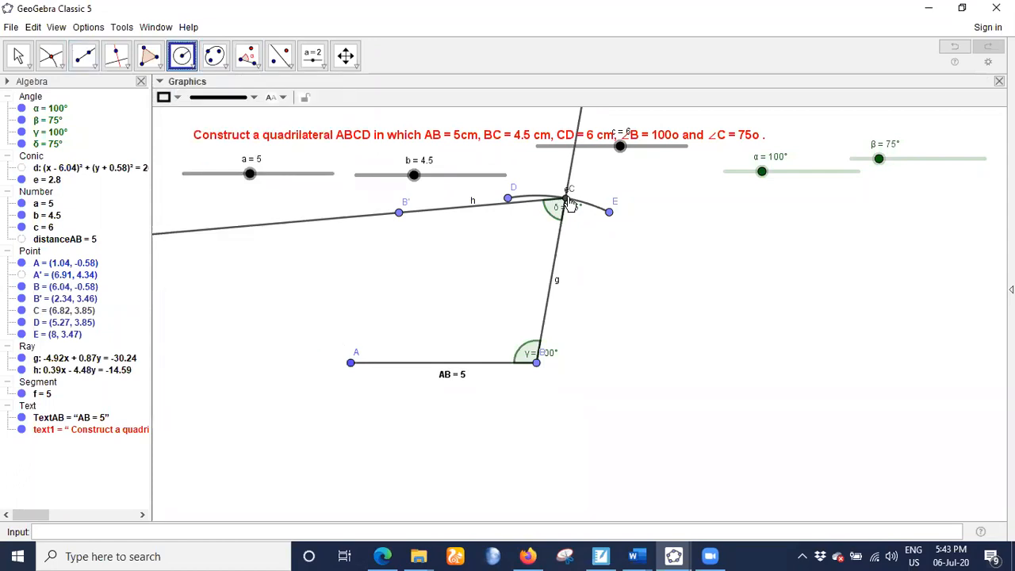
click(566, 198)
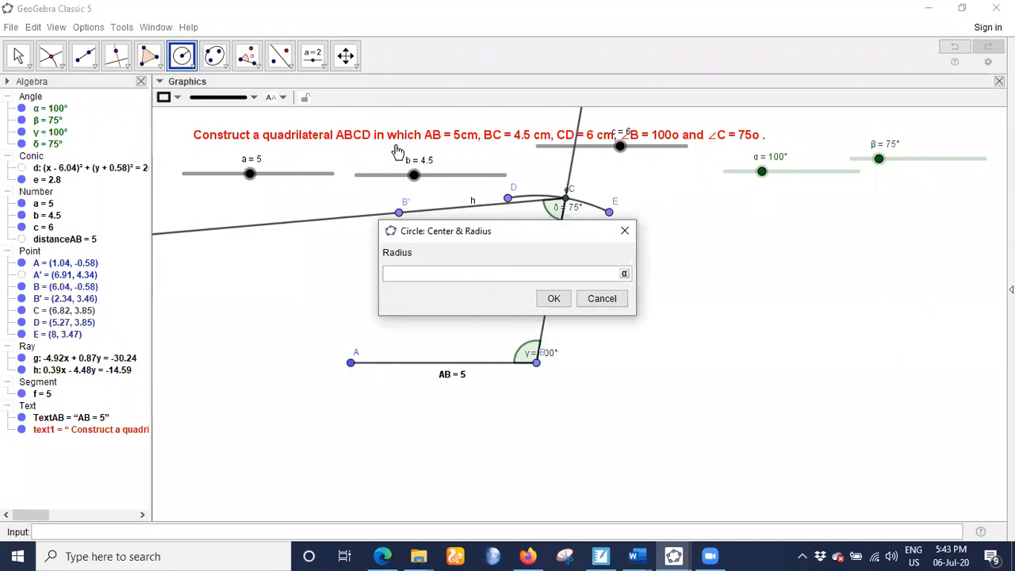
text(c)
click(553, 299)
drag(640, 153, 619, 135)
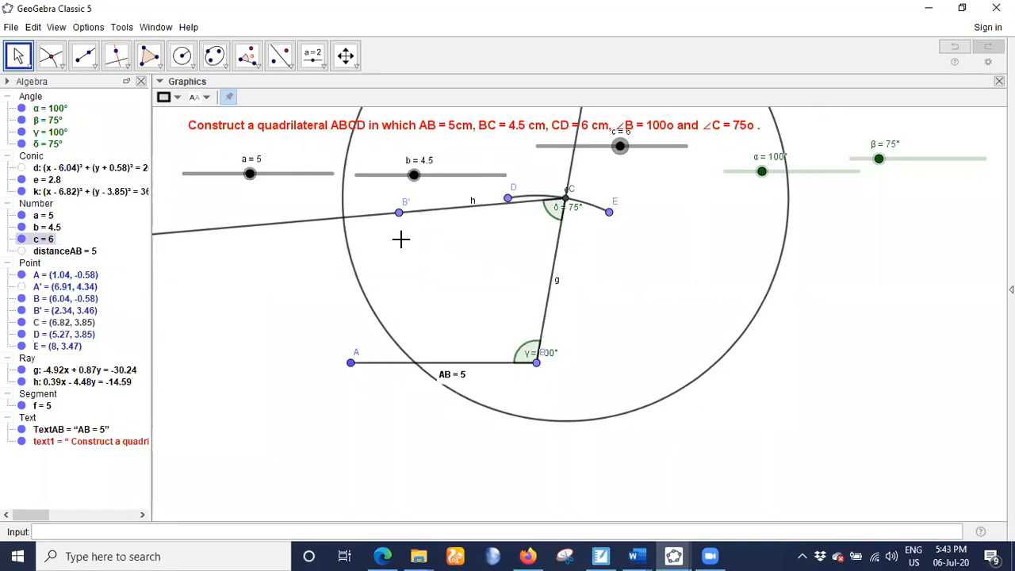
- Hide point B' and mark the intersection of ray h with the circle centred at C
click(21, 310)
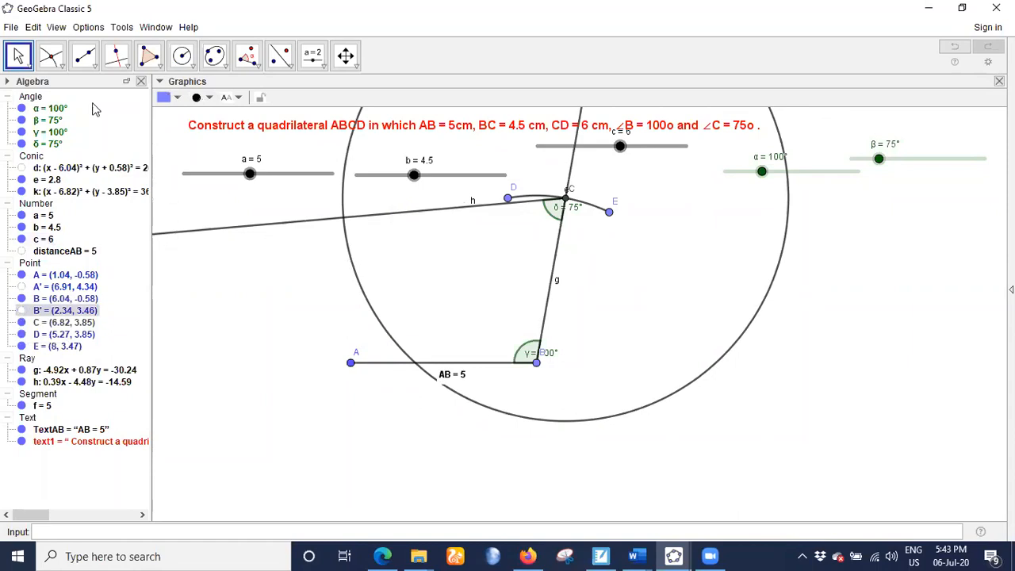
click(50, 55)
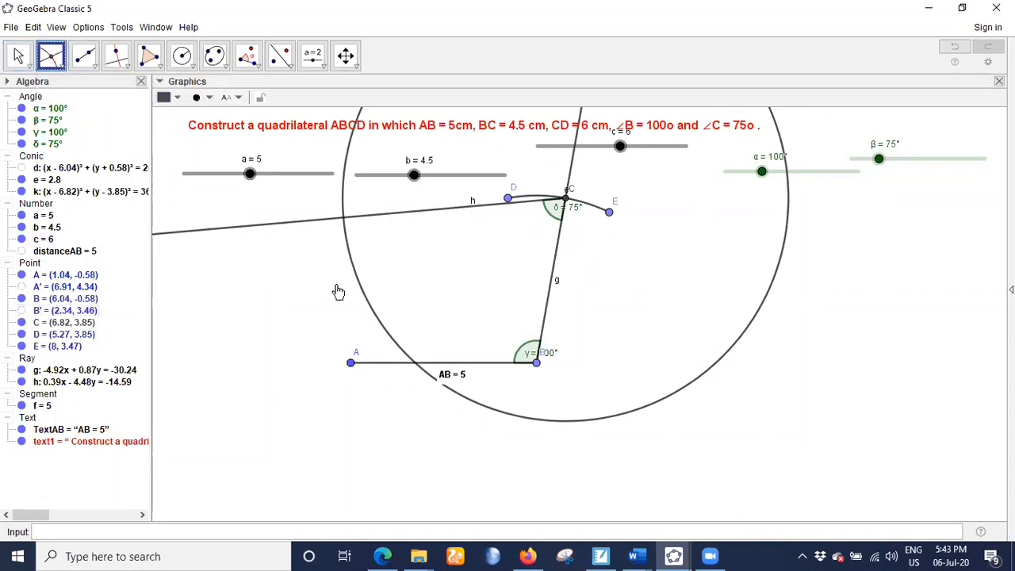
click(346, 224)
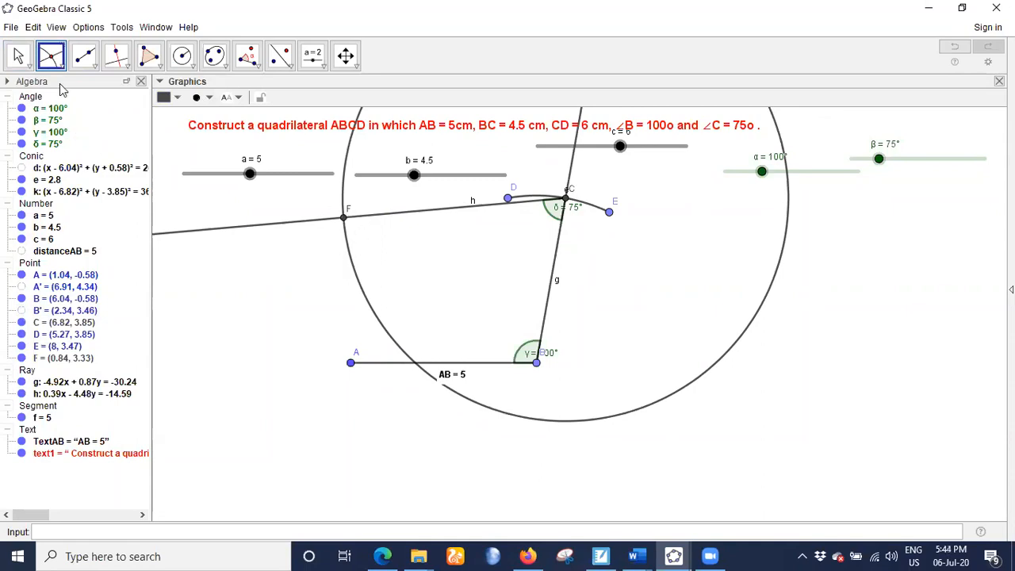
- Rename intersection point F as D
click(18, 55)
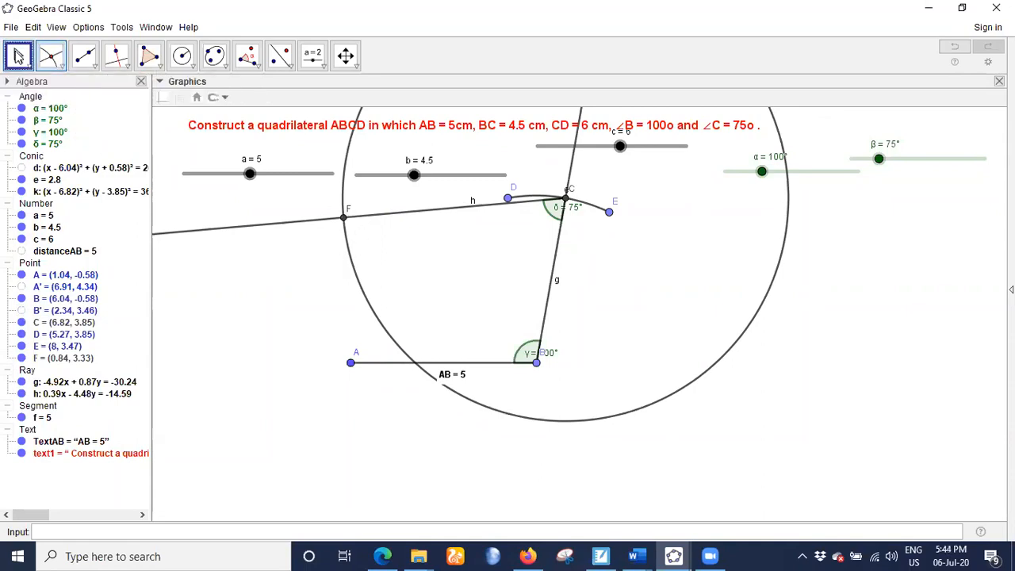
right_click(348, 209)
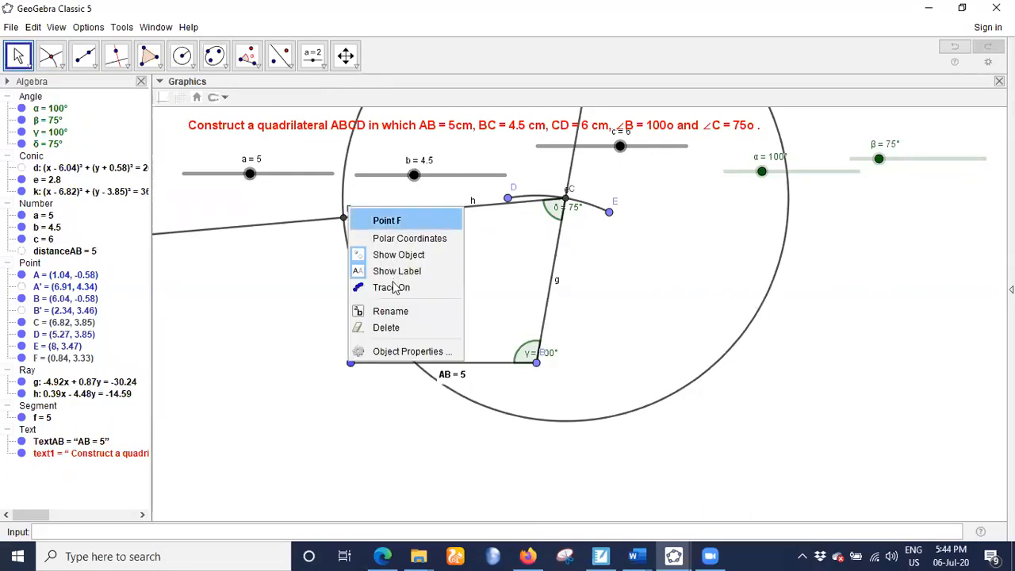
click(390, 311)
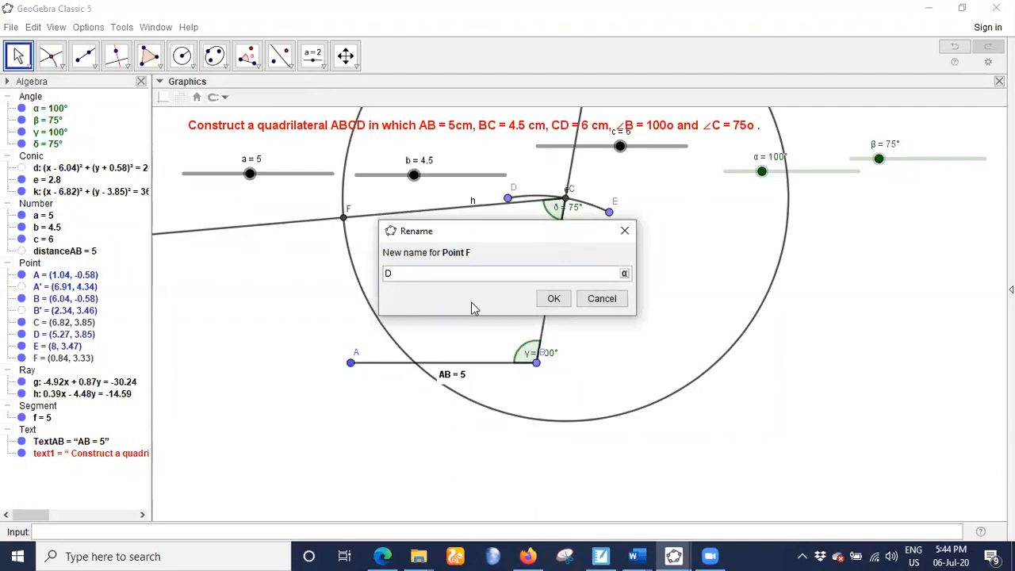
click(554, 299)
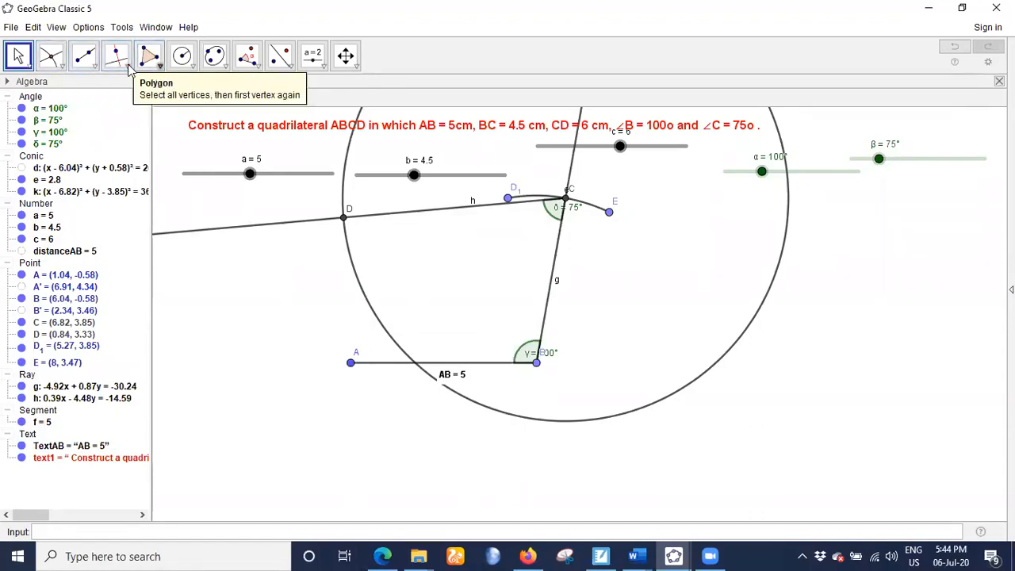
- Draw a circumcircular arc through D with its endpoints on the circle centred at C, and hide that circle
click(186, 62)
click(356, 275)
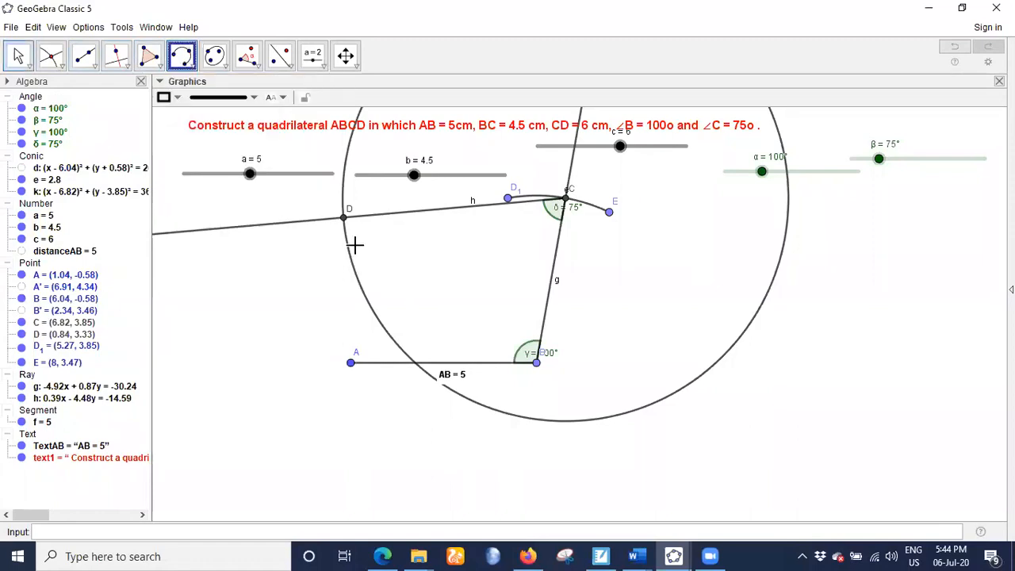
click(344, 217)
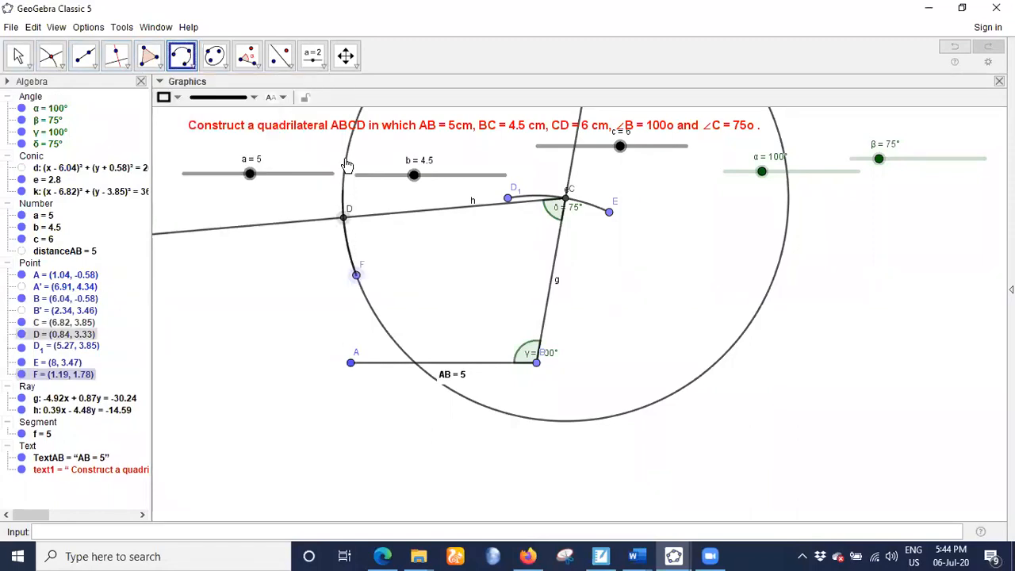
click(346, 155)
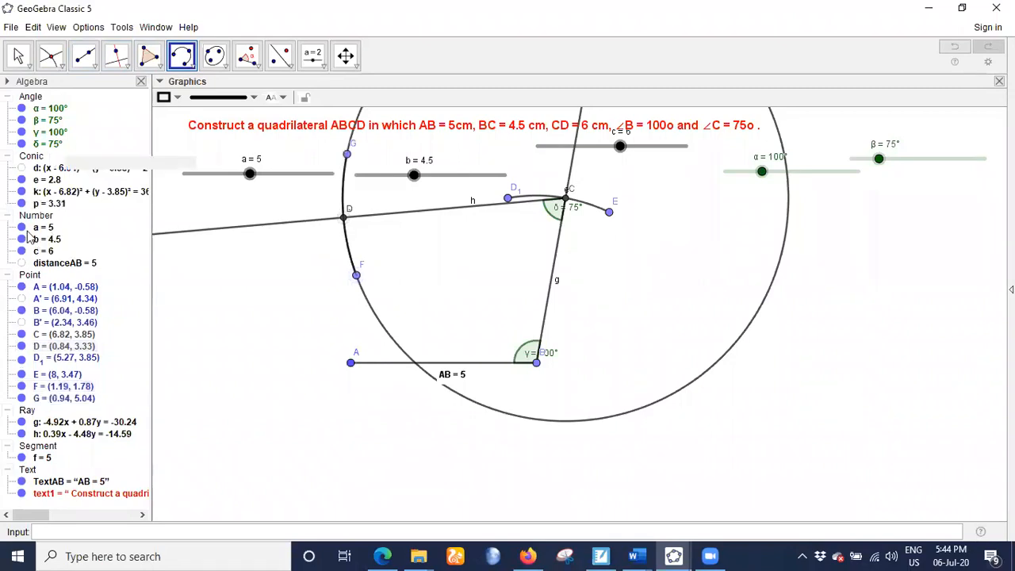
click(21, 191)
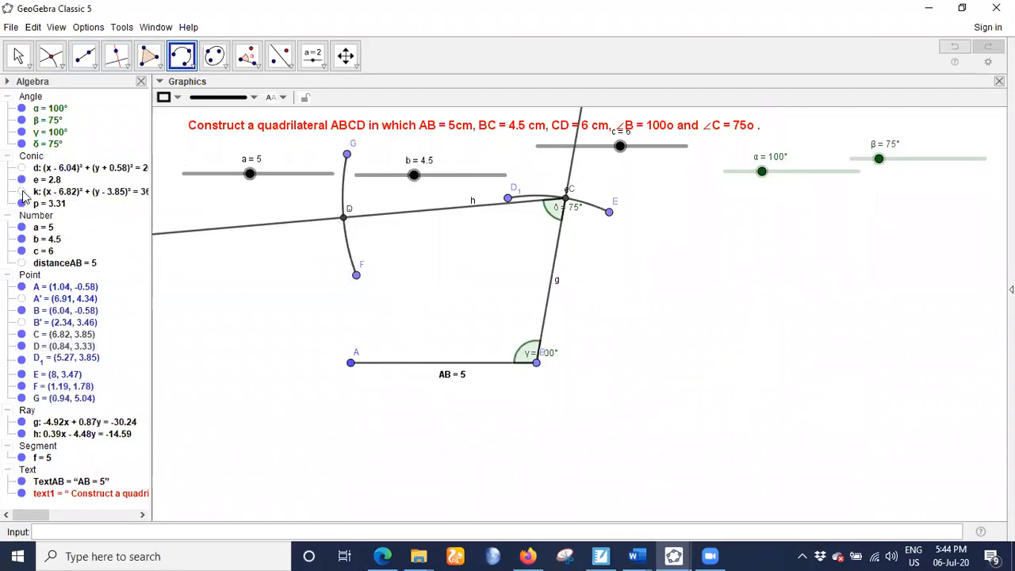
- Draw a segment from point A to point D to close the quadrilateral
click(85, 56)
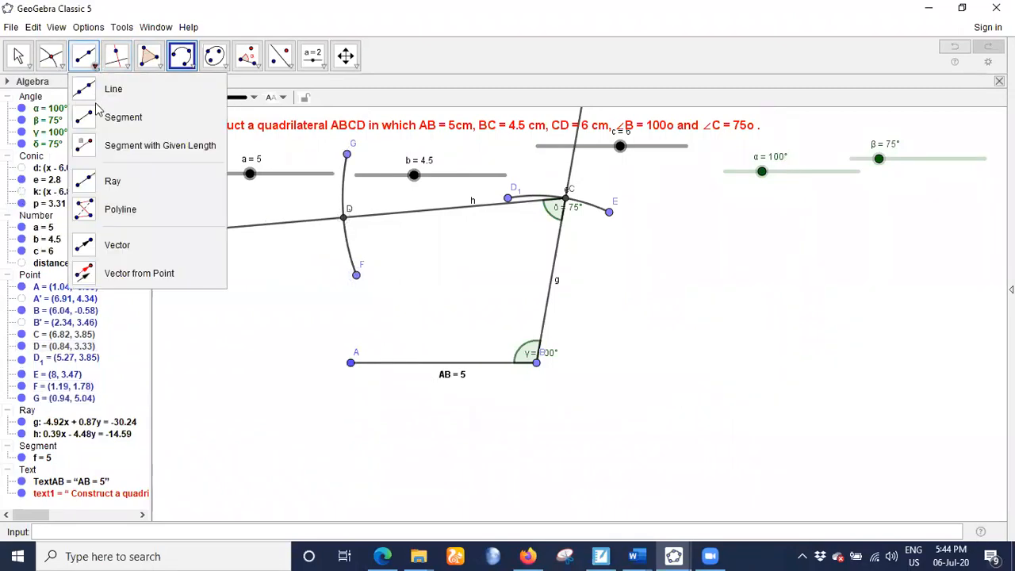
click(89, 127)
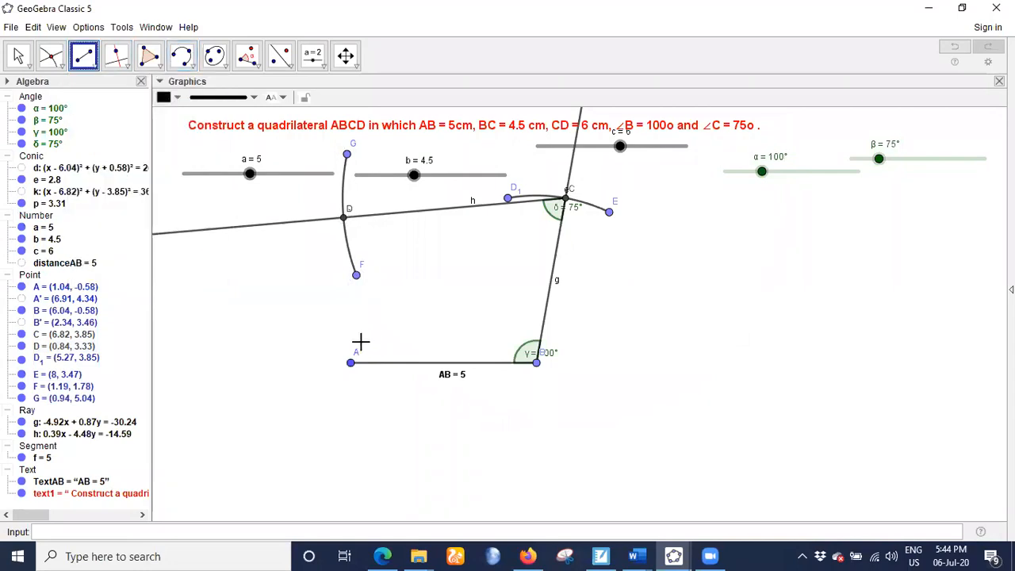
click(351, 364)
click(343, 217)
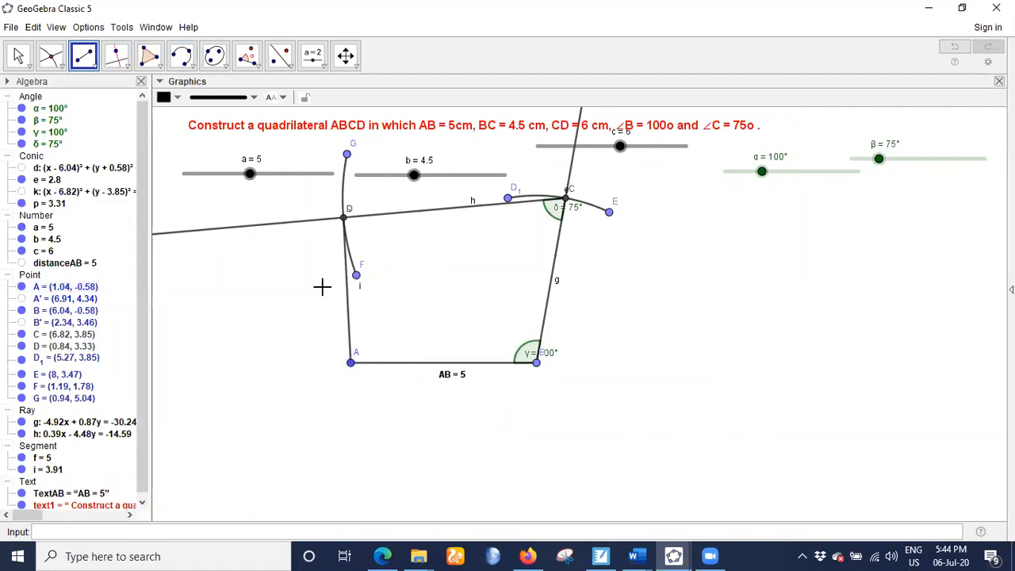
- Move the γ angle label away from vertex B to just above and left of the angle
click(19, 55)
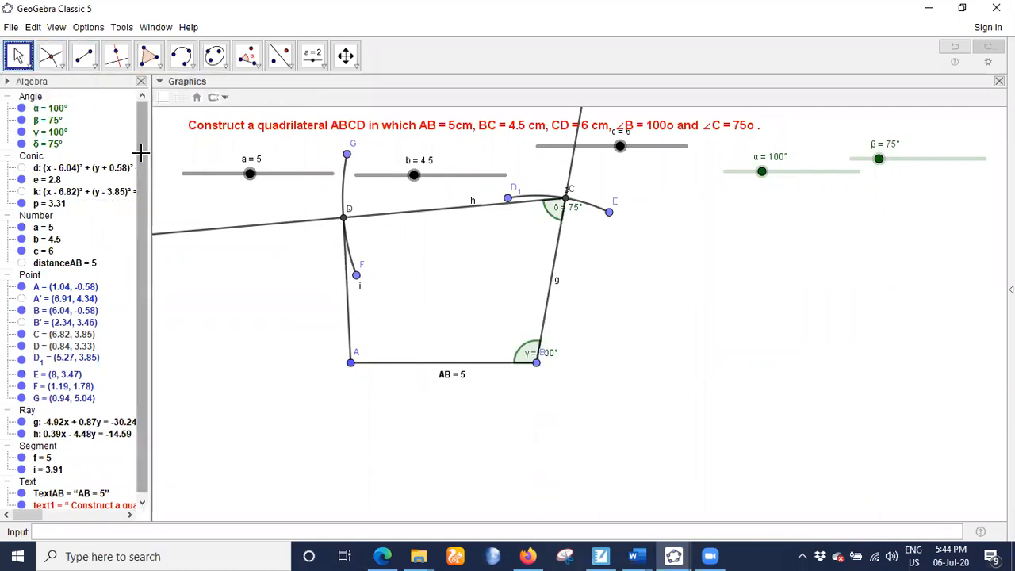
click(524, 354)
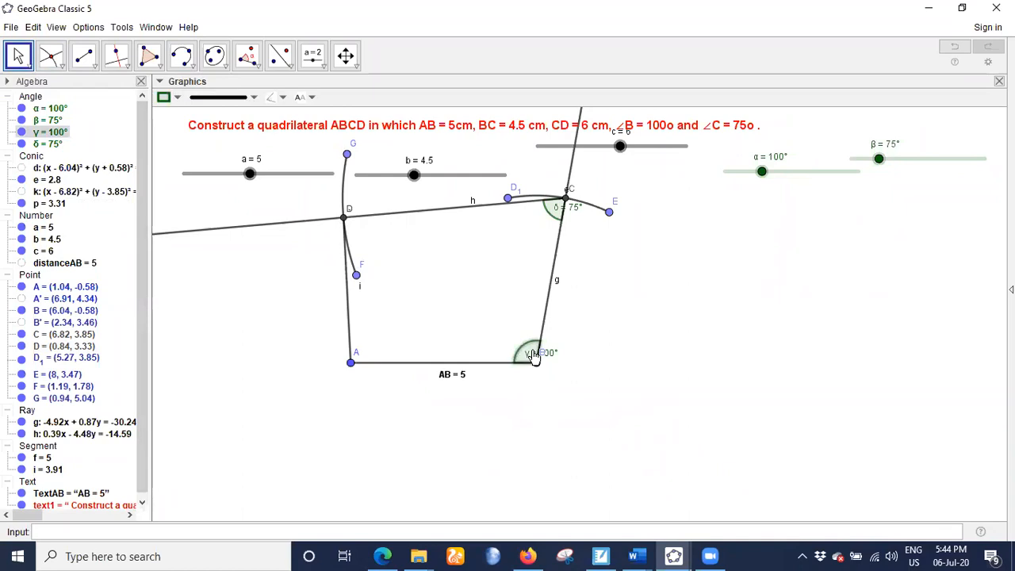
drag(534, 357, 503, 344)
- Add a distance label between points B and C and move it to the right of side BC
click(249, 57)
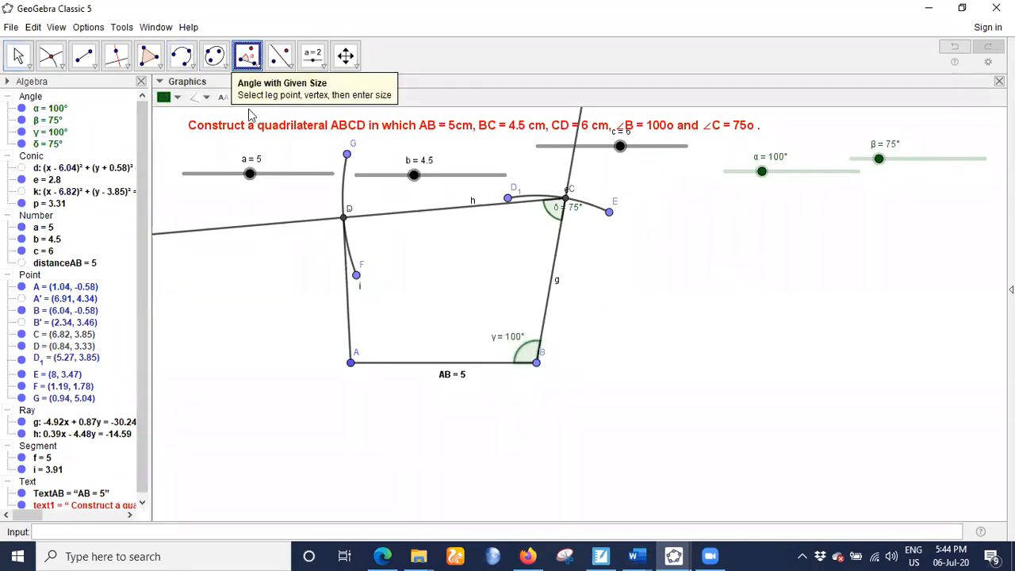
click(249, 57)
click(247, 155)
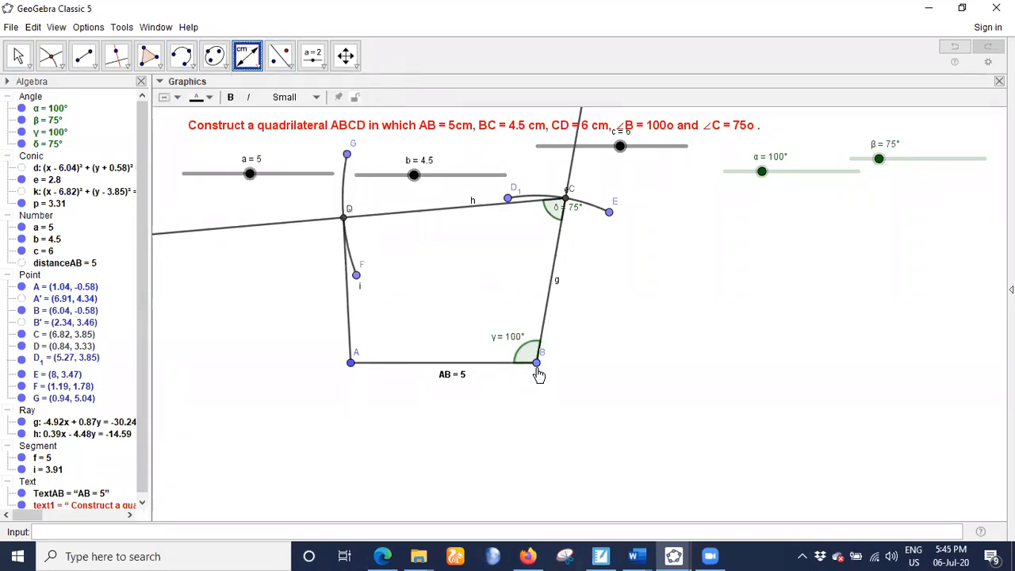
click(536, 364)
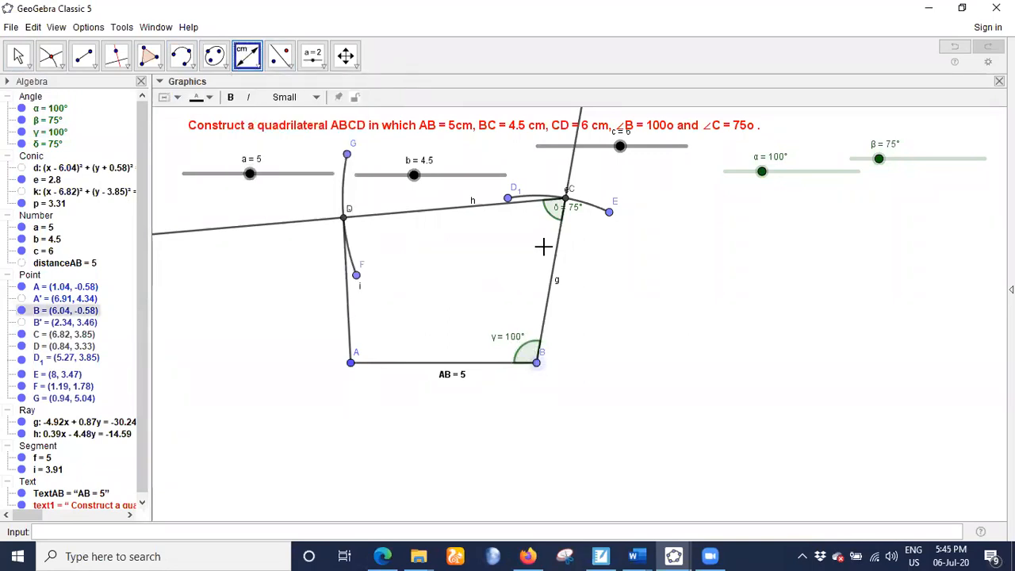
click(566, 195)
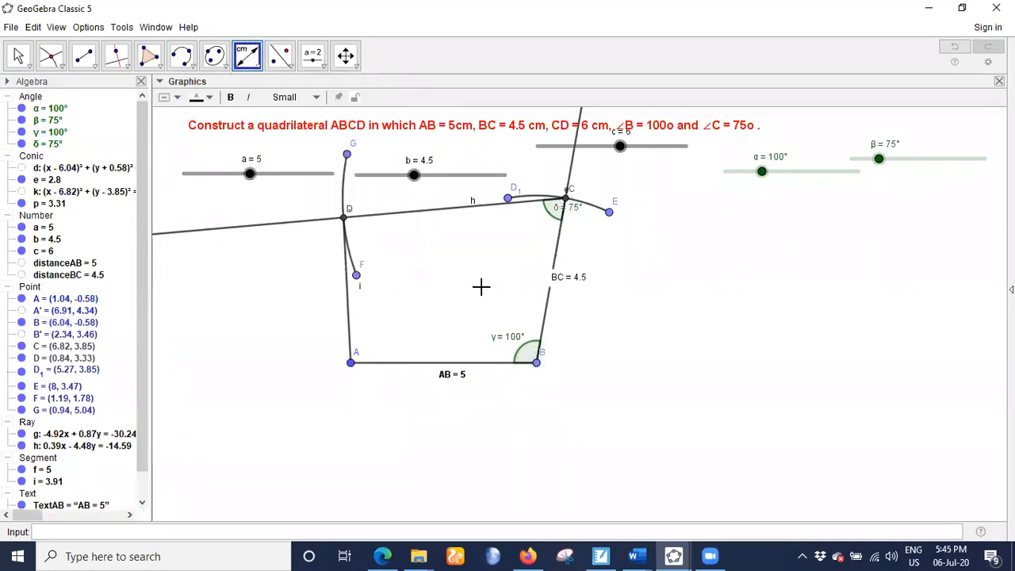
click(19, 55)
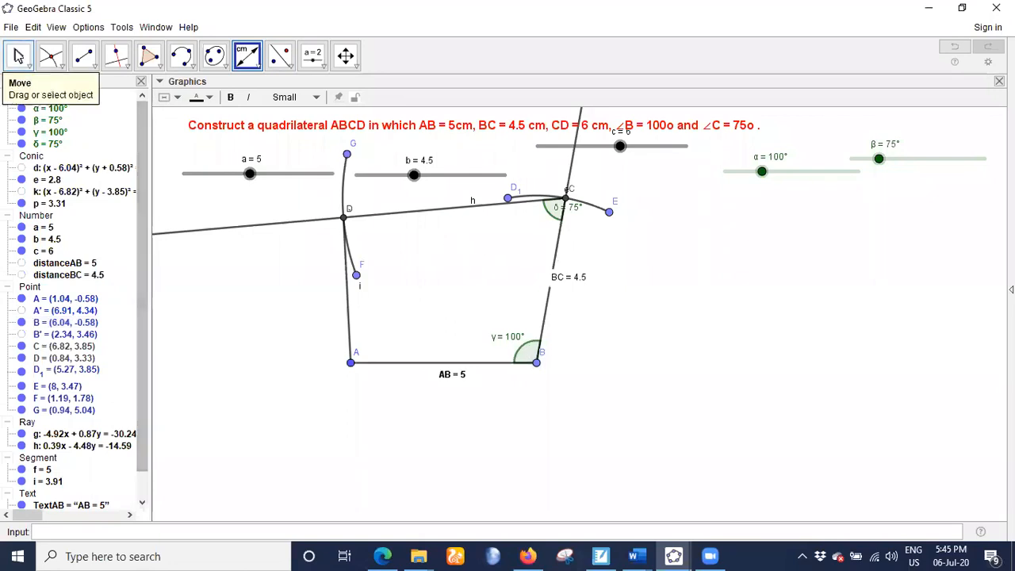
drag(578, 278, 590, 283)
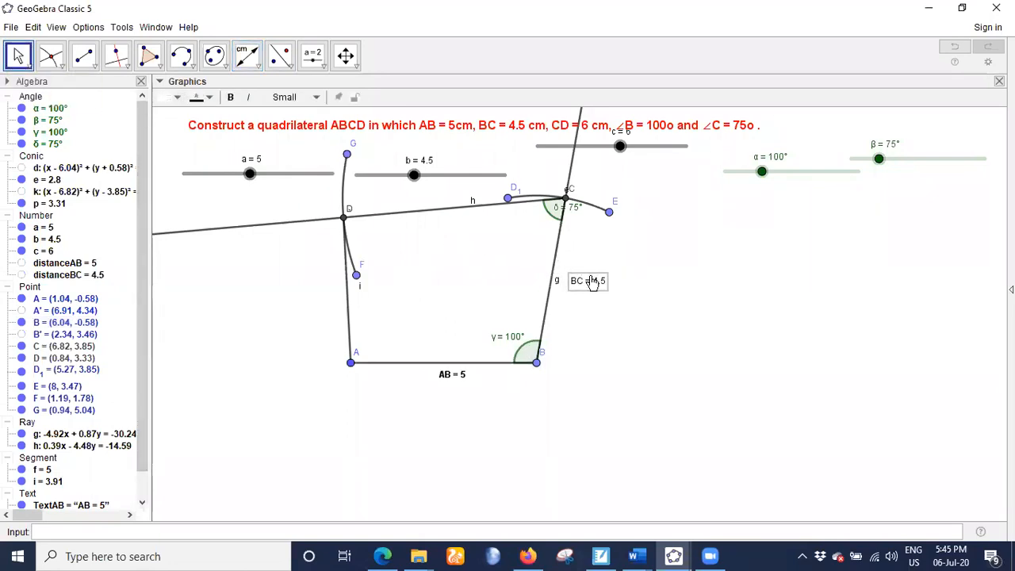
- Add a distance label between points C and D above side CD, and move slider c down clear of the problem statement
click(566, 199)
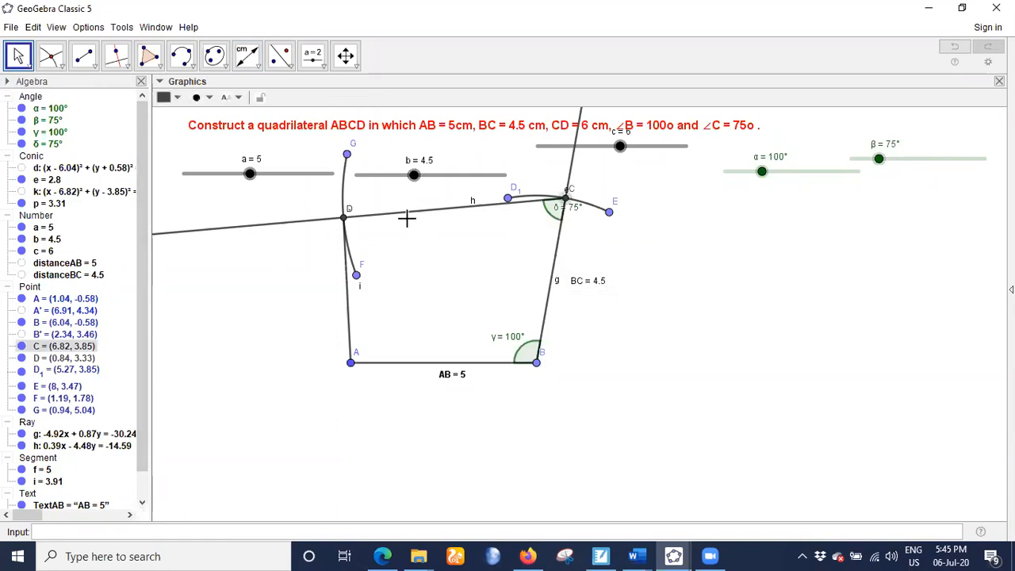
click(341, 215)
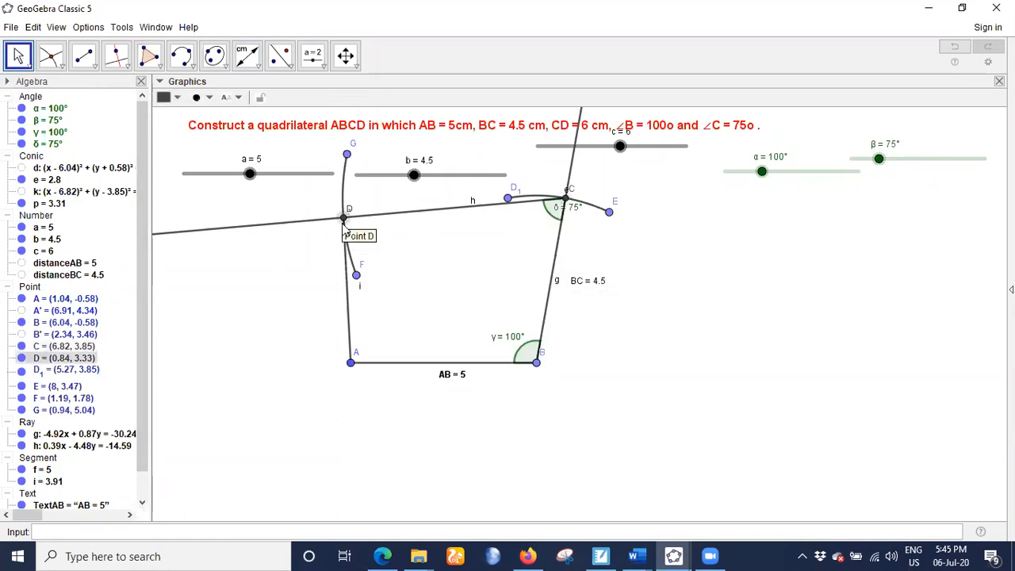
click(564, 203)
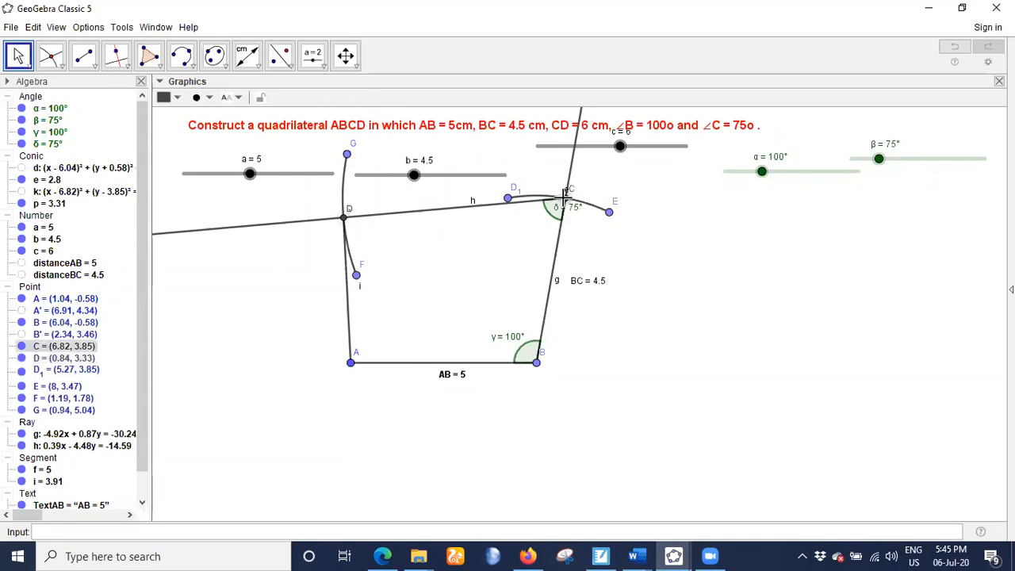
click(247, 55)
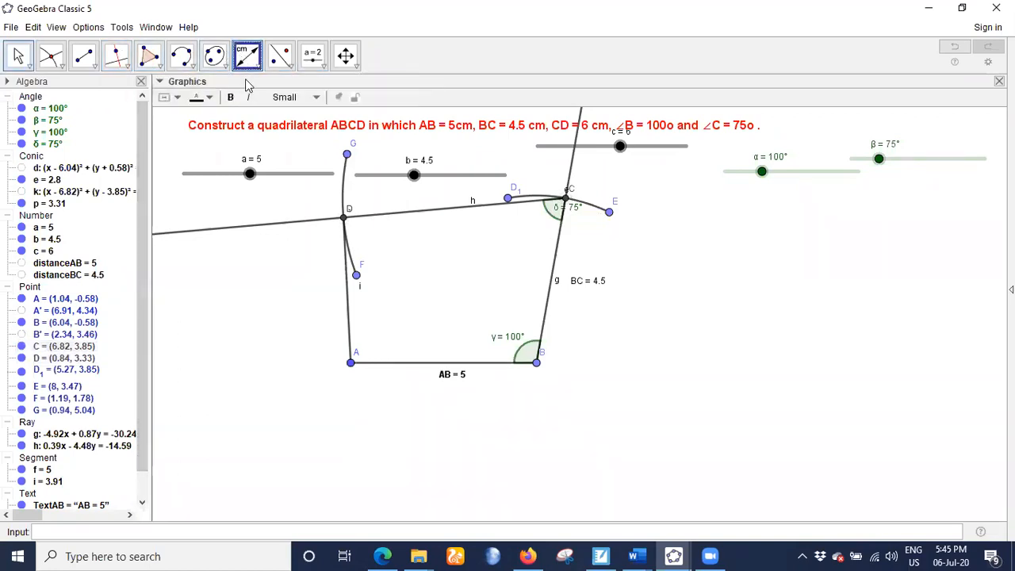
click(568, 197)
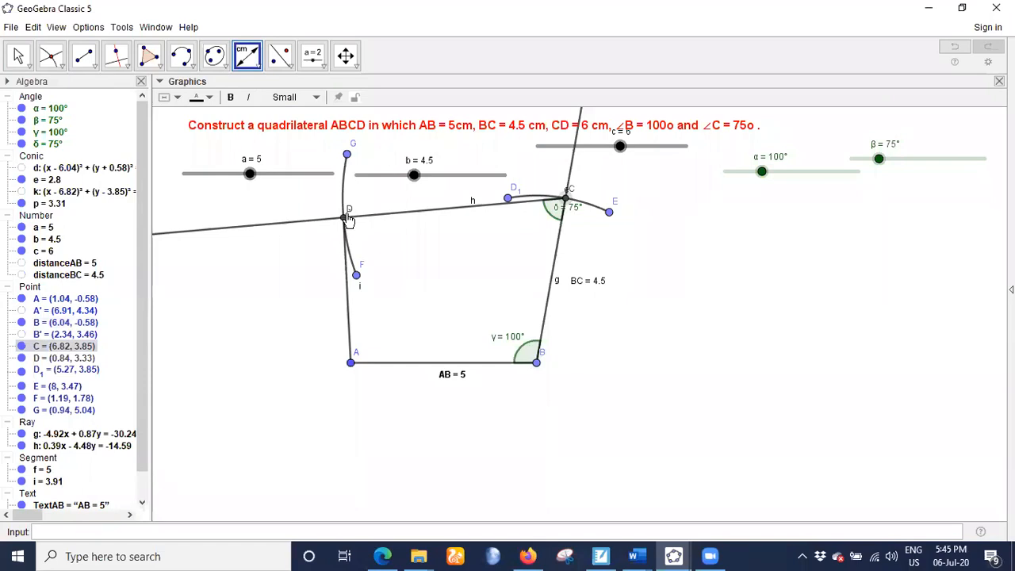
click(344, 220)
click(21, 55)
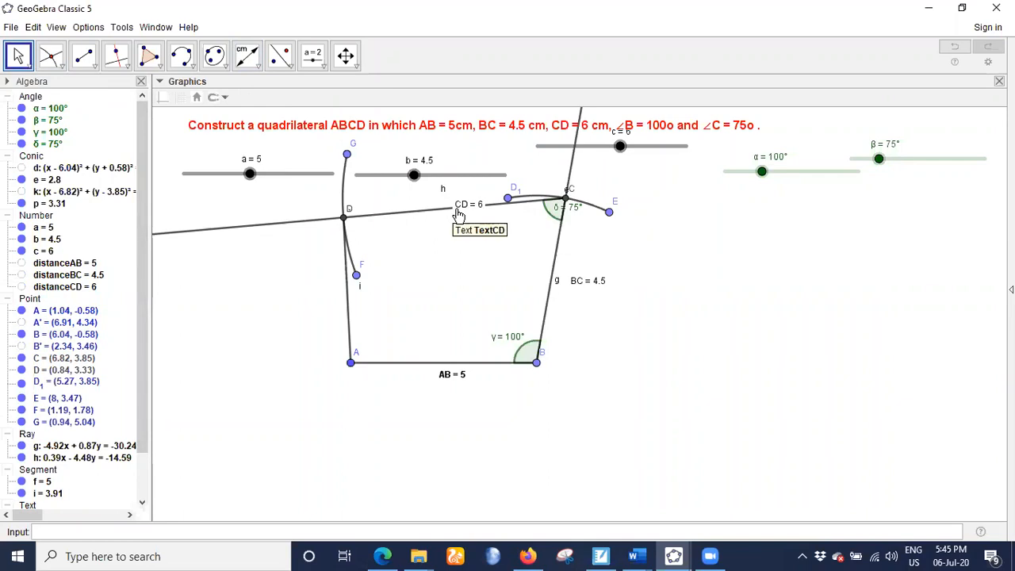
drag(458, 208, 442, 194)
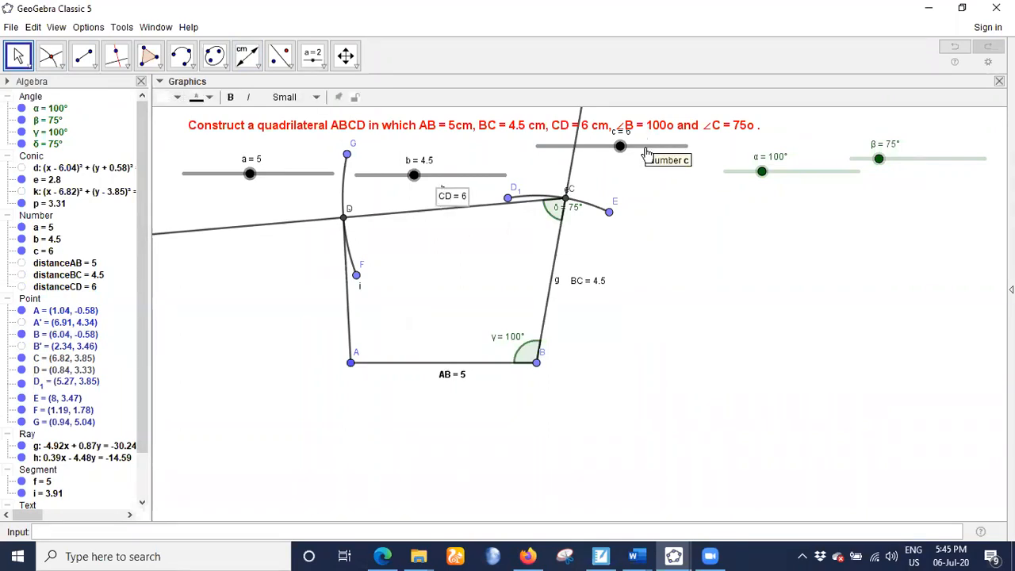
drag(647, 148, 678, 171)
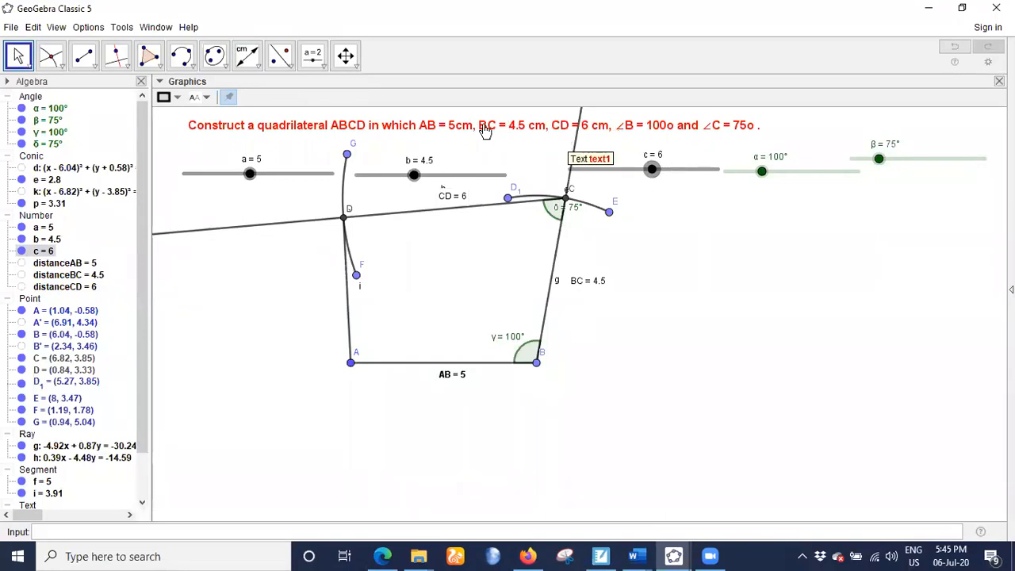
- Open the red problem statement for editing and replace the AB length with the linked object a
double_click(484, 127)
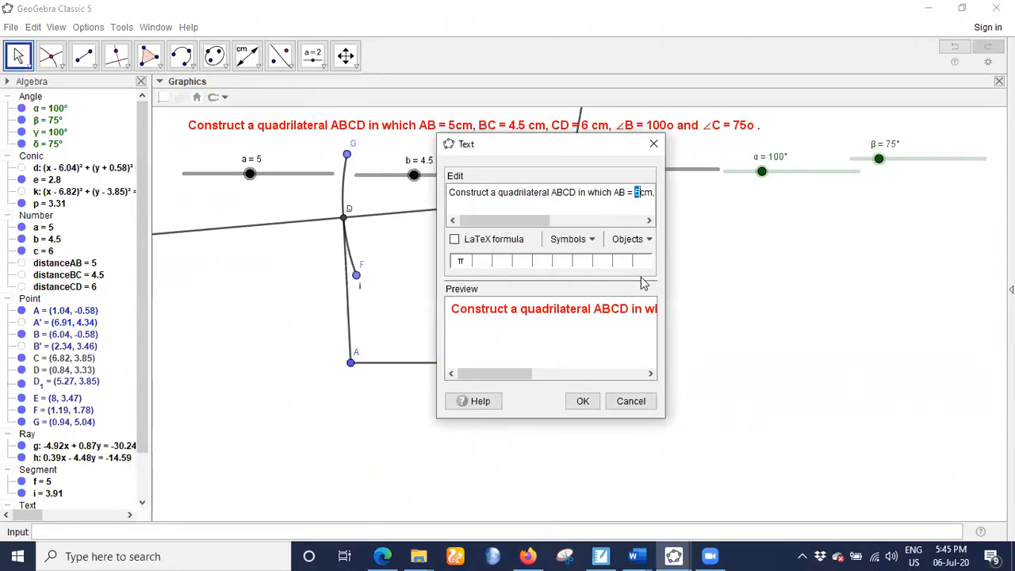
key(BackSpace)
click(635, 239)
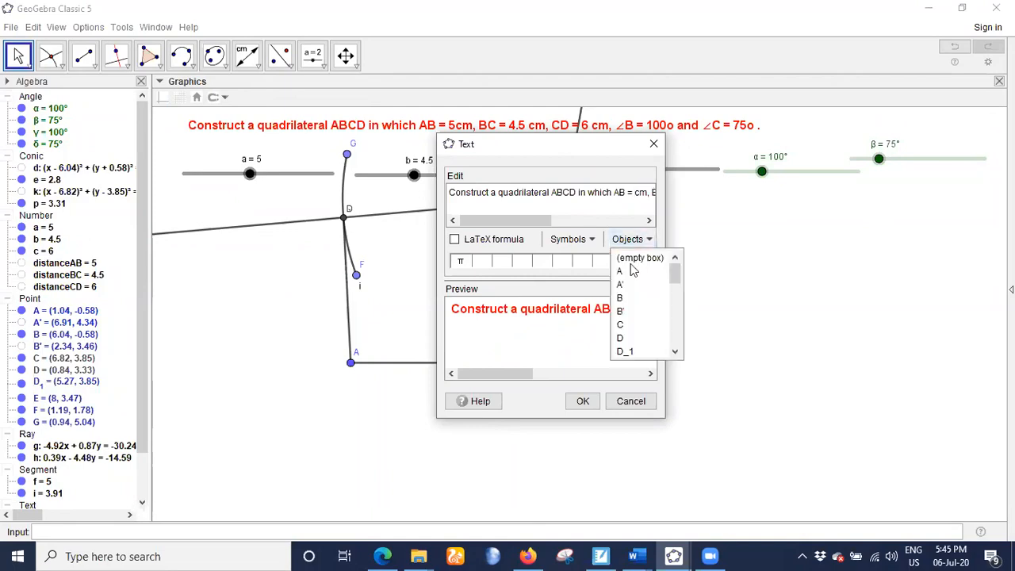
scroll(632, 325, down, 3)
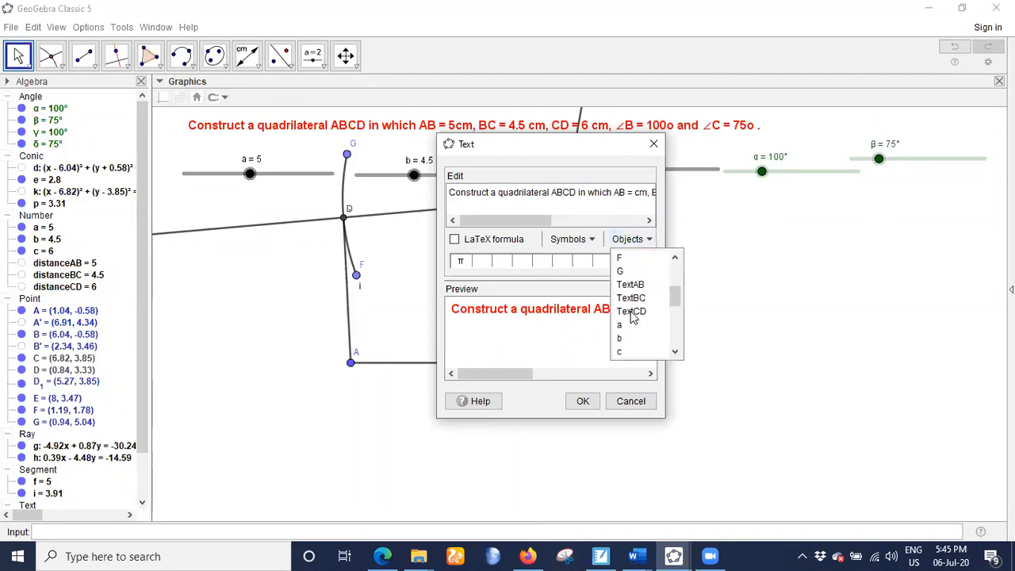
click(623, 325)
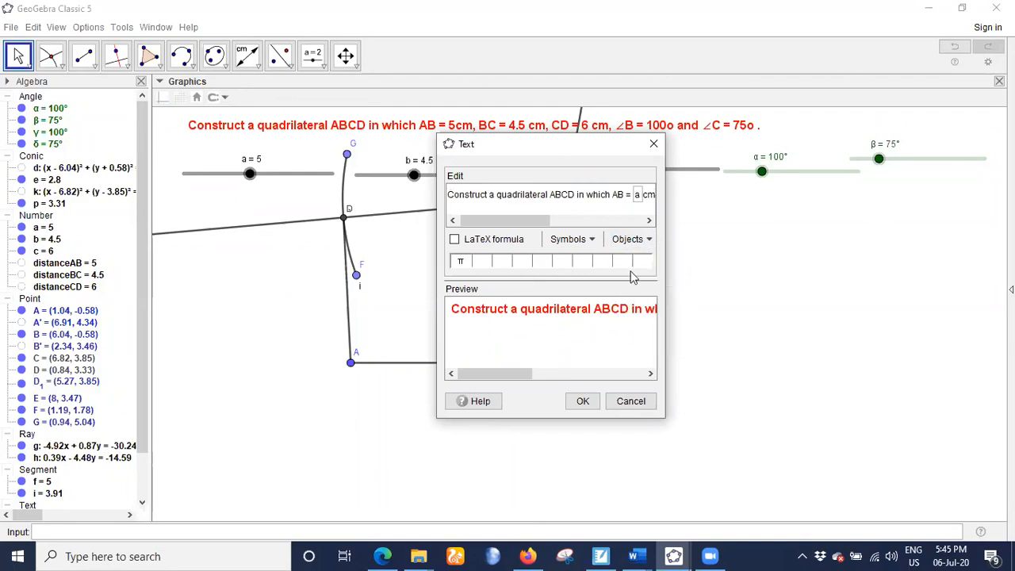
- Insert the linked object b at the BC length in the problem statement
click(648, 221)
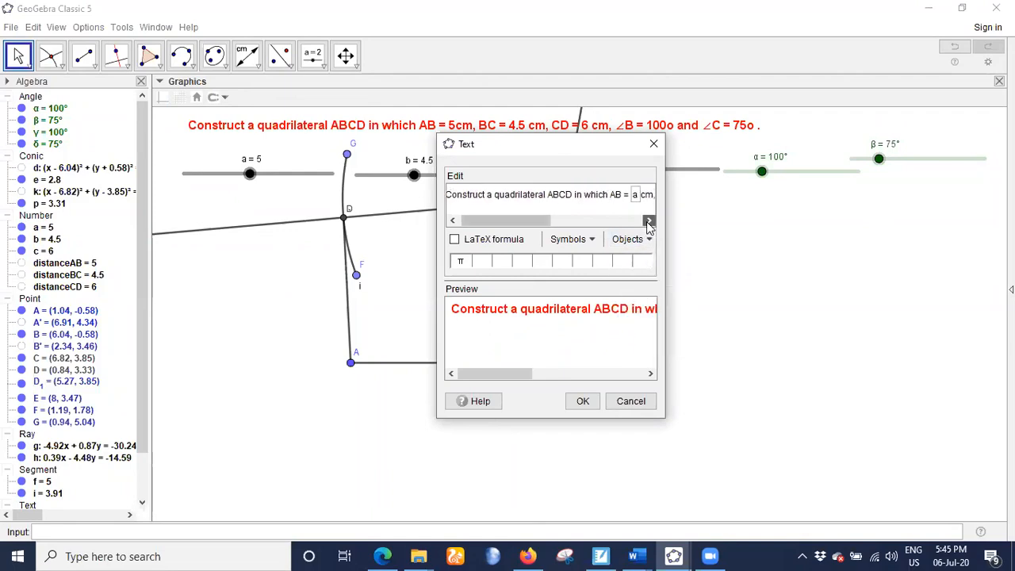
click(649, 222)
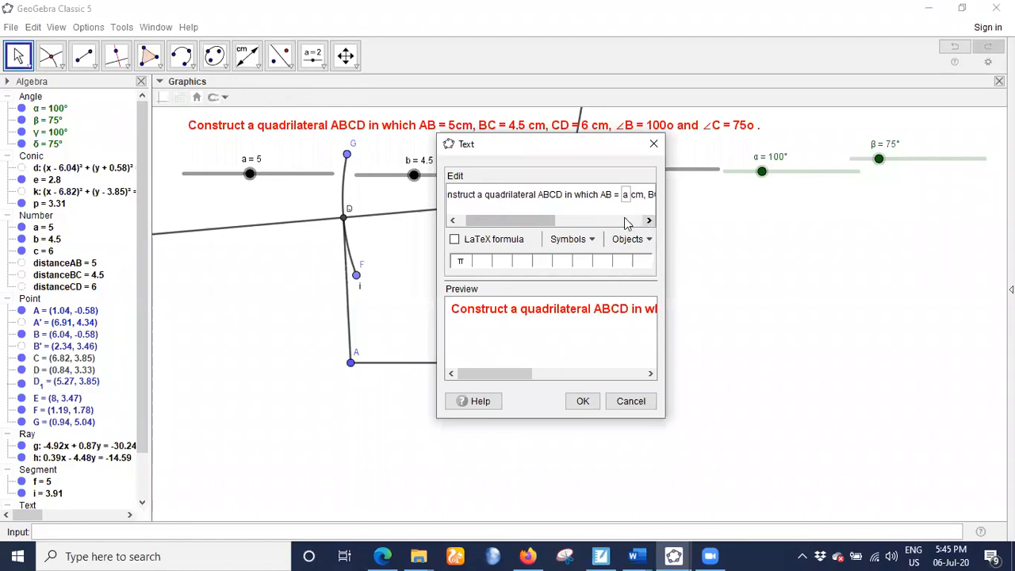
drag(553, 226, 599, 201)
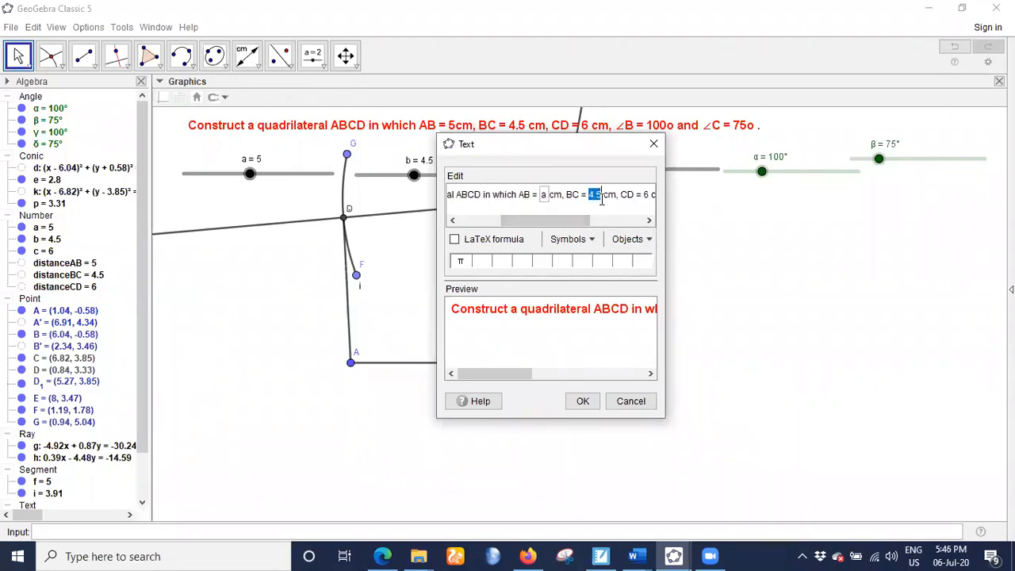
click(647, 241)
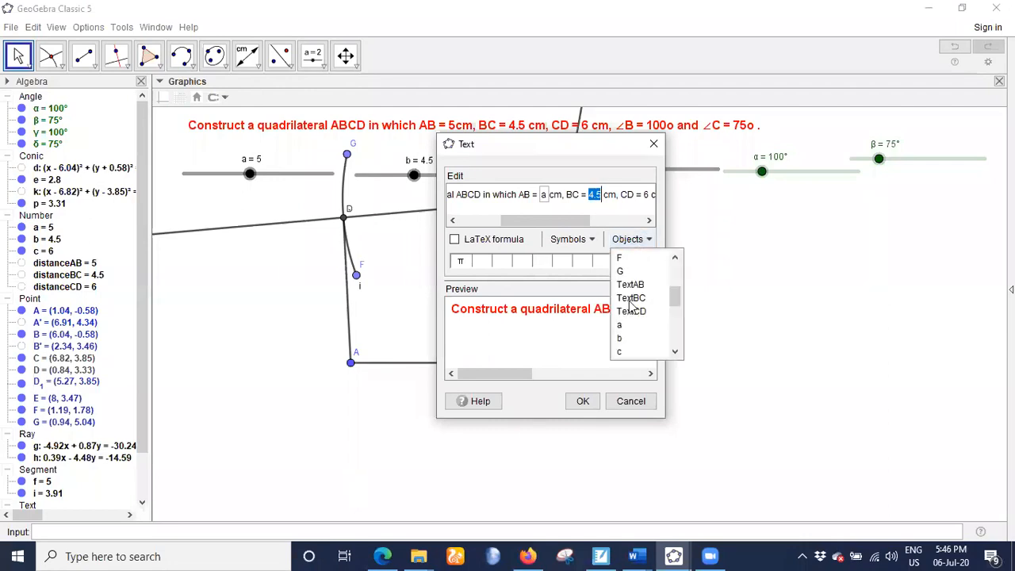
click(631, 338)
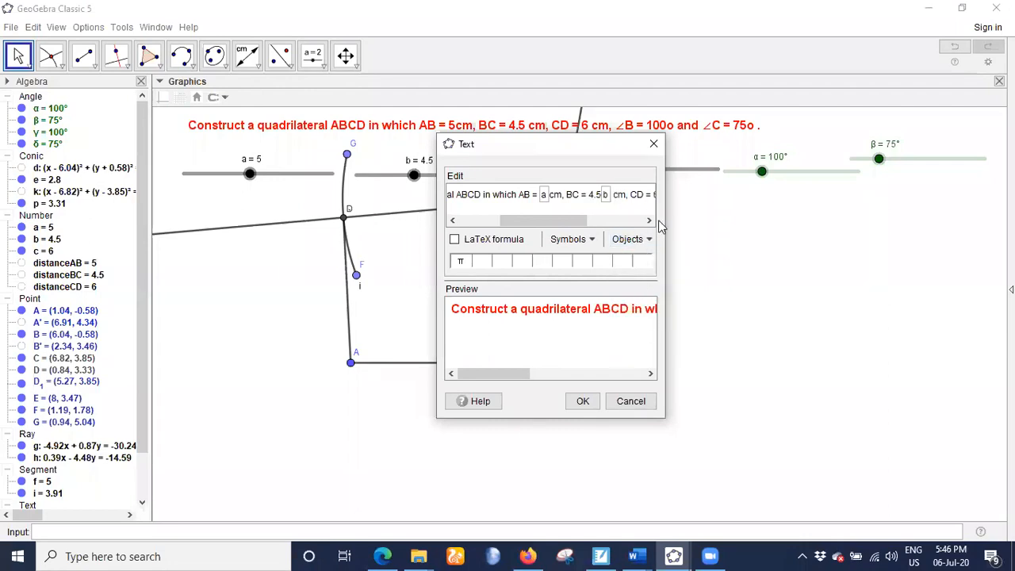
- Insert the linked object c at the CD length in the problem statement and delete the leftover typed 4.5 and 6
drag(577, 222, 600, 218)
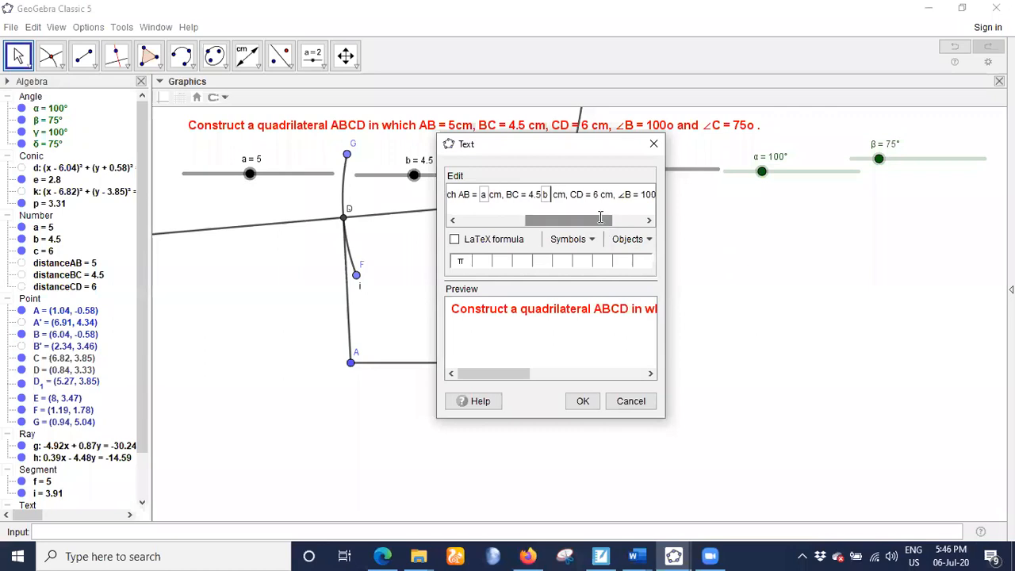
double_click(597, 194)
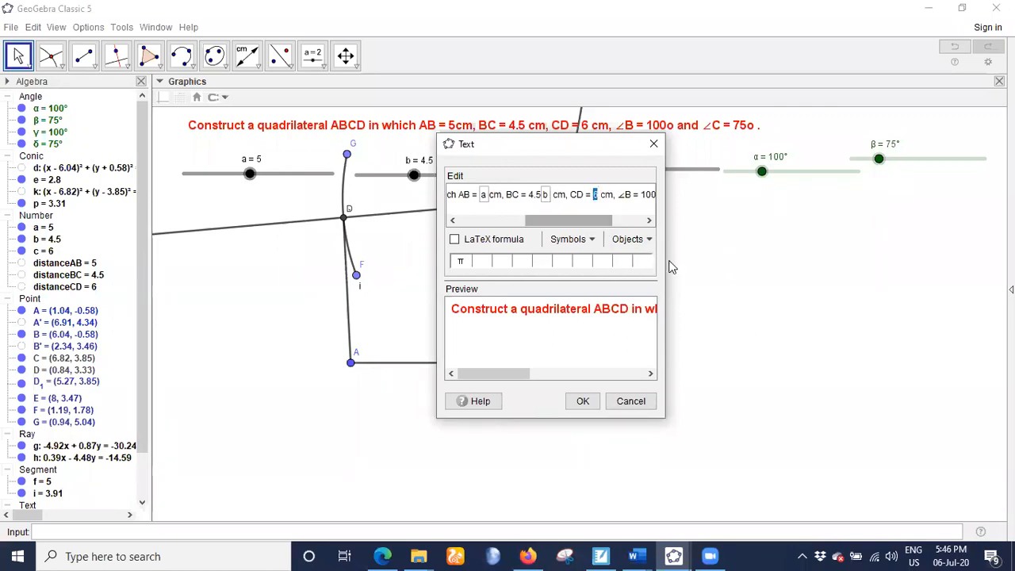
click(648, 239)
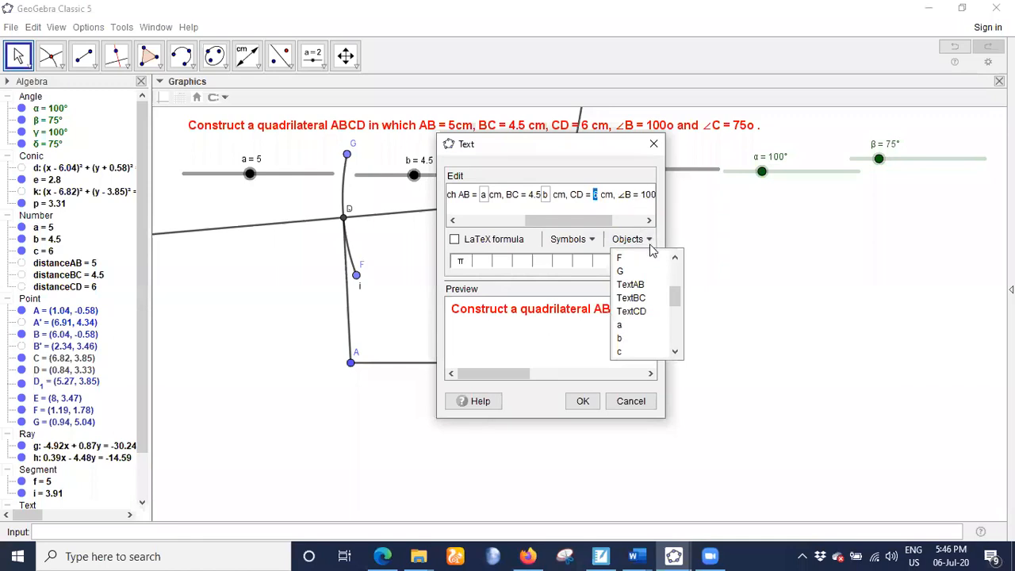
click(619, 351)
drag(551, 219, 582, 220)
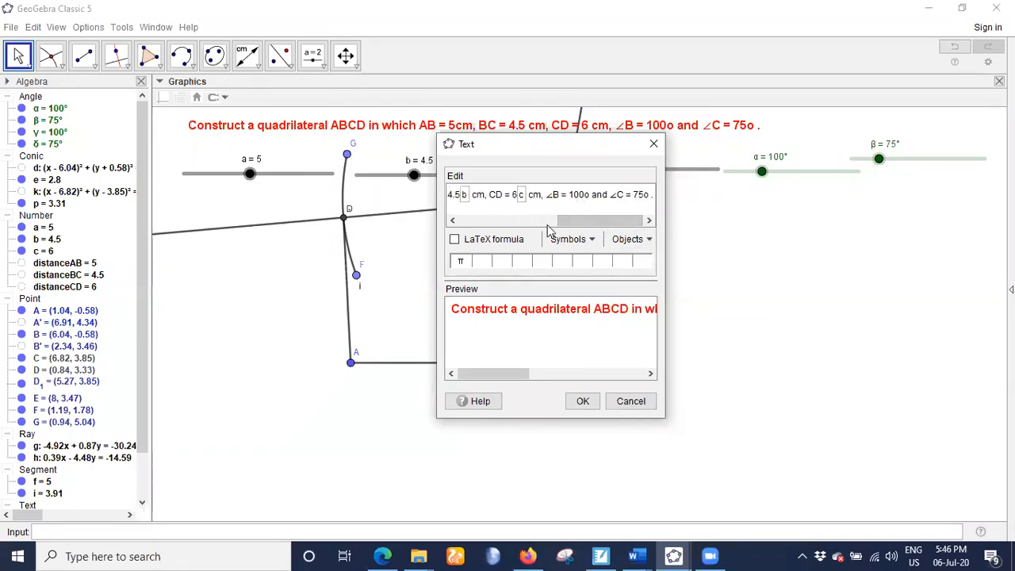
click(459, 194)
key(BackSpace)
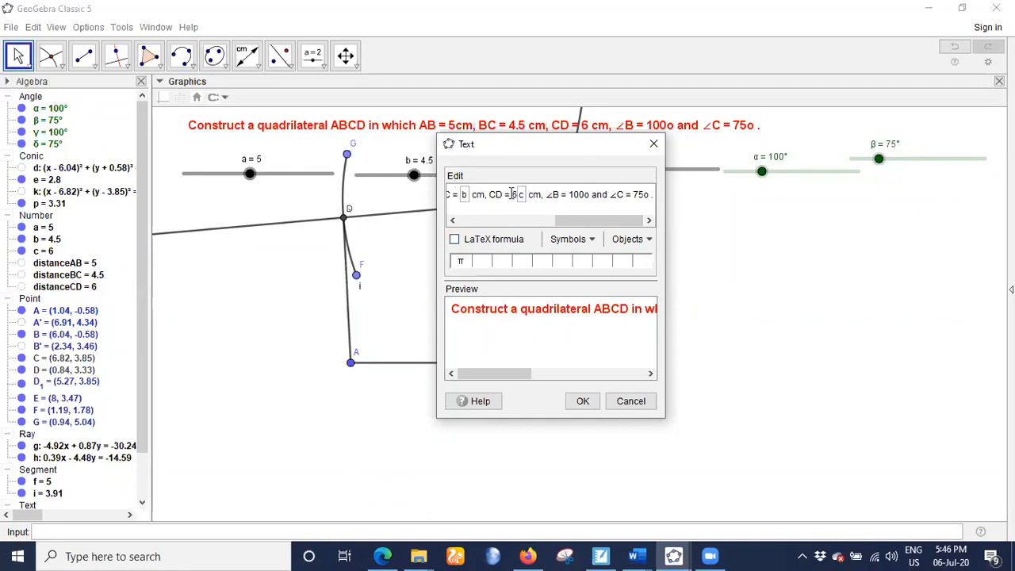
key(BackSpace)
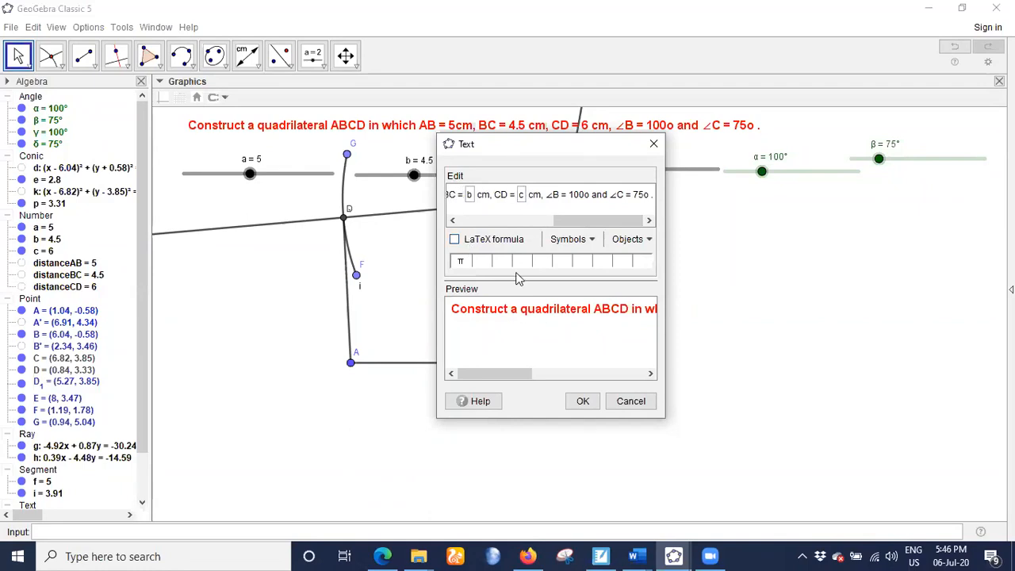
- Replace the typed value of ∠B in the problem statement with the linked object α
drag(588, 195, 566, 200)
key(BackSpace)
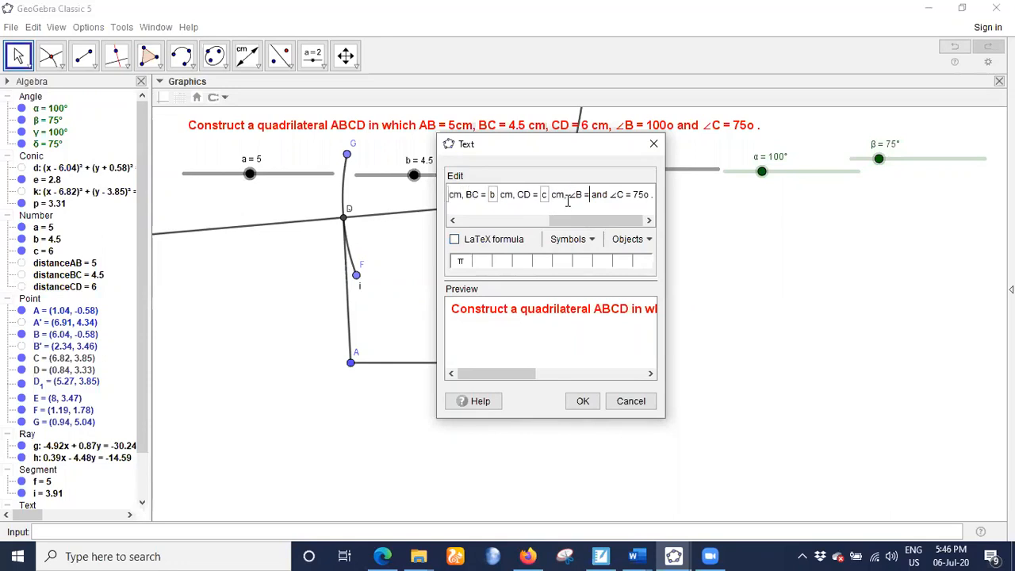
click(649, 239)
click(674, 352)
click(674, 352)
click(674, 352)
click(674, 352)
click(674, 352)
click(674, 352)
click(675, 354)
click(675, 354)
click(675, 353)
click(675, 354)
click(675, 354)
click(675, 354)
click(675, 354)
click(674, 354)
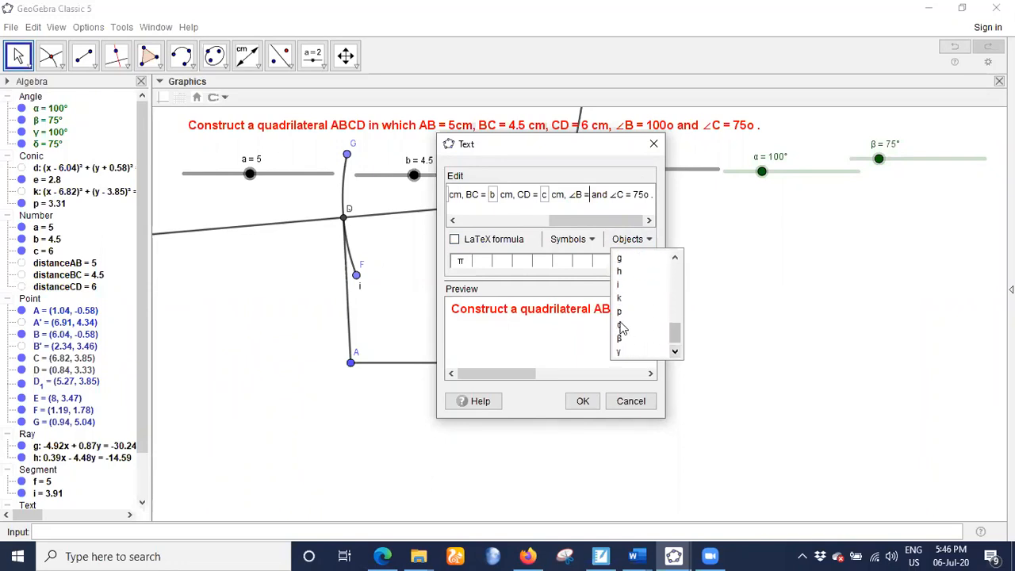
click(621, 325)
- Replace the typed value of ∠C in the problem statement with the linked object β and apply the text changes
drag(643, 194, 661, 202)
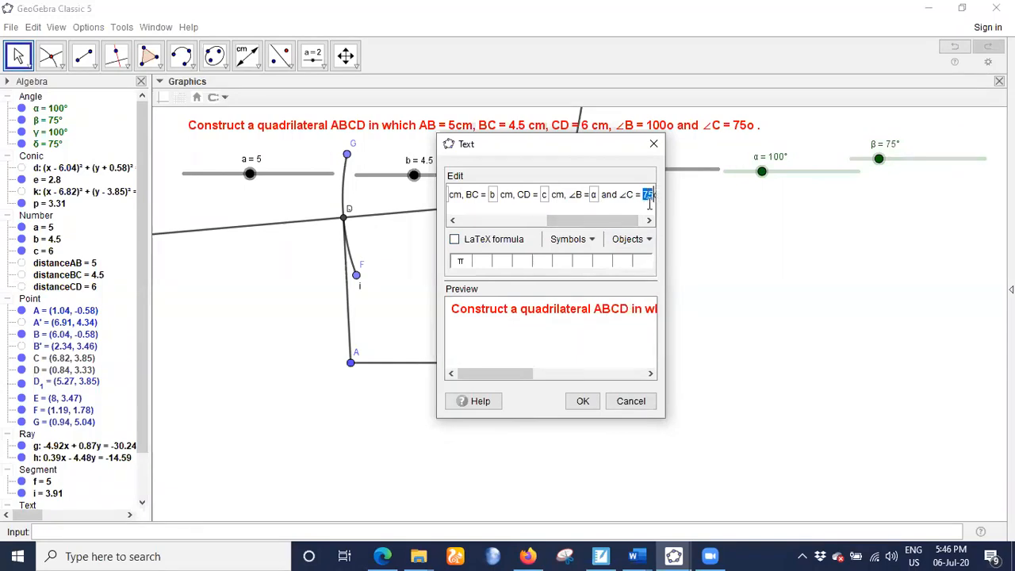
key(BackSpace)
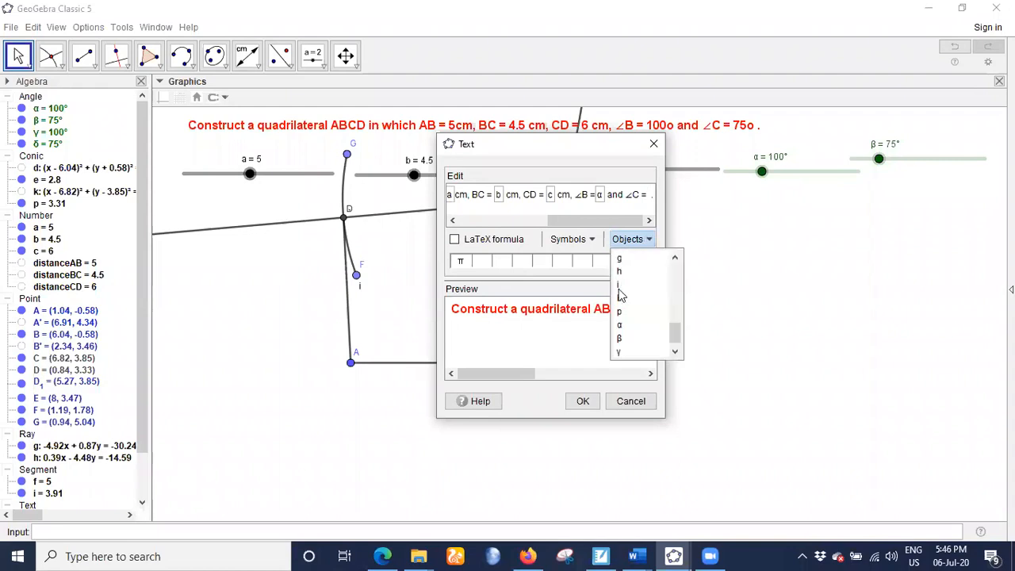
click(620, 341)
click(583, 401)
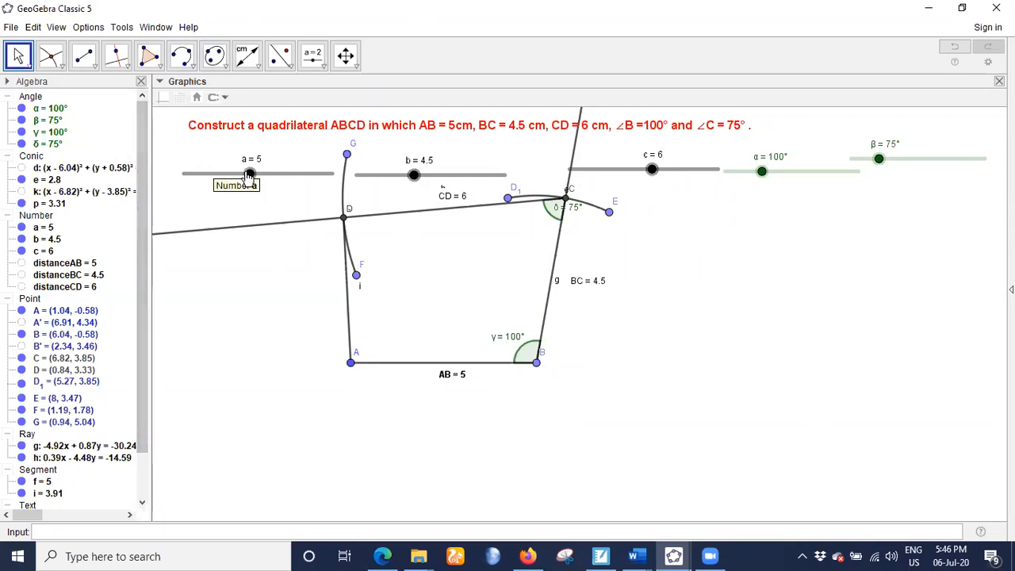
- Try out the sliders on the construction, setting a to 4.4, b to 4, c to 6.6, α to 110° and β to 66°
drag(249, 175, 279, 175)
drag(414, 176, 341, 173)
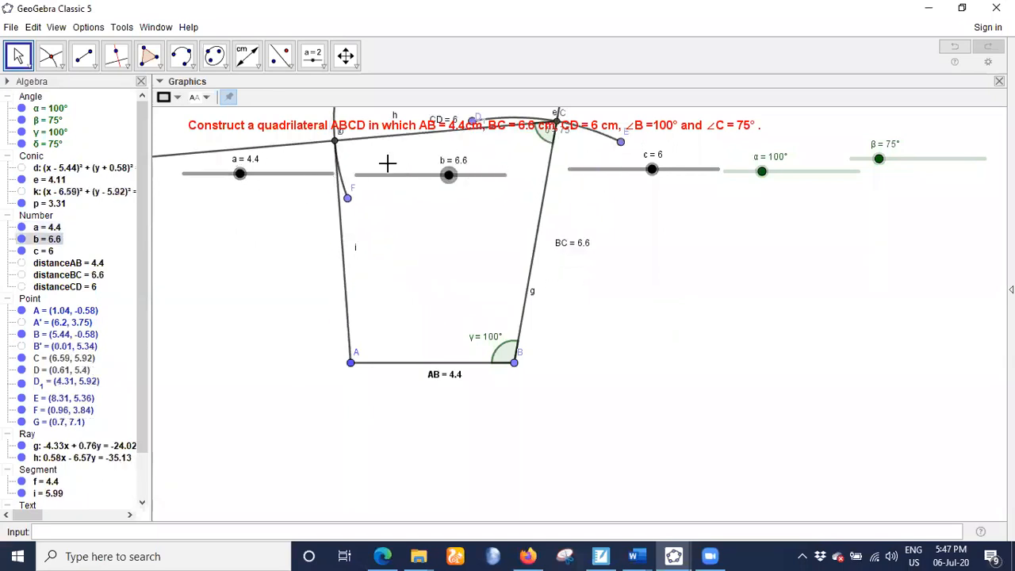
drag(691, 174, 663, 165)
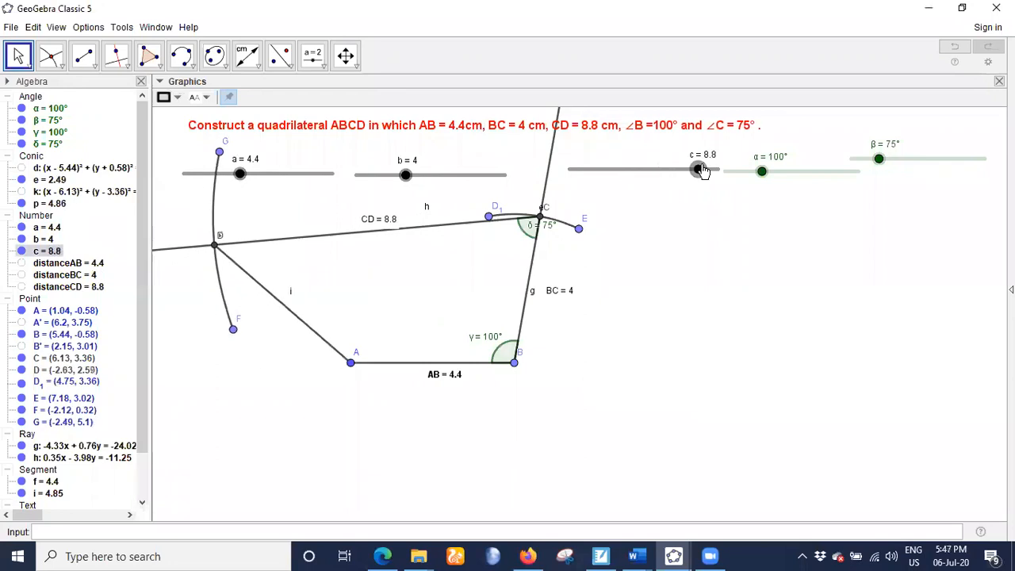
mouse_move(775, 175)
mouse_down()
mouse_move(748, 173)
mouse_move(768, 171)
mouse_up()
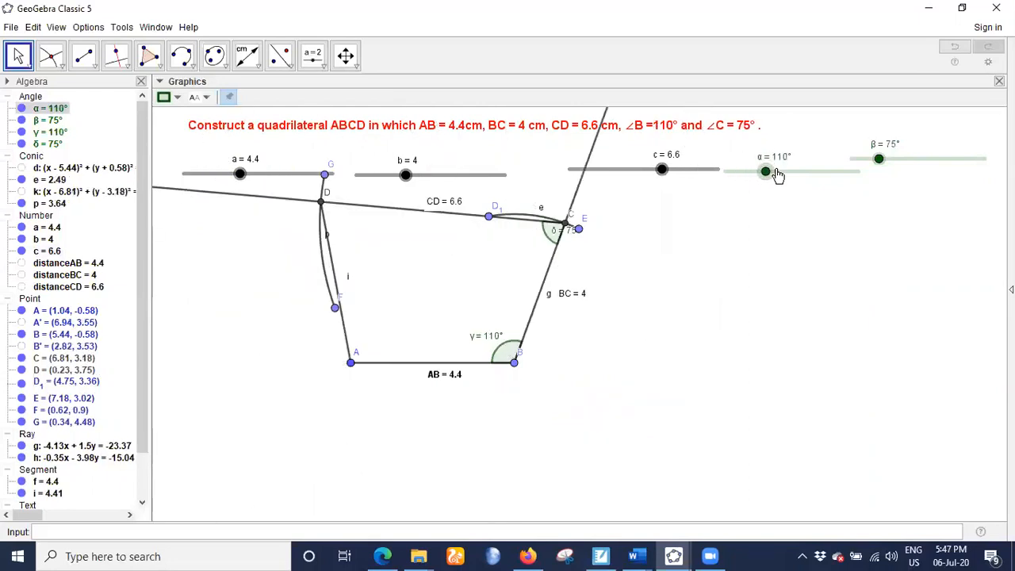
drag(879, 159, 877, 173)
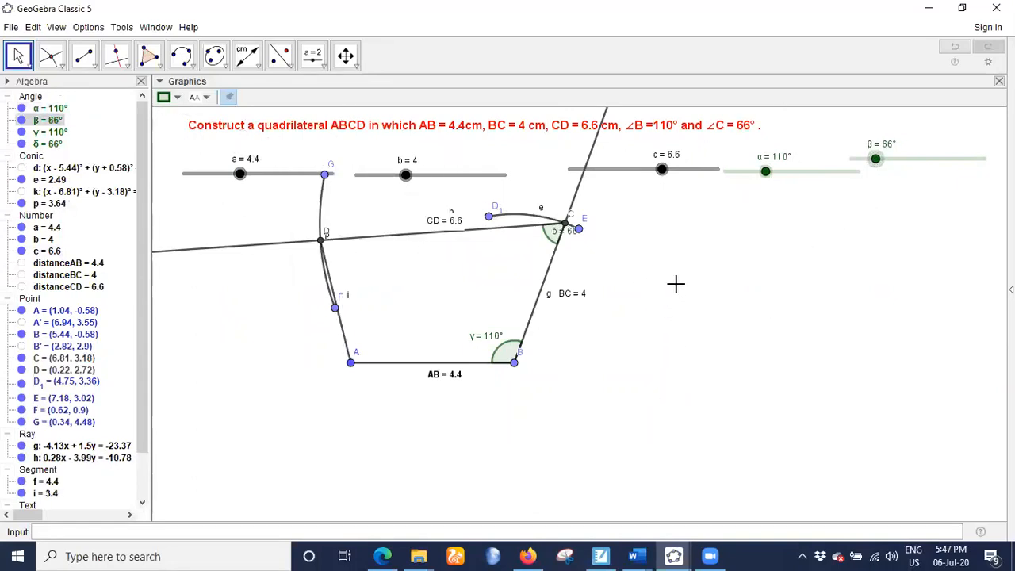
- Show the navigation bar for the graphics view and play the construction through its steps
right_click(702, 287)
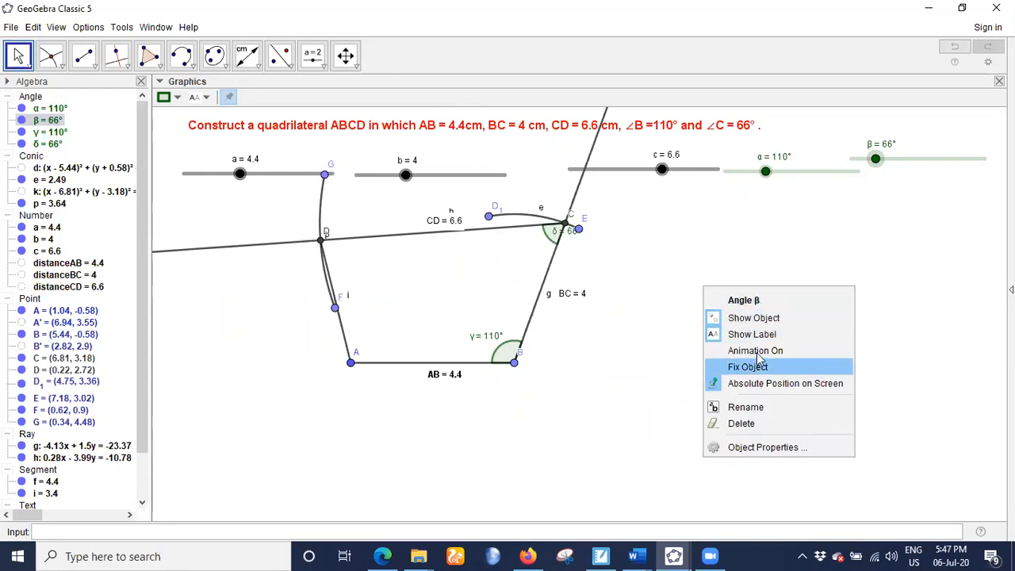
right_click(845, 309)
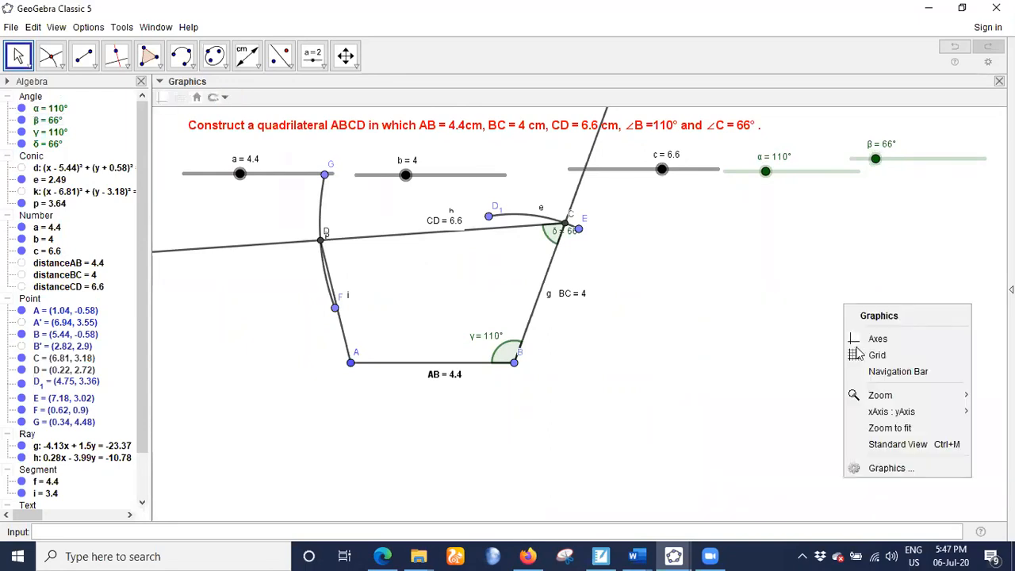
click(872, 371)
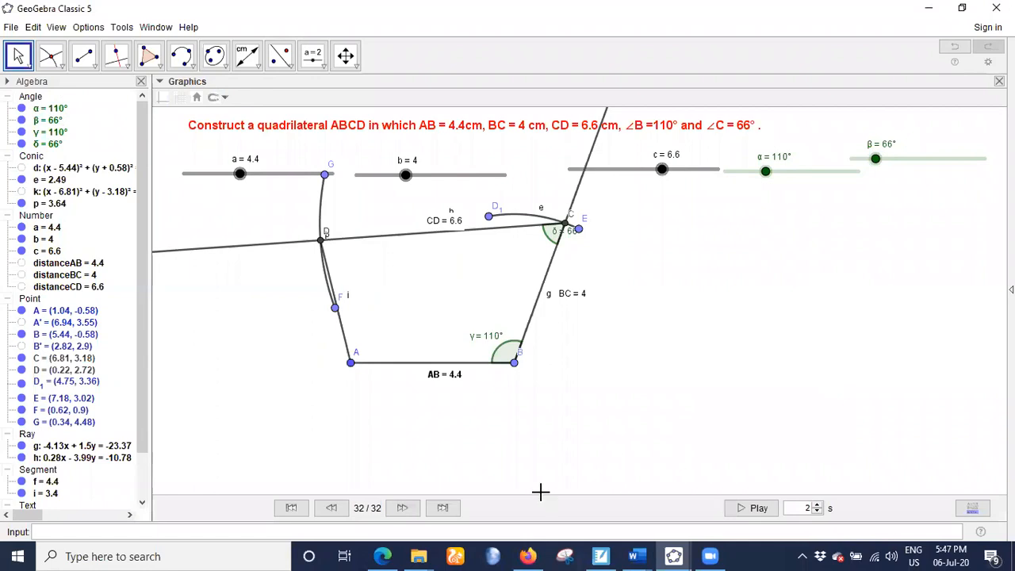
click(740, 507)
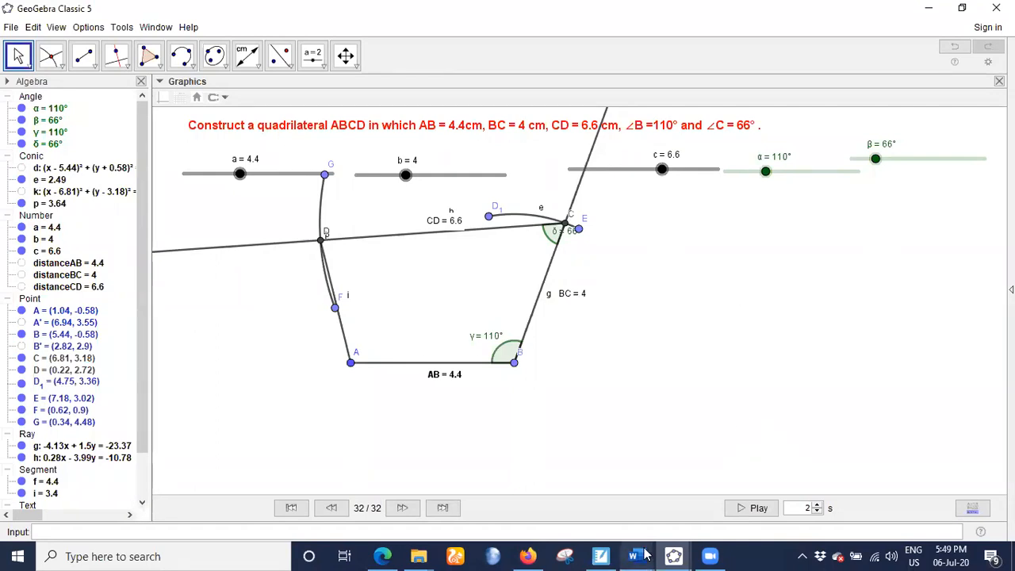
- Switch to TME WU 9th Class.docx in Word and review the S.A.S.A.S and special quadrilateral construction exercises
mouse_move(644, 555)
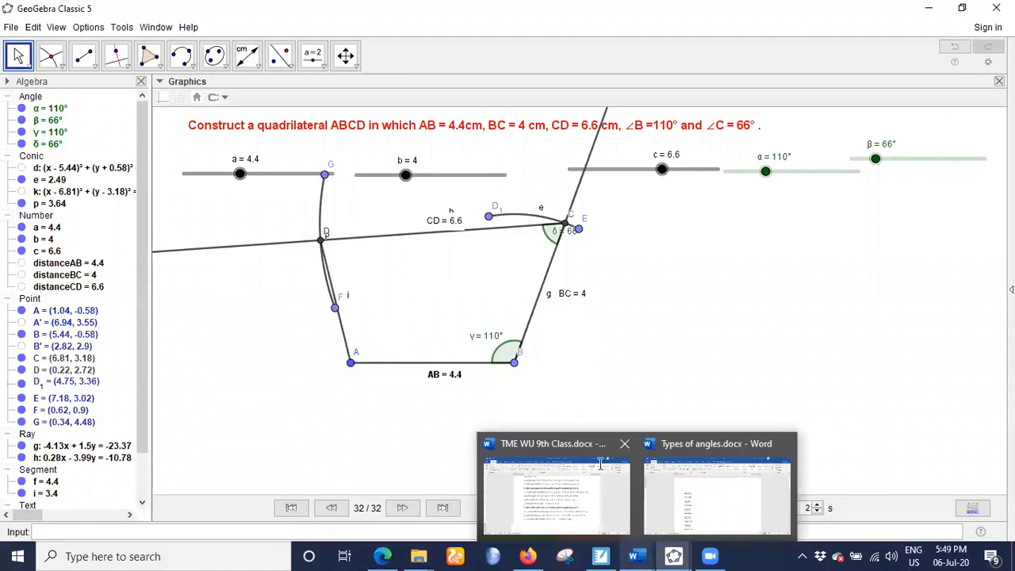
click(579, 491)
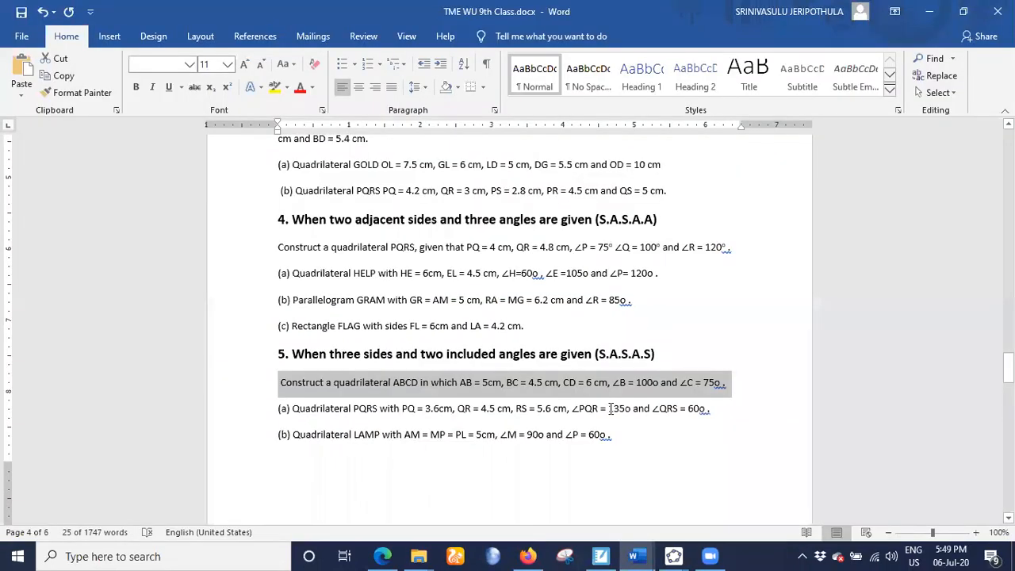
scroll(611, 409, down, 10)
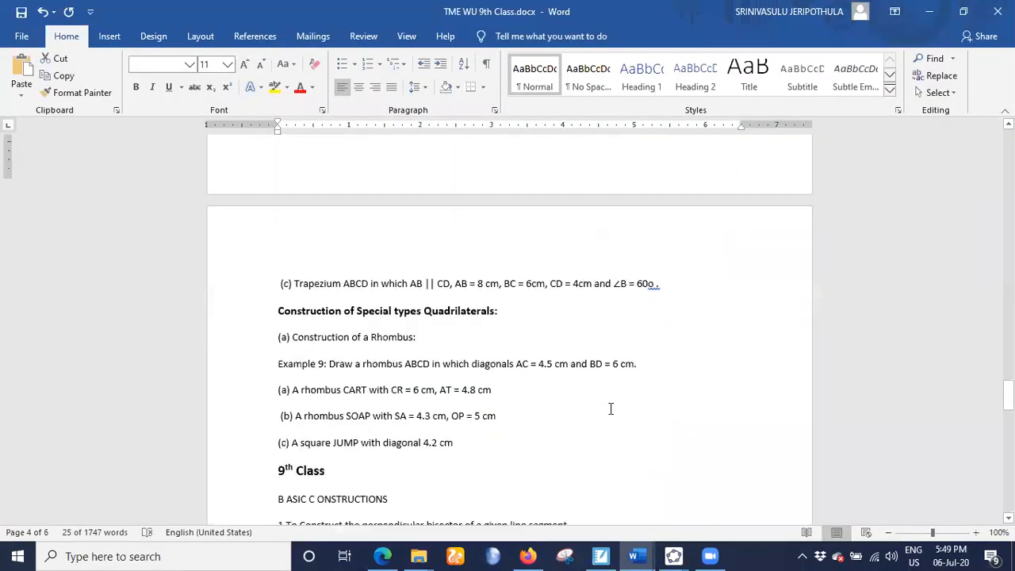
scroll(610, 407, down, 1)
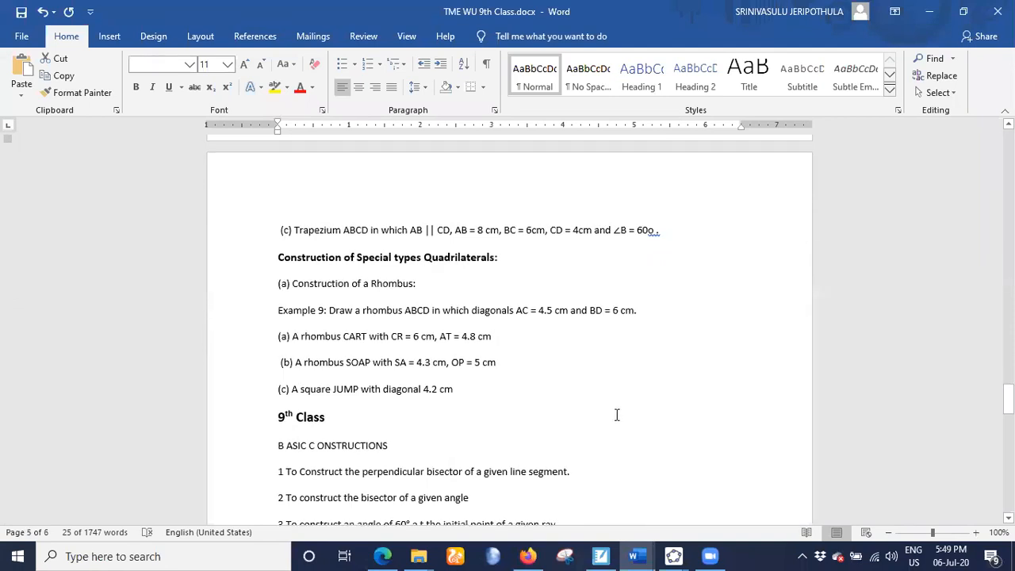
scroll(611, 407, up, 4)
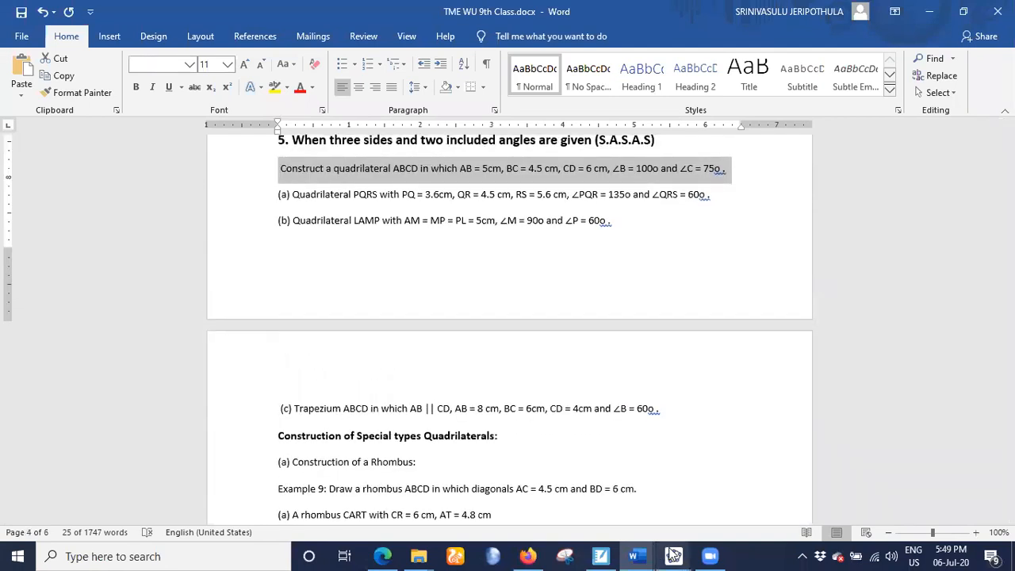
mouse_move(674, 555)
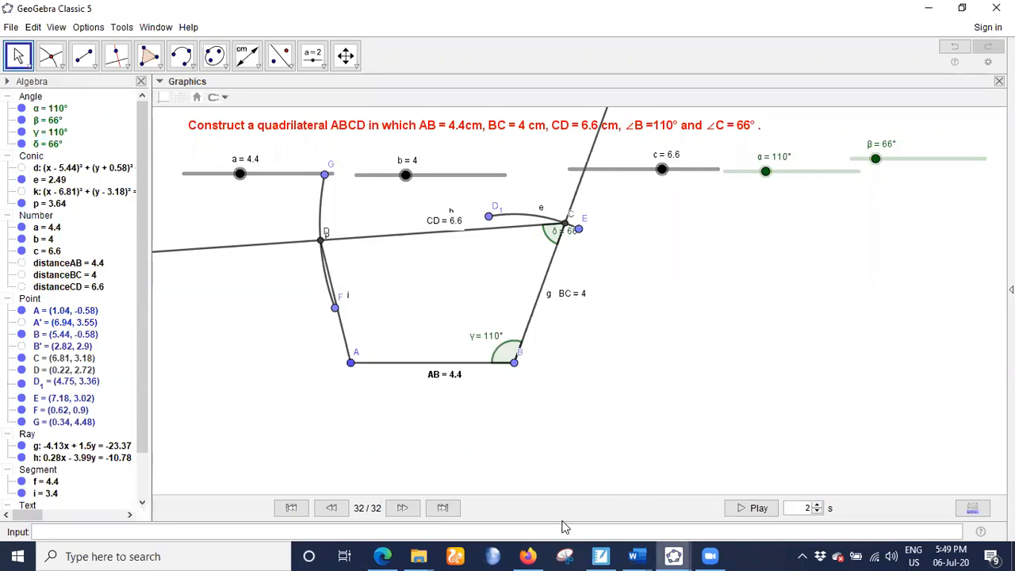
scroll(476, 287, up, 1)
scroll(475, 287, down, 2)
scroll(476, 287, down, 2)
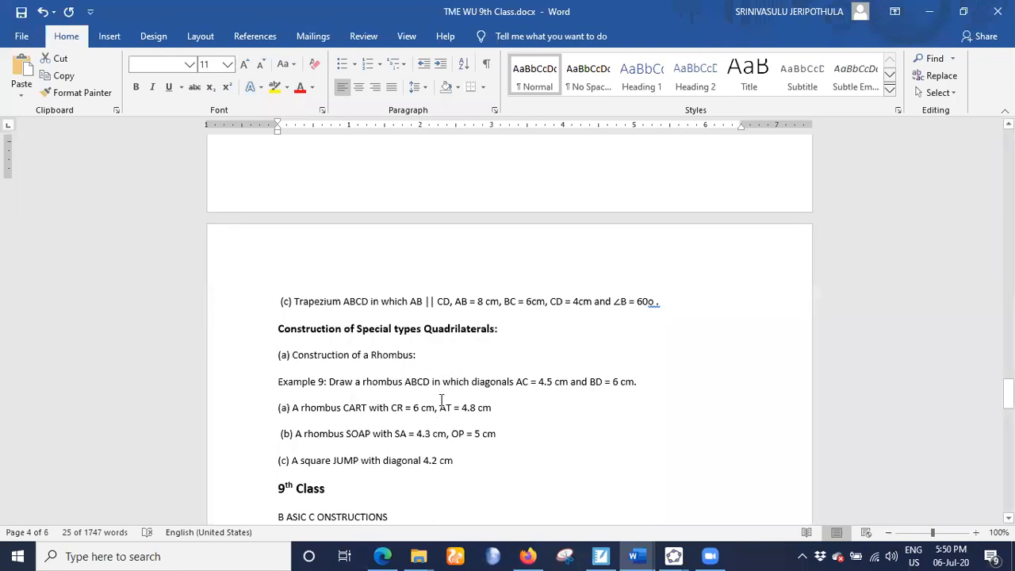
scroll(442, 399, down, 3)
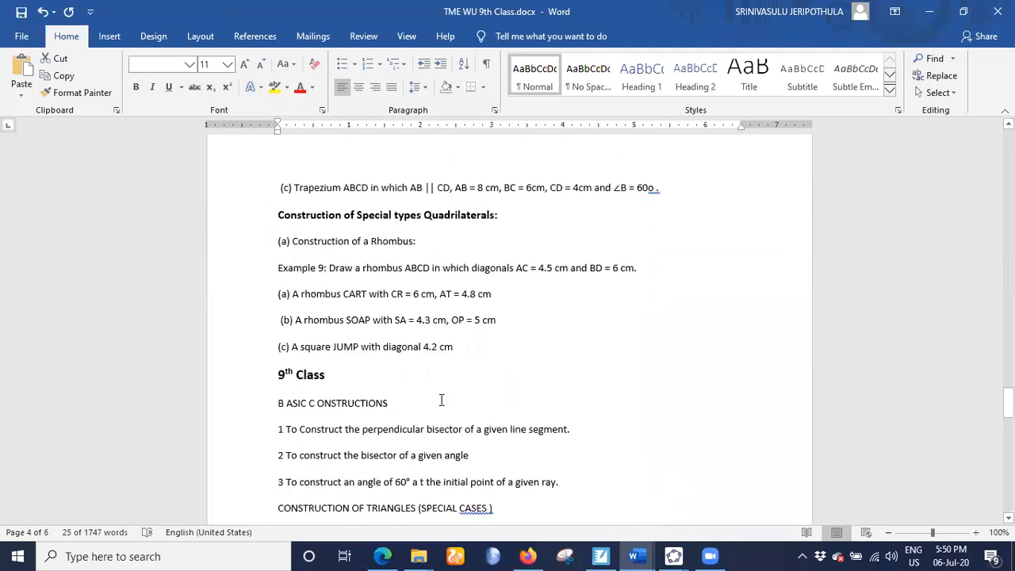
scroll(442, 400, up, 3)
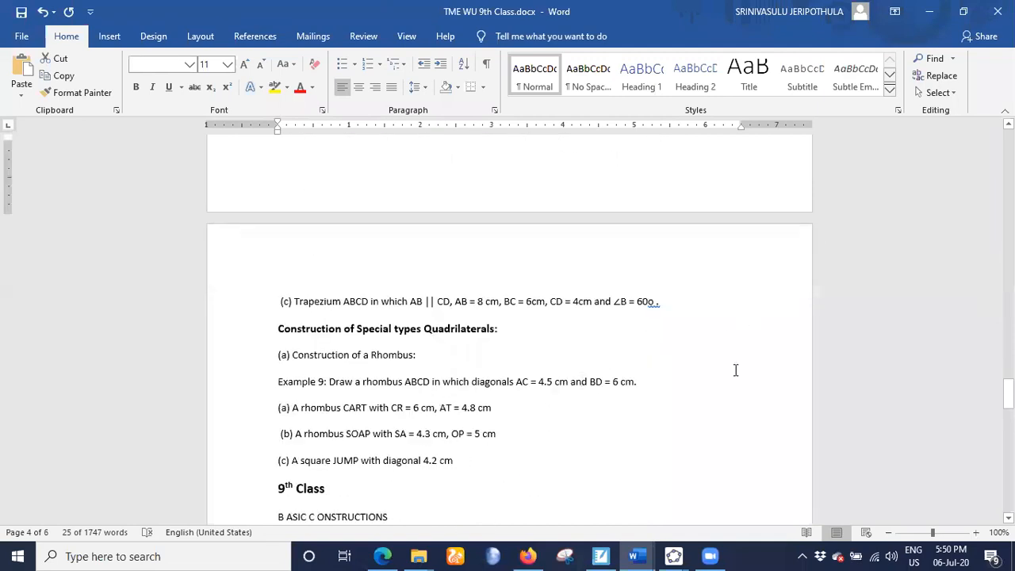
- Switch back to GeoGebra, bring up presentation Construction Parallelogram New.ggb and advance its construction to step 4
click(673, 555)
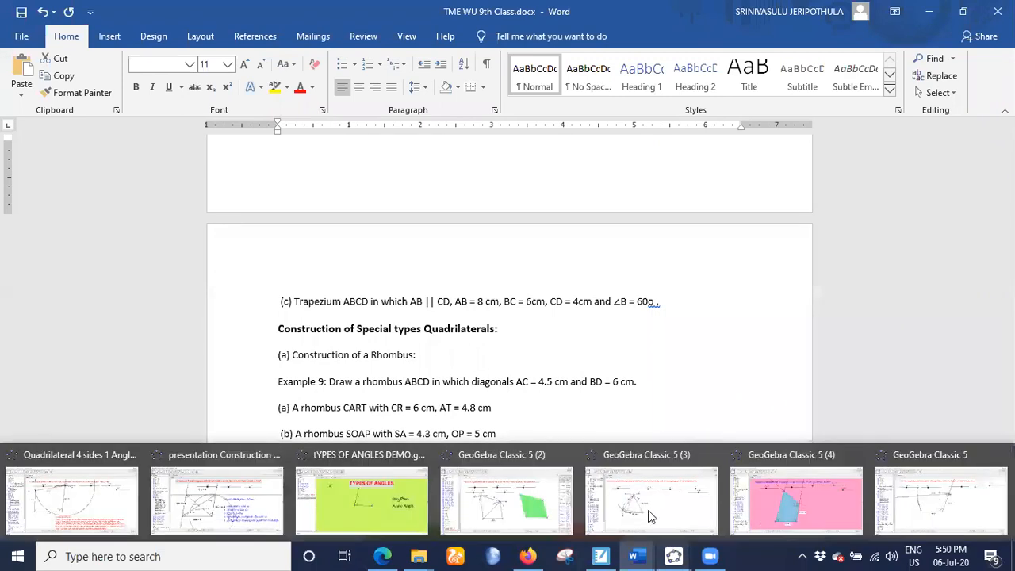
click(942, 501)
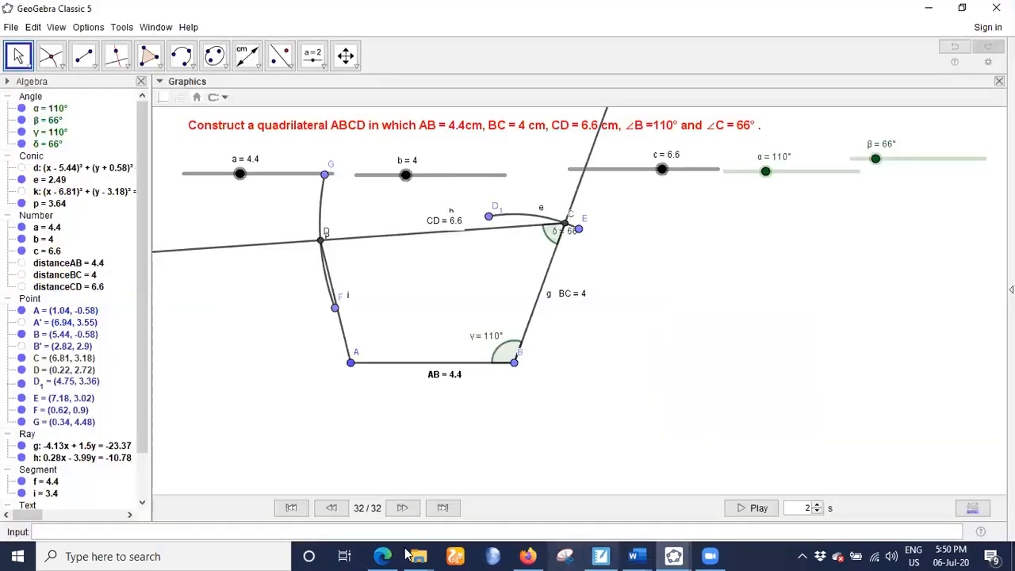
mouse_move(418, 555)
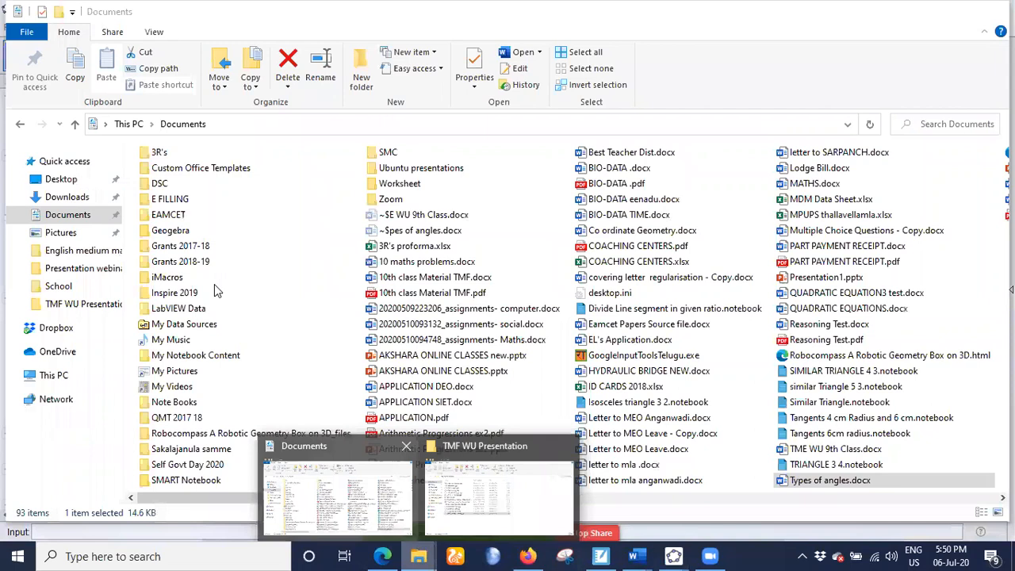
double_click(221, 282)
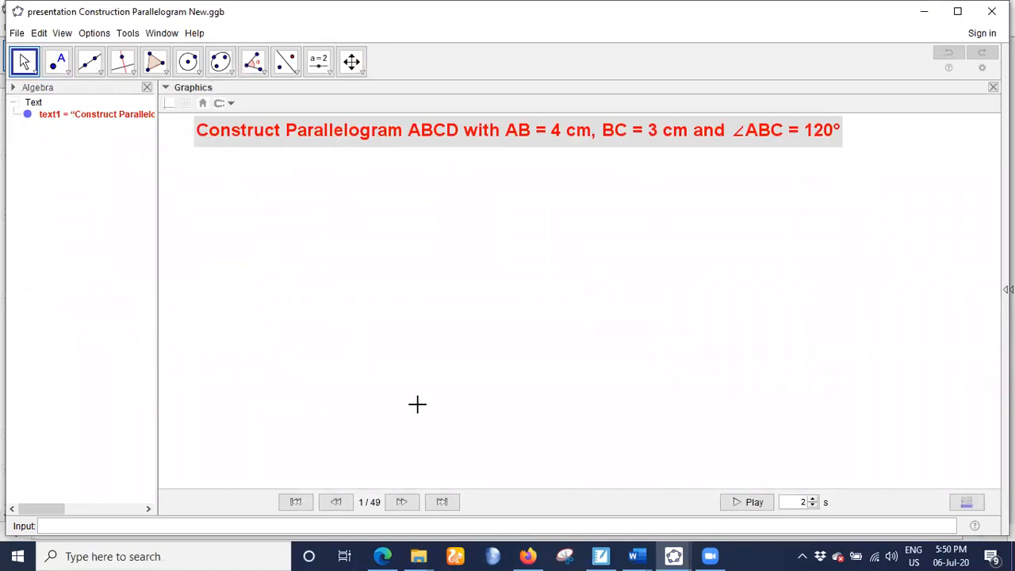
click(412, 508)
click(402, 502)
click(402, 502)
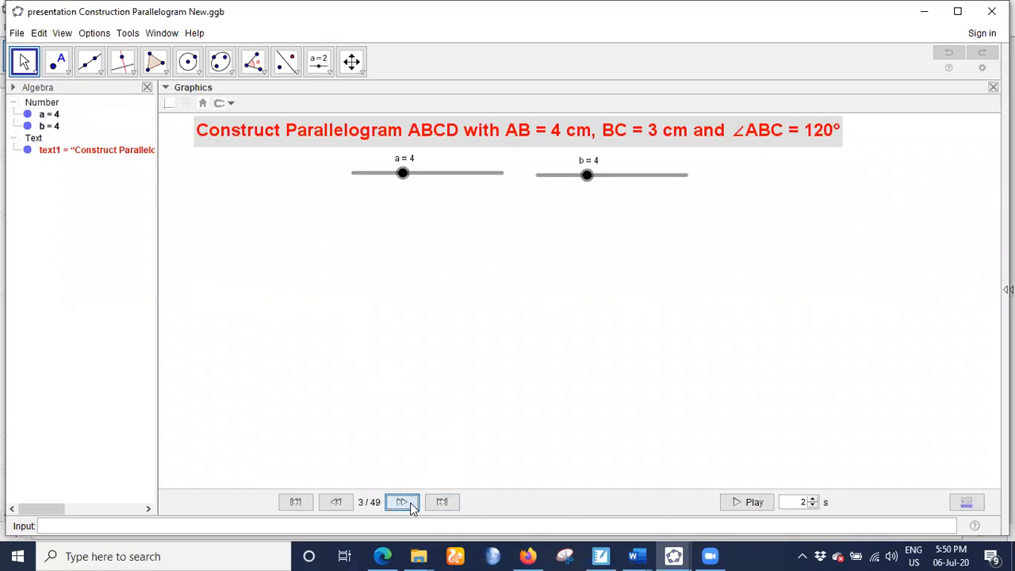
click(402, 502)
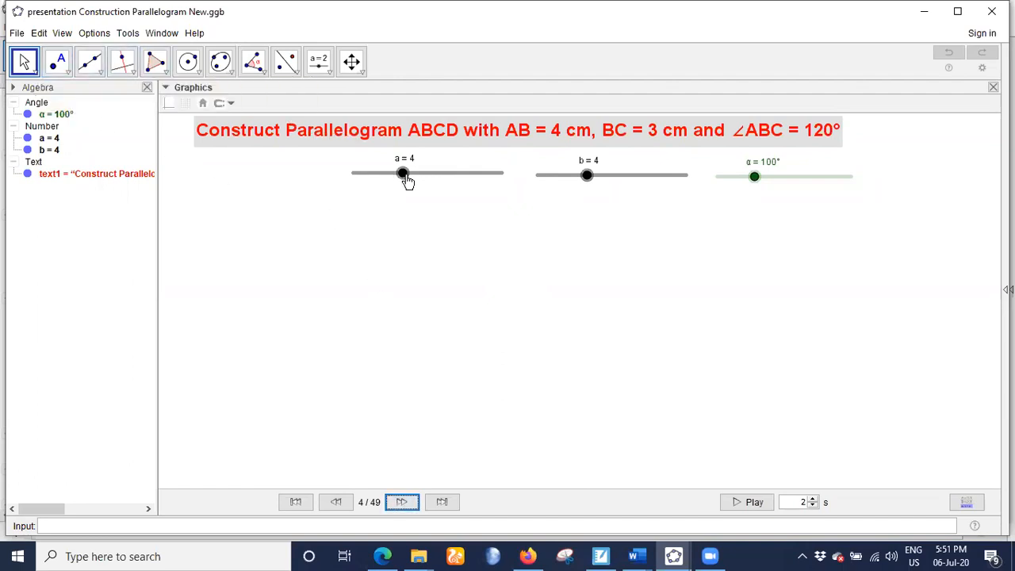
- Set slider b to 3 in the parallelogram construction to match the given BC length
click(585, 176)
drag(585, 176, 571, 175)
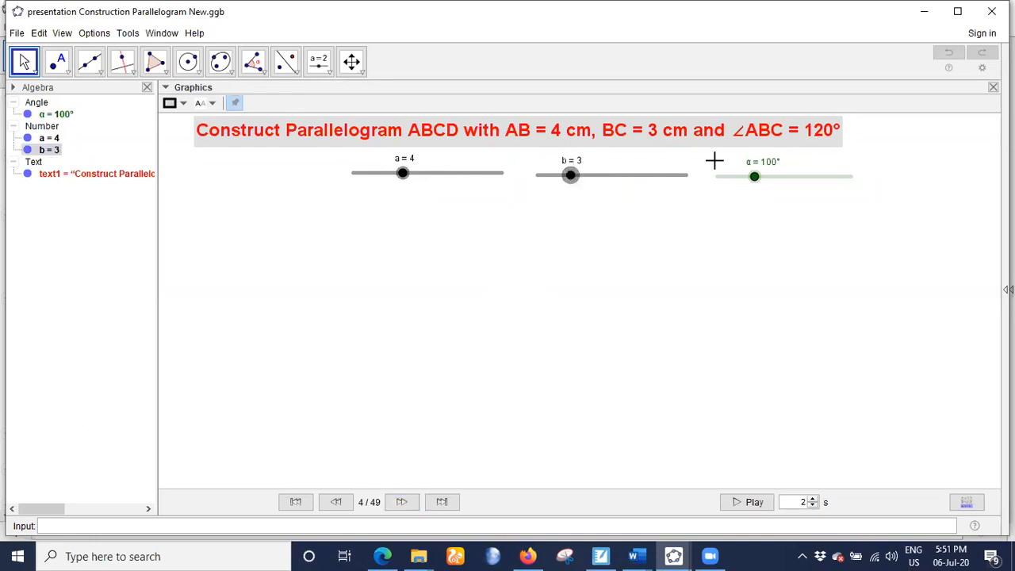
- Set slider α to 120° and advance the construction to step 12, through segment AB and the ray and angle at B
mouse_move(754, 177)
mouse_down()
mouse_move(773, 181)
mouse_move(759, 176)
mouse_up()
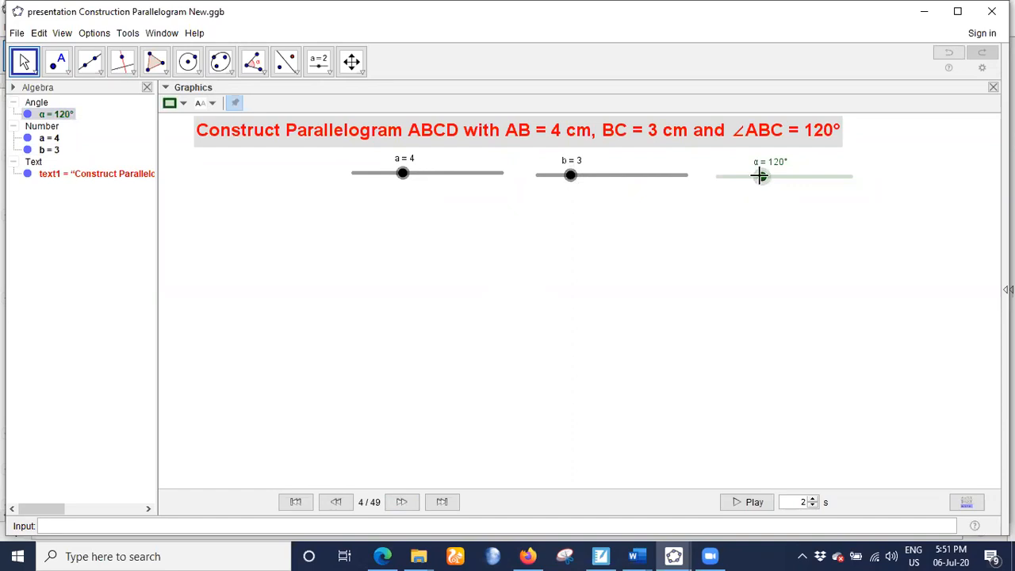
click(404, 503)
click(406, 504)
click(406, 504)
click(406, 504)
click(407, 504)
click(407, 504)
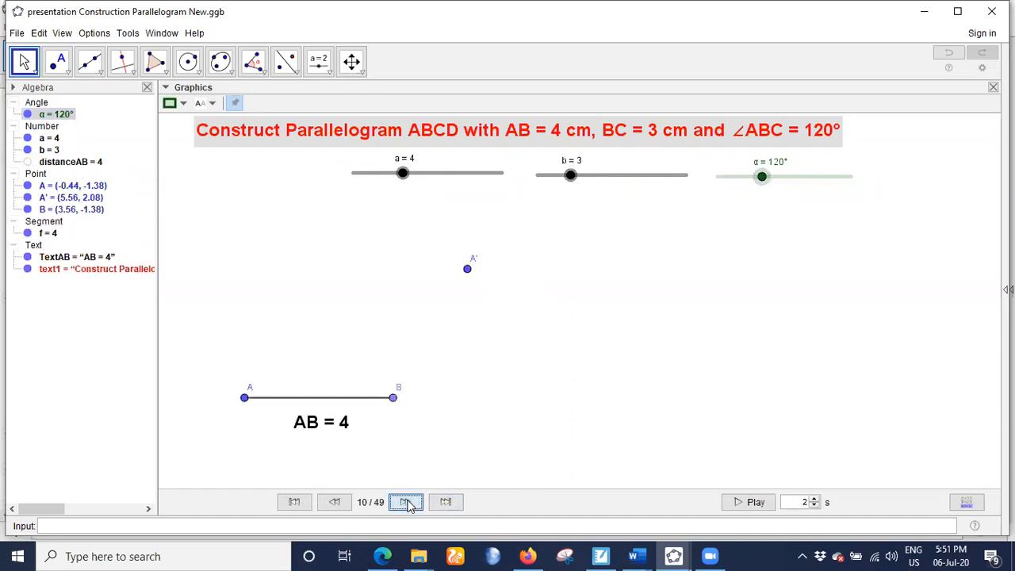
click(408, 504)
click(407, 504)
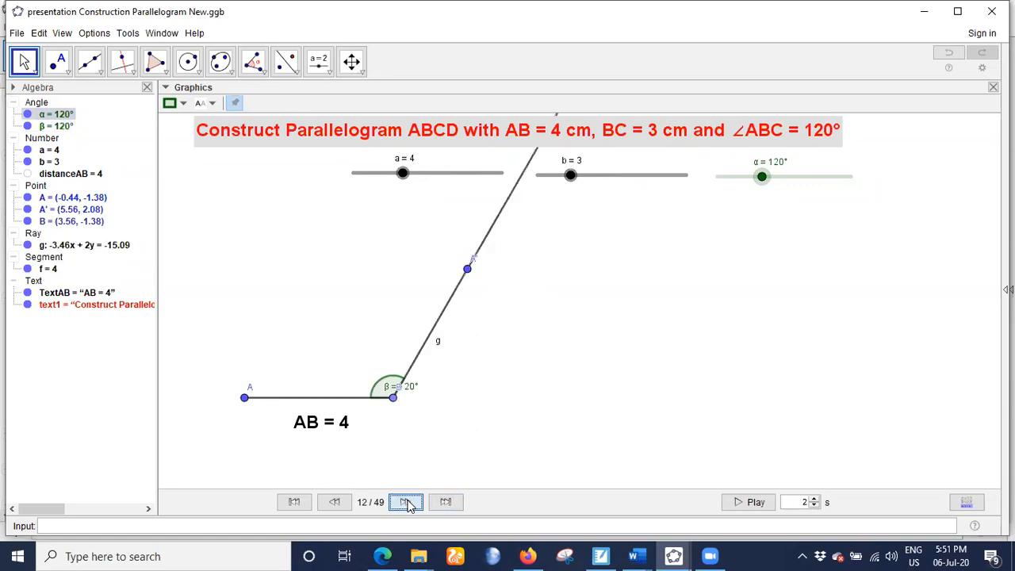
- Advance the construction to step 18, through the circle centred at B, point C, segments BC and AC, and the BC length label
click(408, 504)
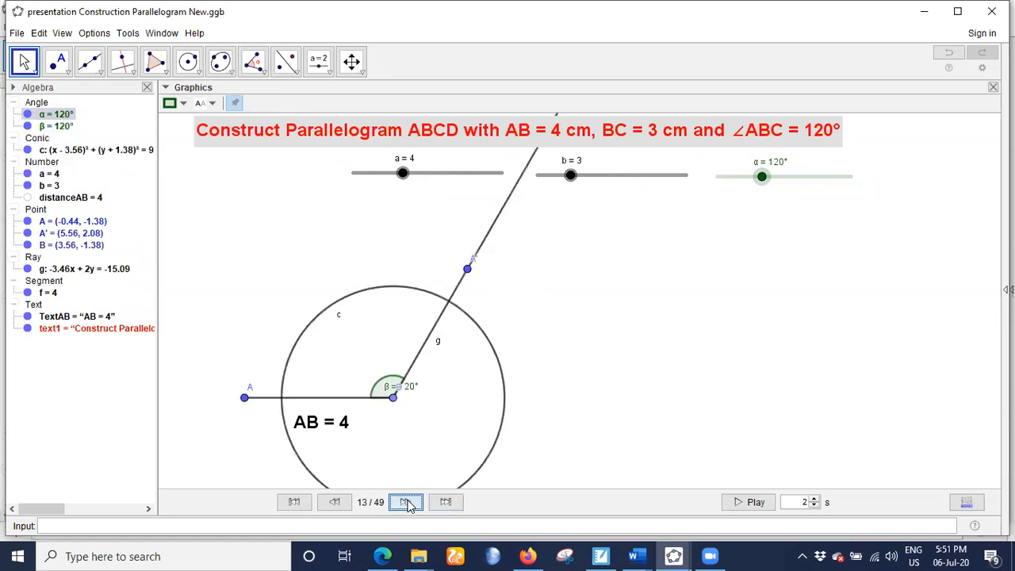
click(407, 504)
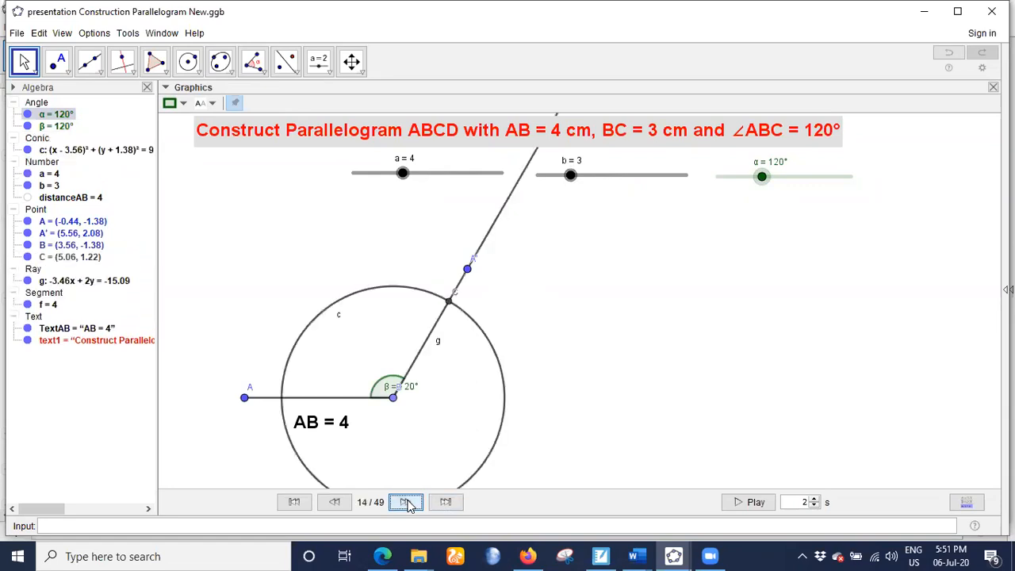
click(407, 504)
click(408, 505)
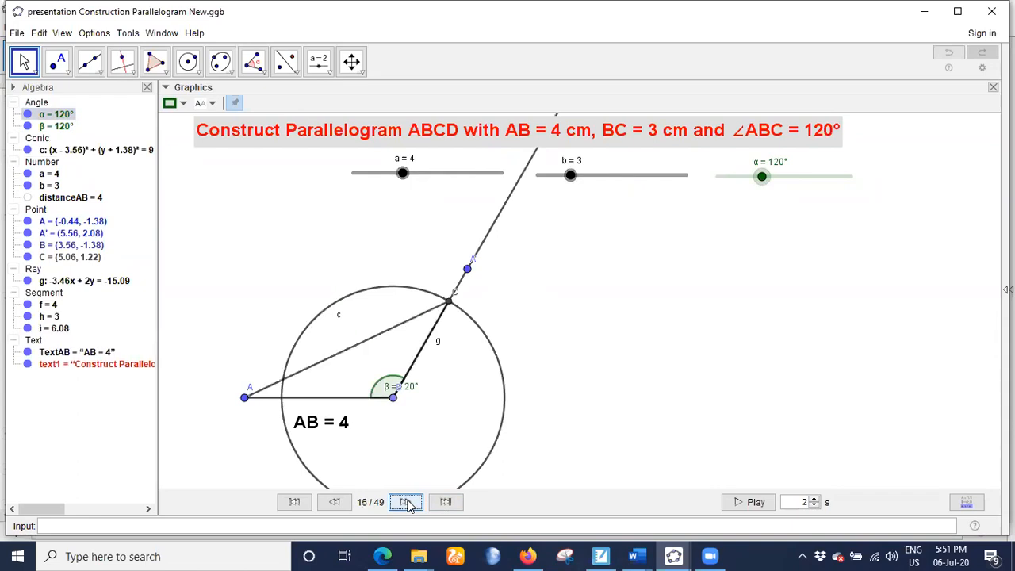
click(408, 505)
click(407, 504)
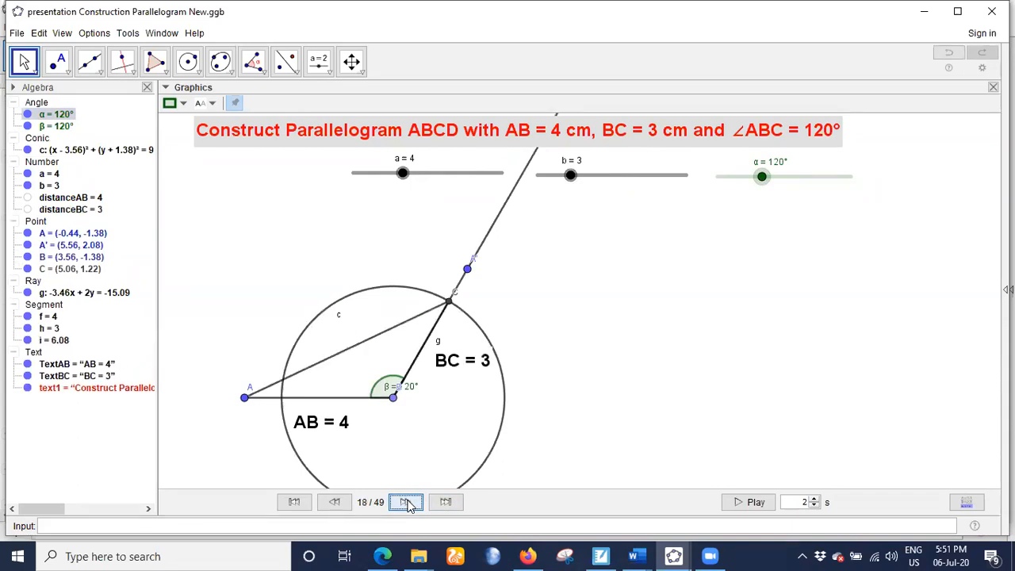
- Advance the construction to step 23, through the parallel lines at A and C, their intersection D, and sides CD and DA
click(408, 504)
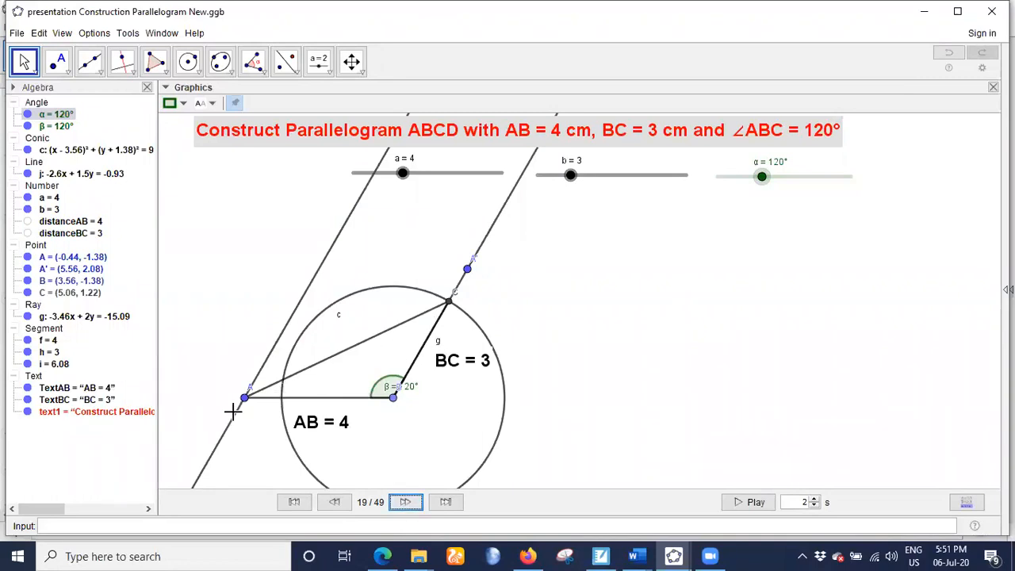
click(406, 505)
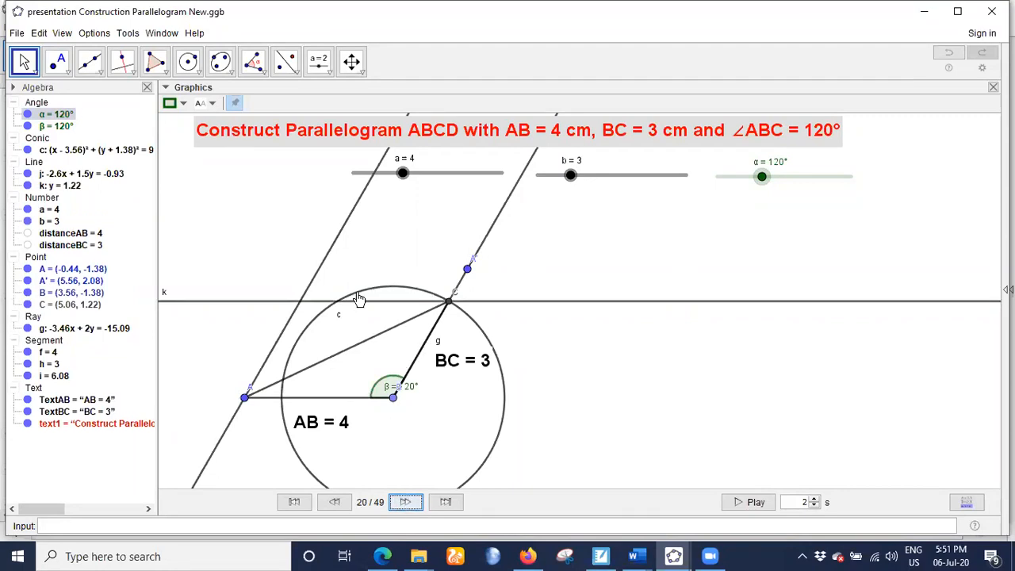
click(405, 504)
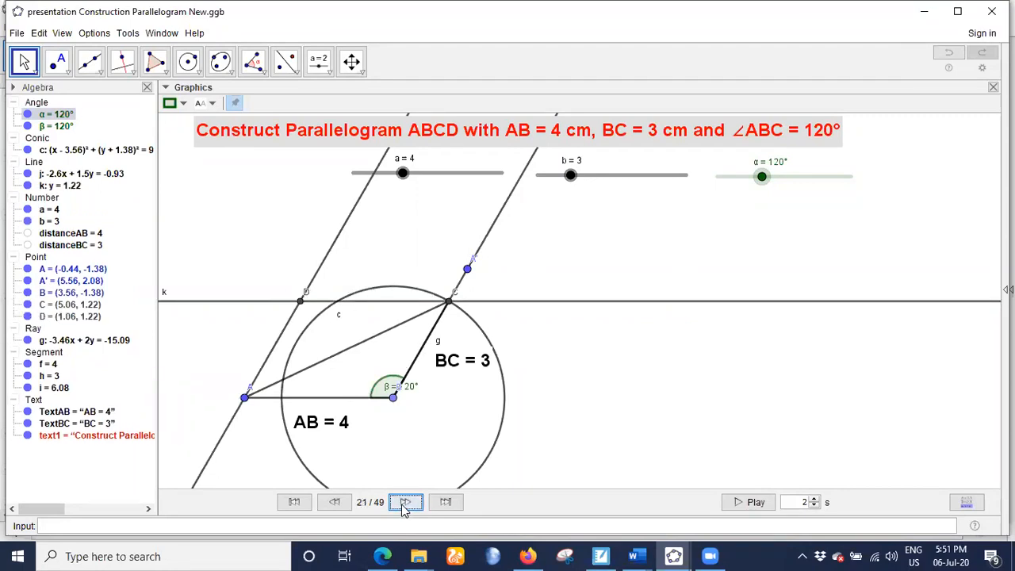
click(405, 504)
click(405, 504)
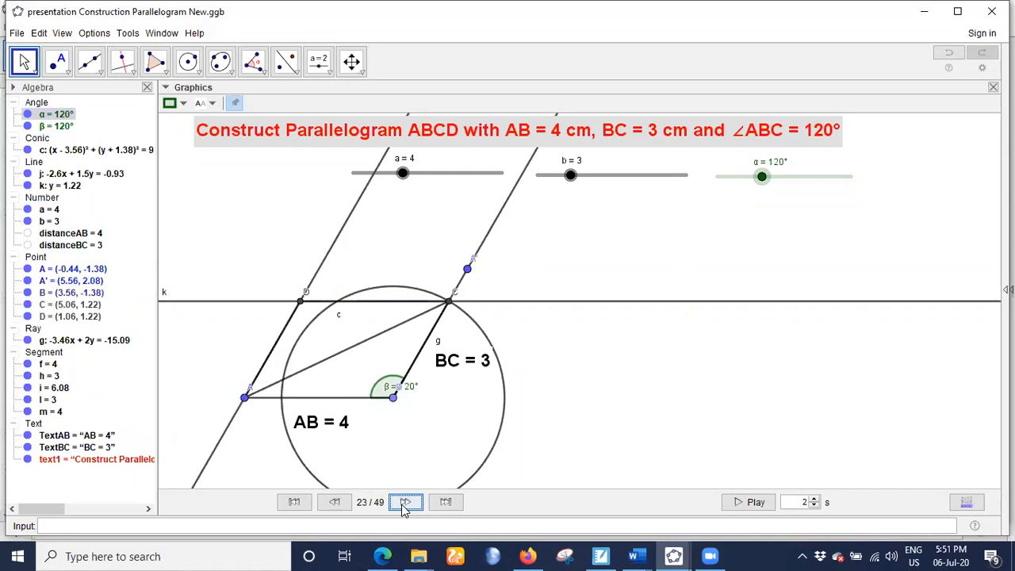
- Advance the construction to step 30, through the CD and DA length labels and the angles at A, D and C
click(405, 505)
click(405, 504)
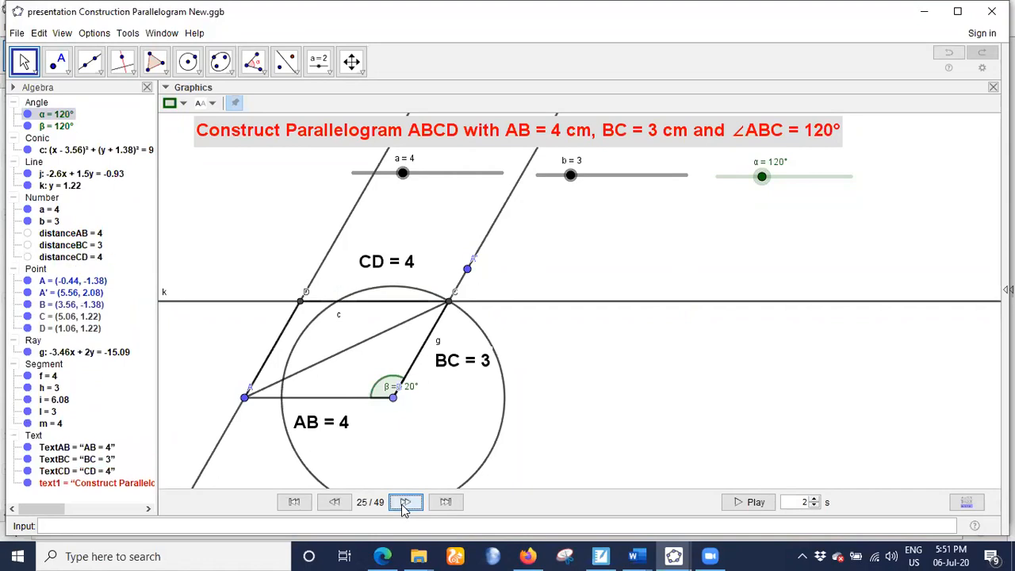
click(405, 504)
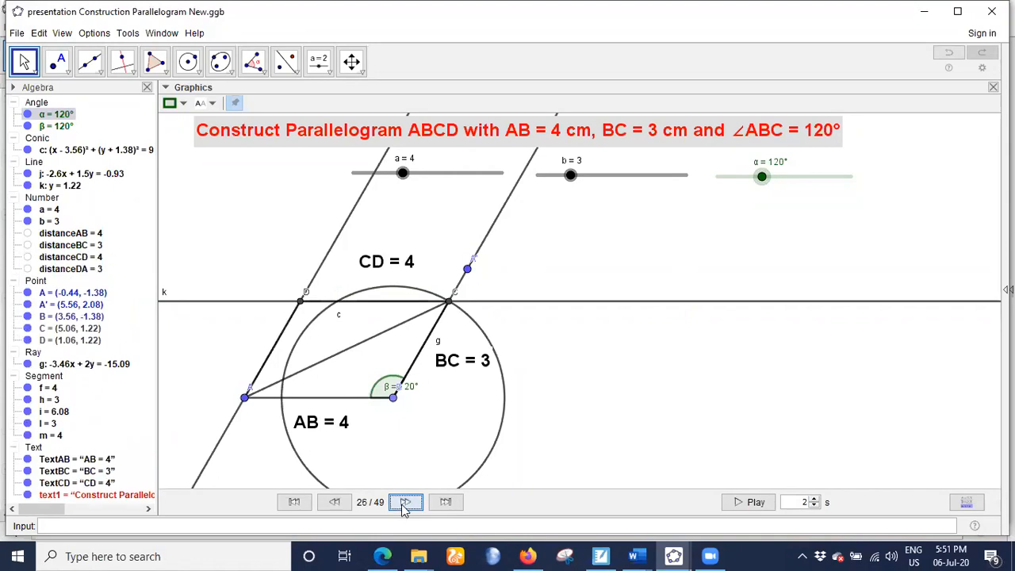
click(405, 505)
click(406, 505)
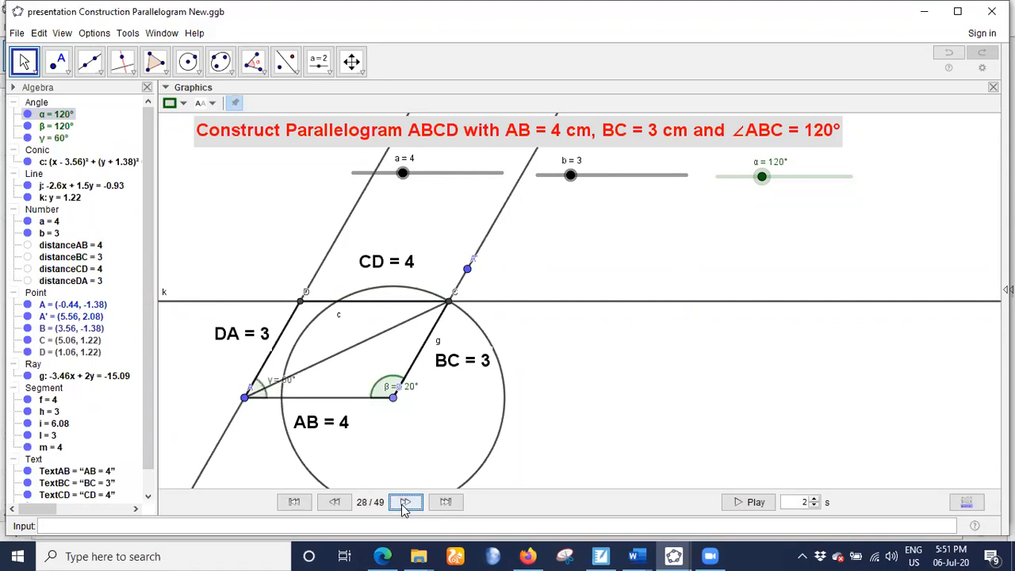
click(406, 504)
click(405, 504)
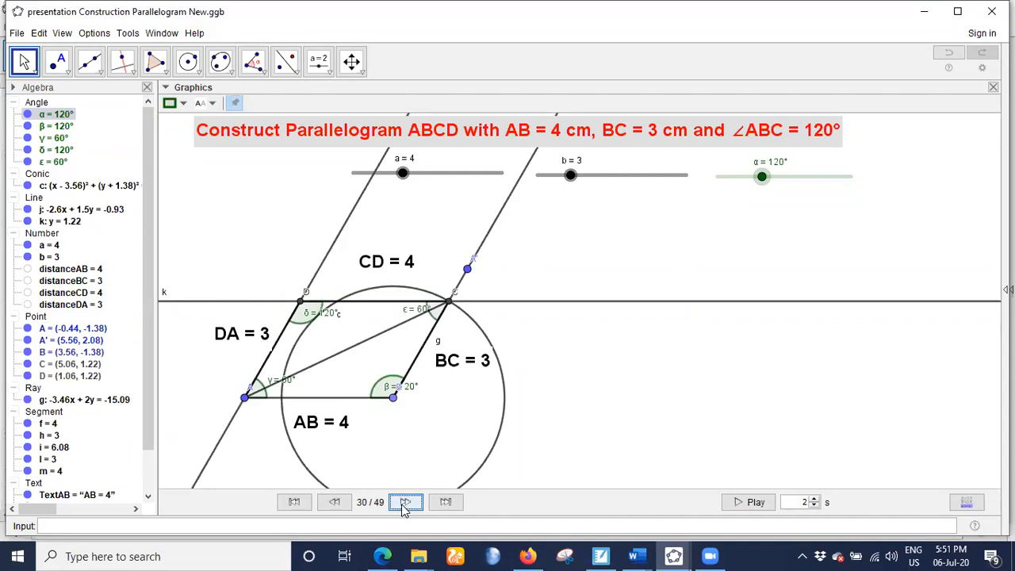
- Play the construction through diagonal BD and the AC and BD length labels, stopping at step 35
click(405, 505)
click(405, 504)
click(405, 504)
click(406, 504)
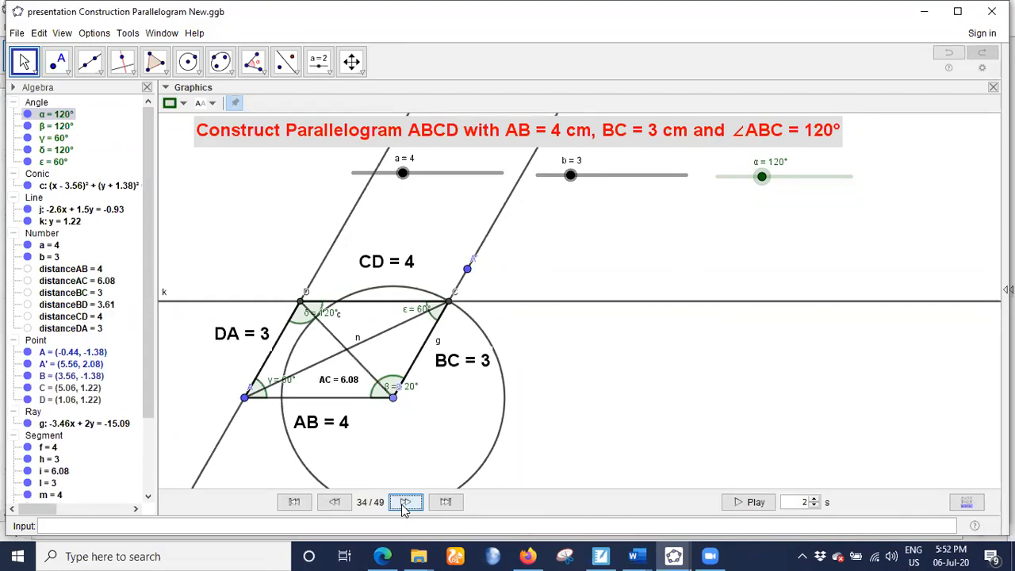
click(405, 505)
click(403, 505)
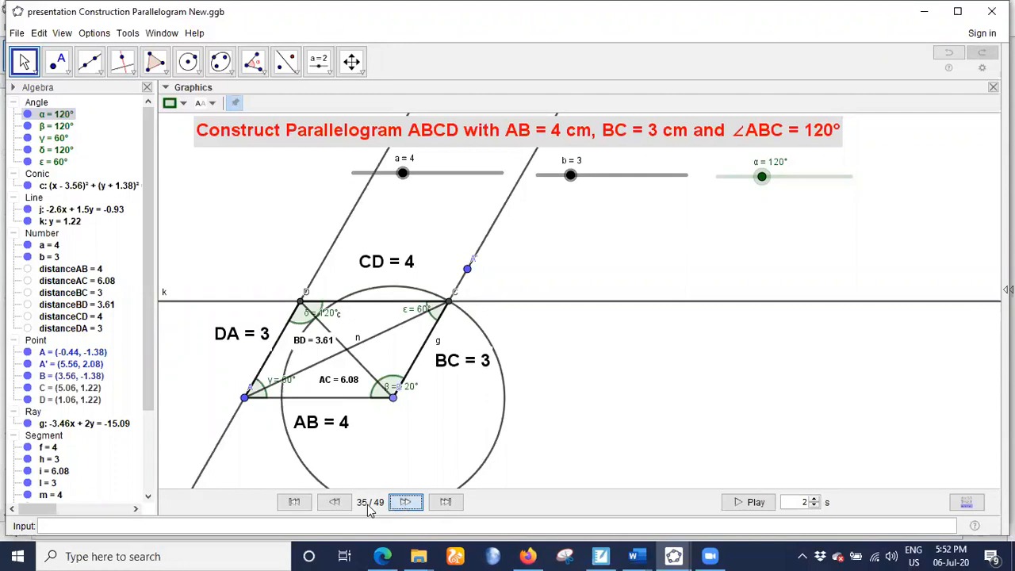
click(333, 503)
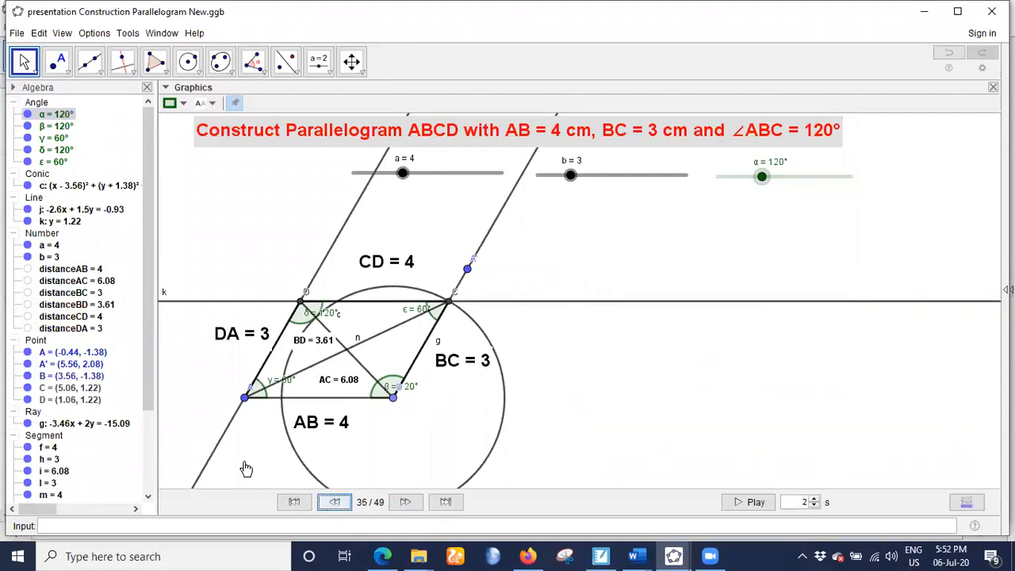
- Hide circle c and advance the construction to step 36, the list of parallelogram properties
click(27, 186)
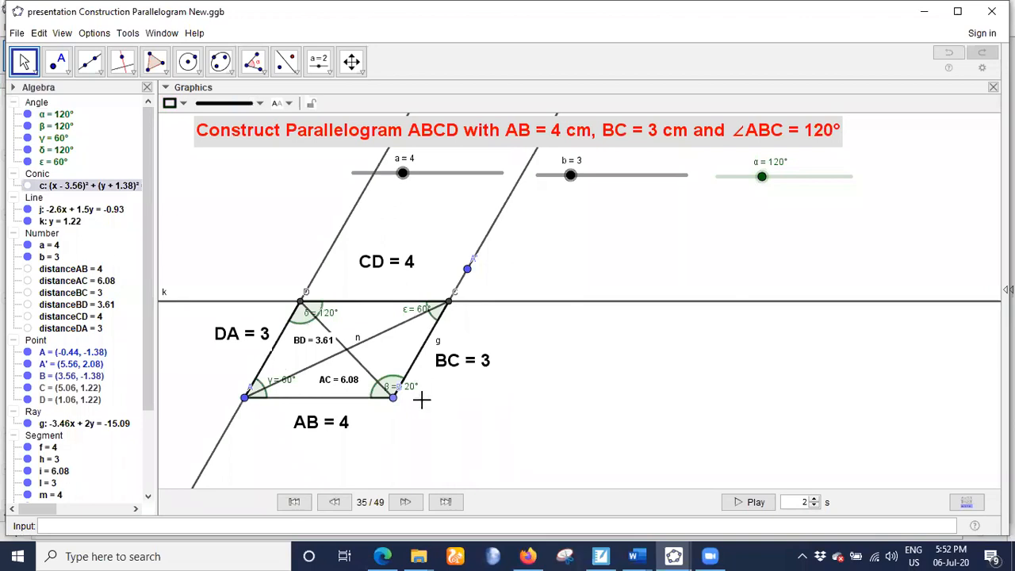
click(403, 504)
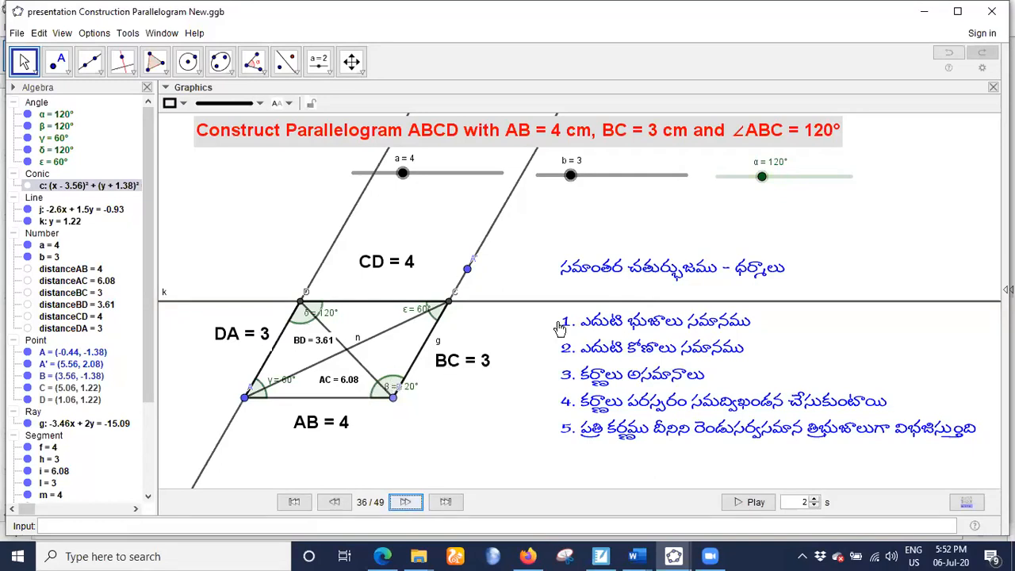
- Set slider α to 90° to form a rectangle and advance the construction to its final step, 49
drag(763, 185, 752, 186)
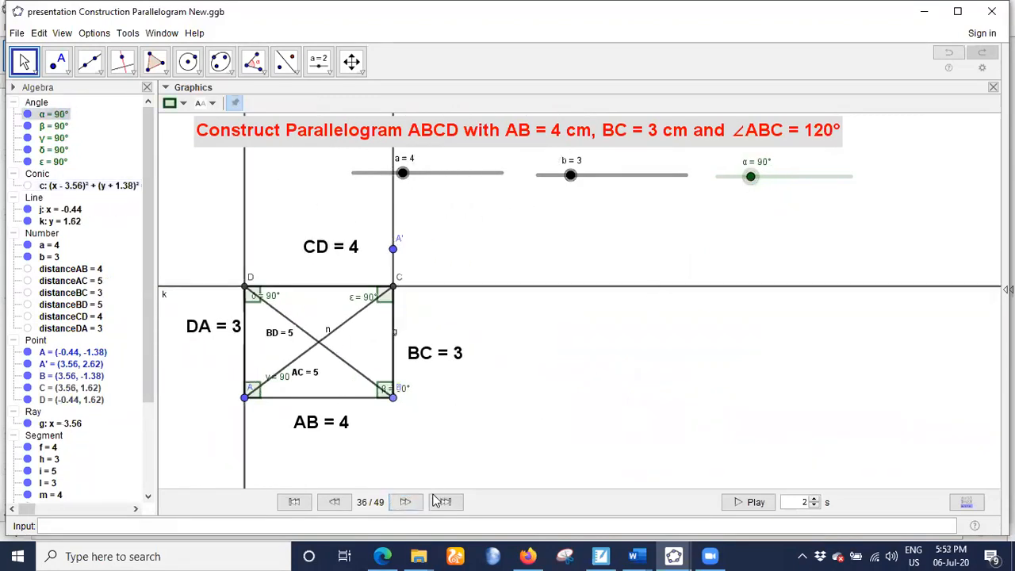
click(405, 502)
click(403, 502)
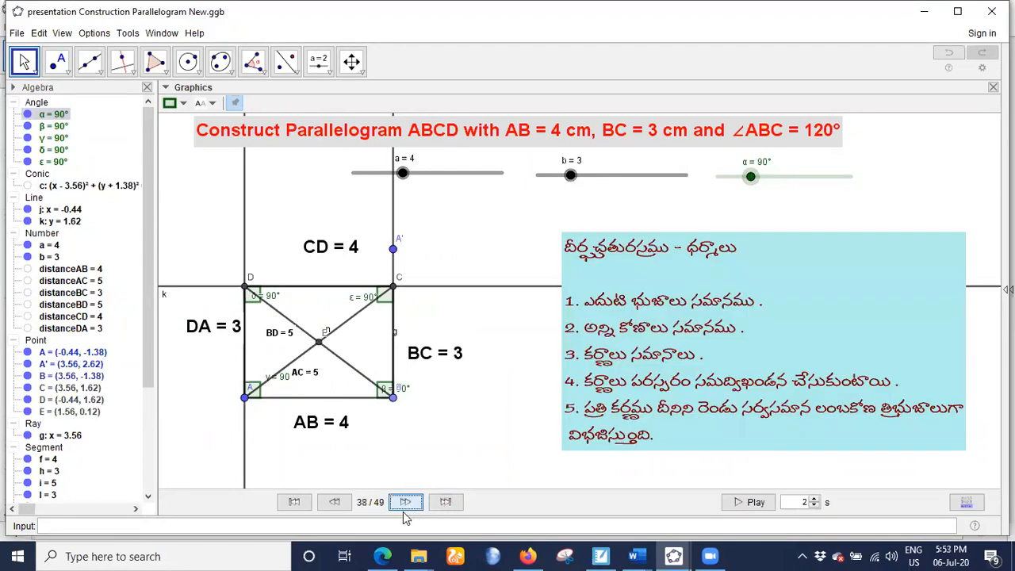
click(446, 502)
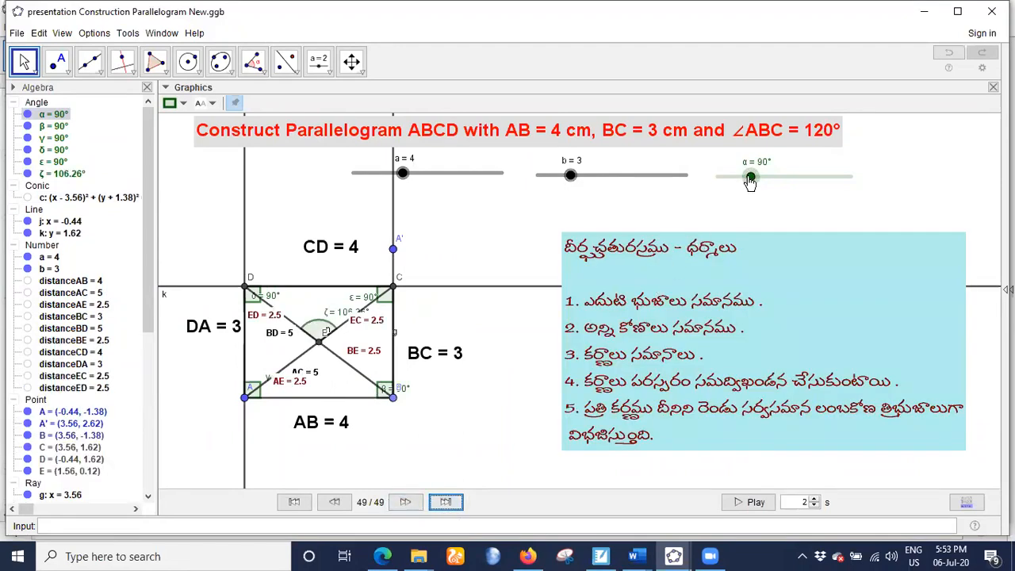
mouse_move(750, 178)
mouse_down()
mouse_move(759, 184)
mouse_move(750, 177)
mouse_up()
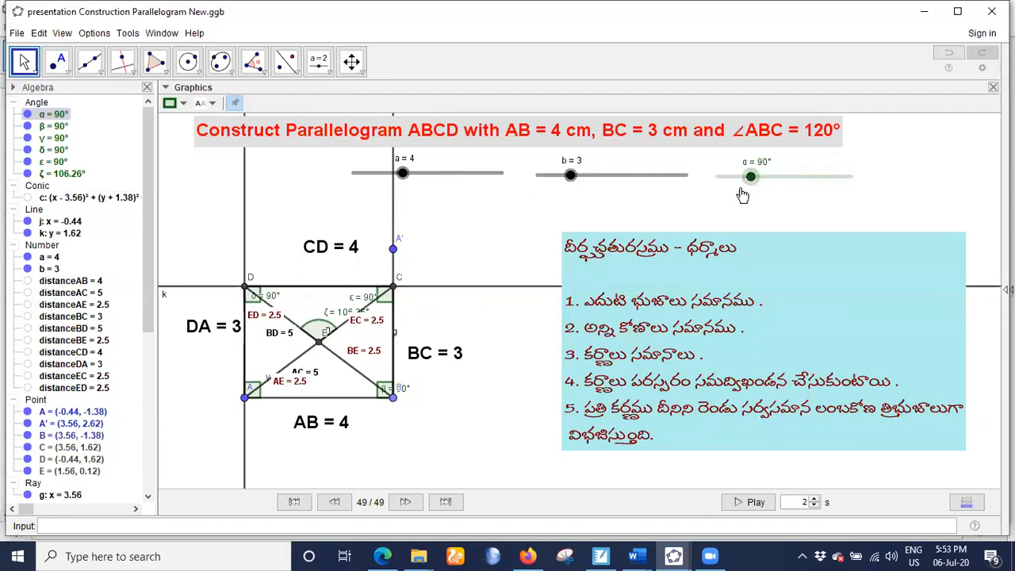
- Set slider α to 120° and slider b to 4 to turn the figure into a rhombus
drag(751, 181, 755, 177)
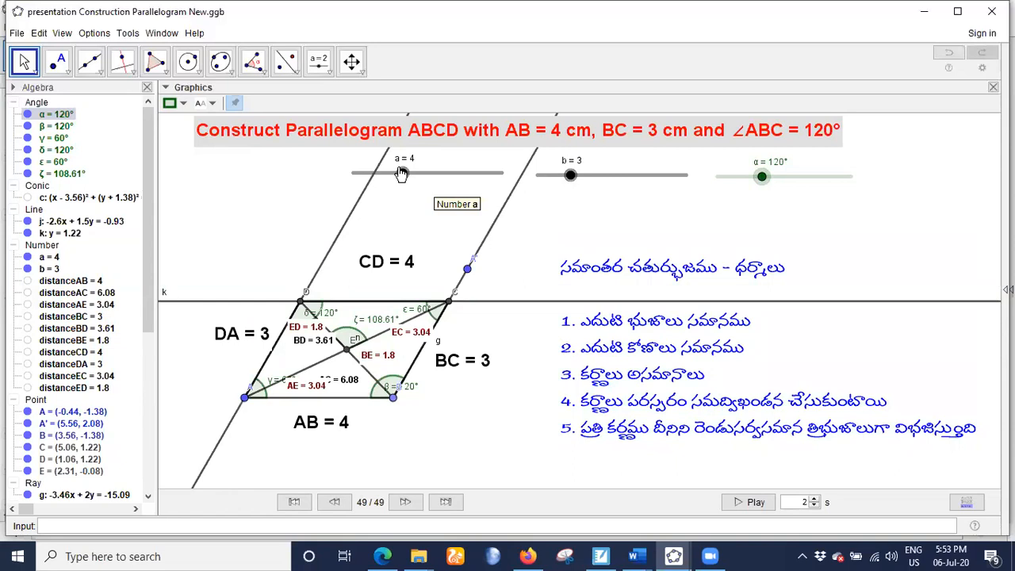
drag(567, 181, 579, 179)
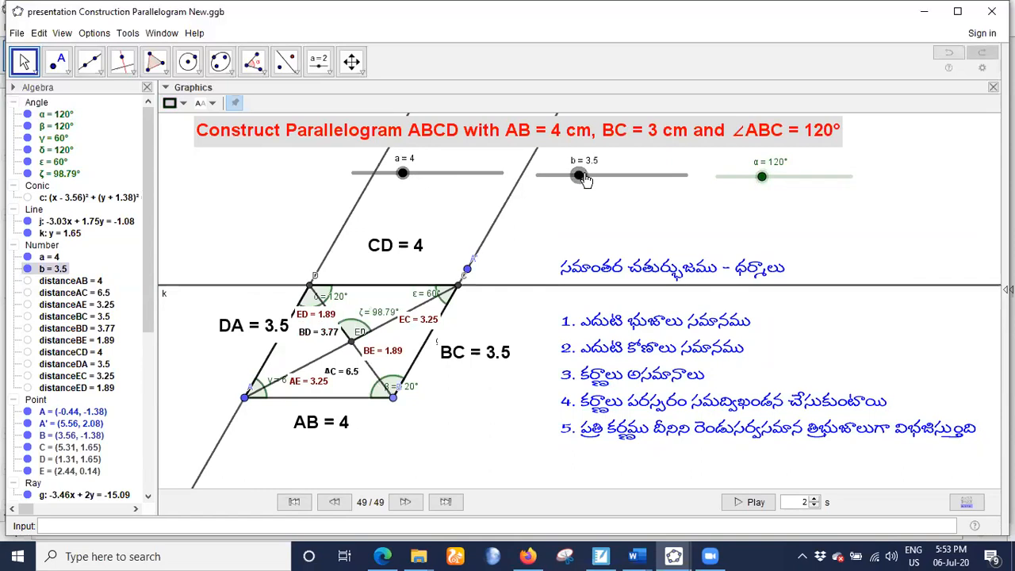
key(Right)
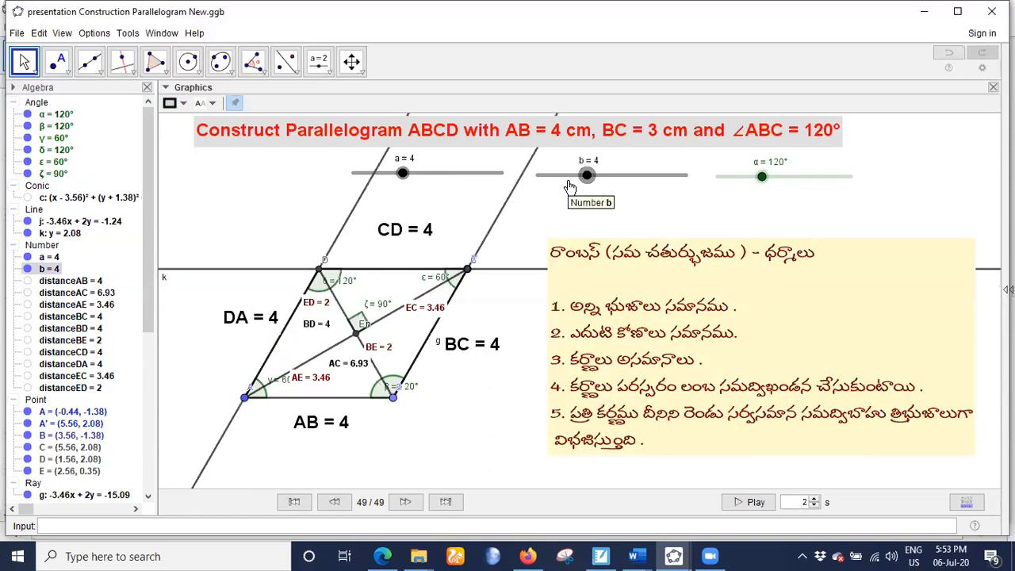
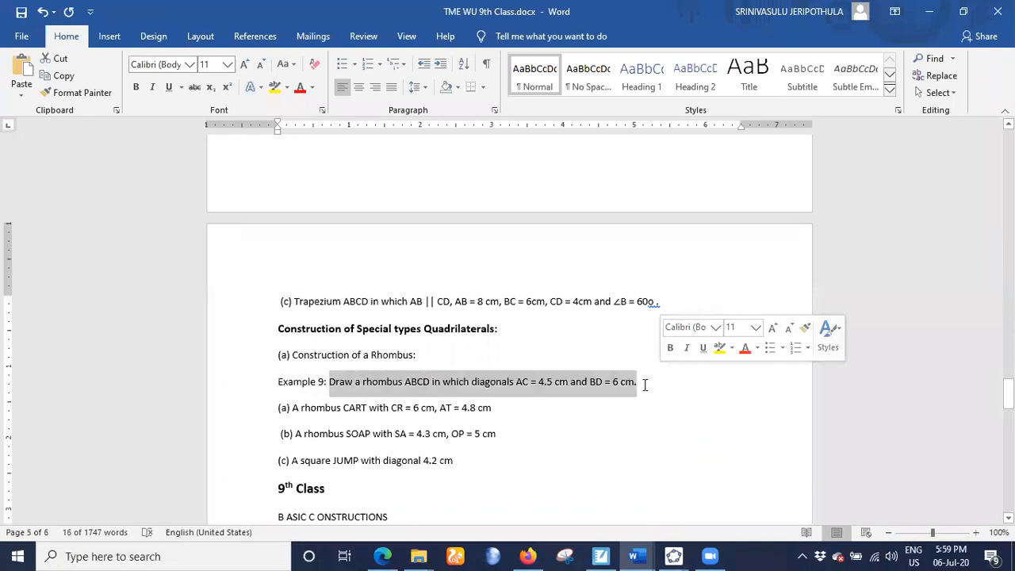
- Switch to the blank GeoGebra window and insert the copied rhombus problem text near the top of the drawing area
click(673, 556)
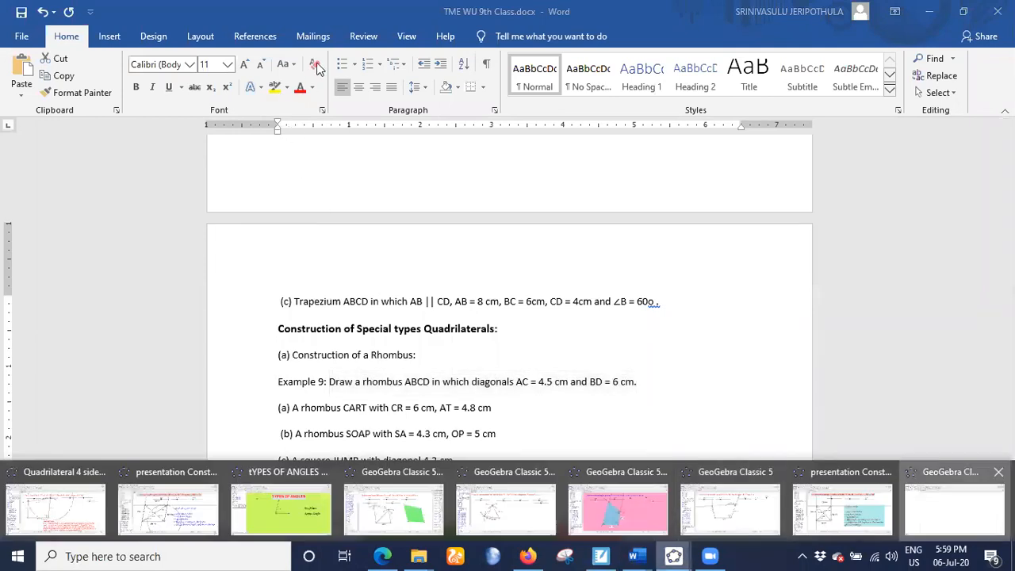
click(956, 508)
click(312, 55)
click(341, 119)
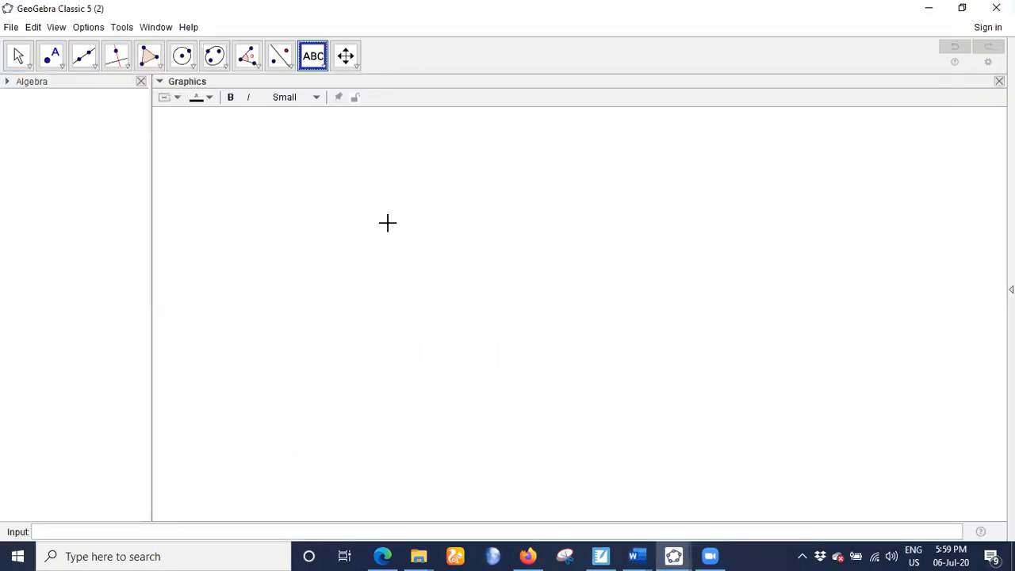
click(386, 221)
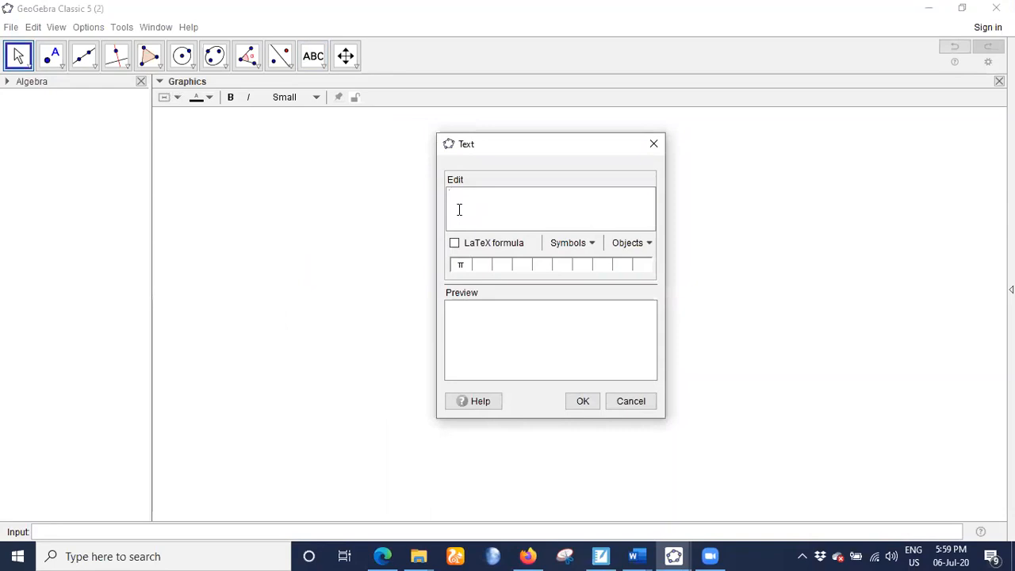
text(Draw a rhombus ABCD in which diagonals AC = 4.5 cm and BD = 6 cm.)
click(583, 400)
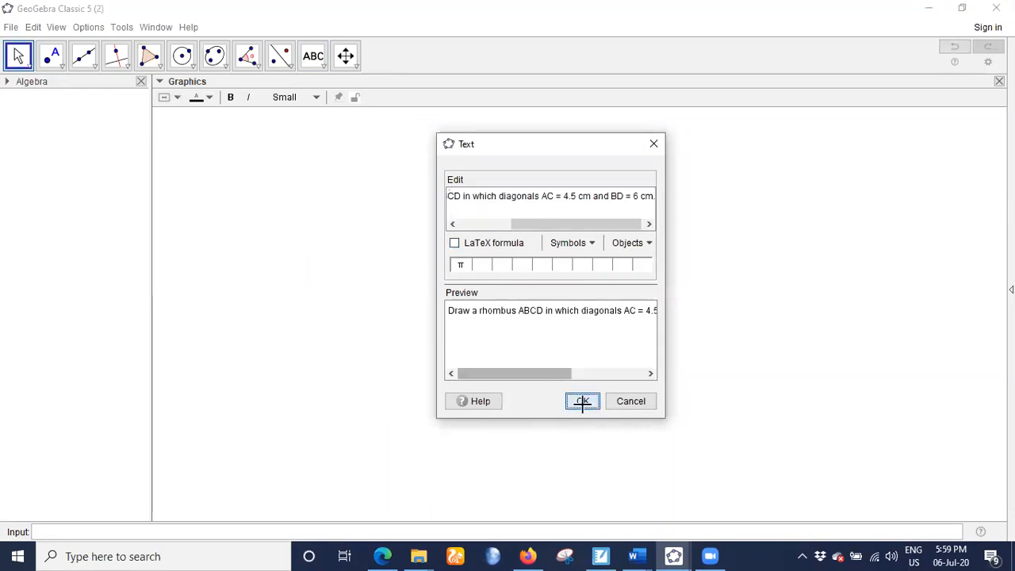
drag(488, 215, 325, 162)
- Try to make the rhombus problem text bold and large
click(231, 97)
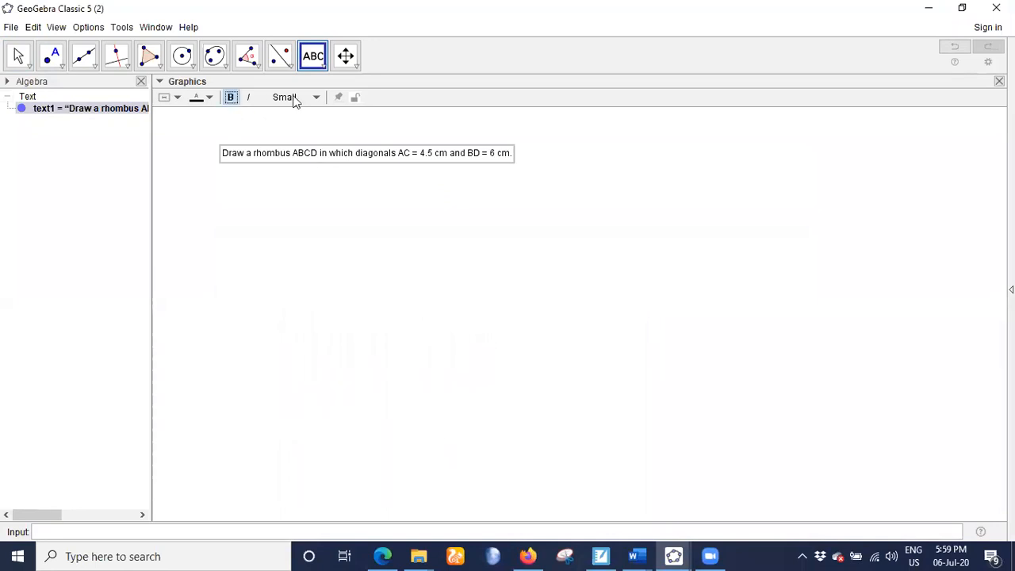
click(316, 99)
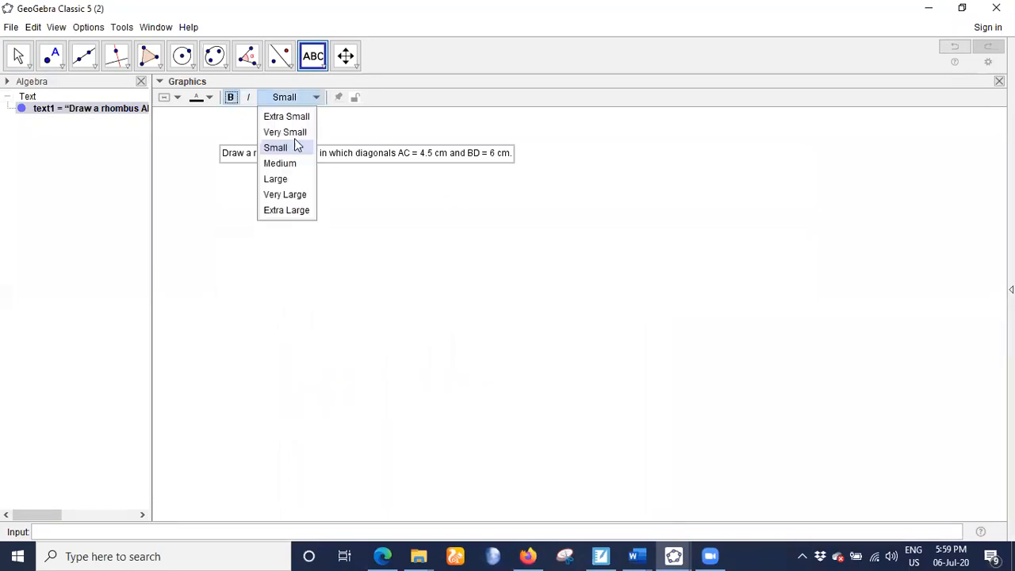
click(276, 179)
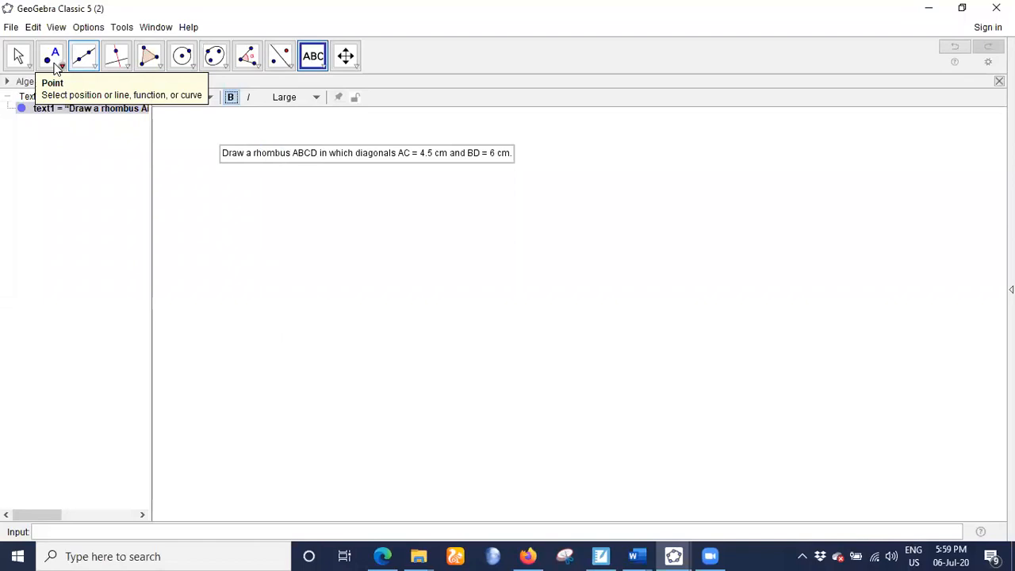
- Format the selected problem text as bold, Large and crimson, and move it to the upper-left corner of the drawing area
click(18, 57)
click(328, 155)
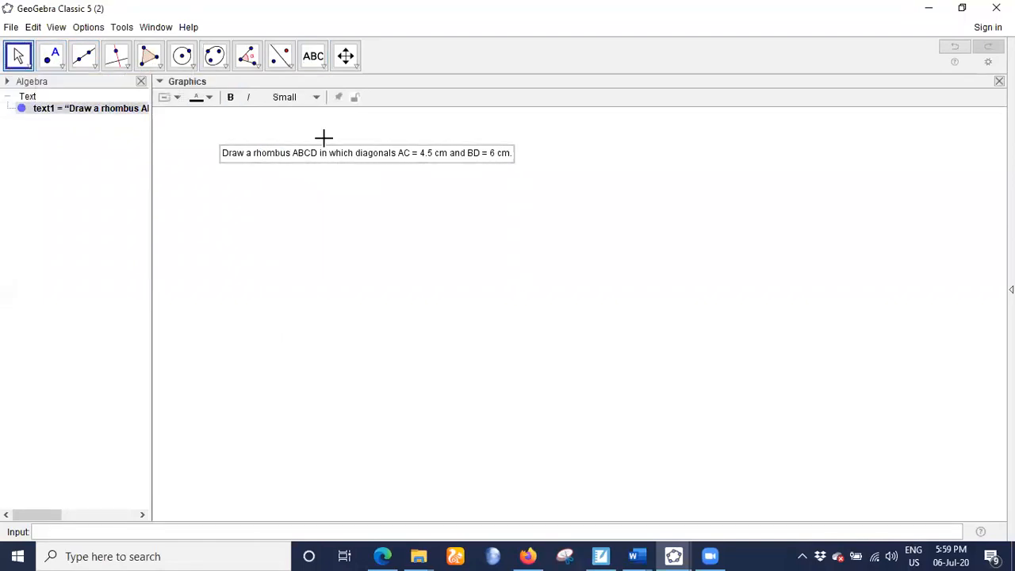
click(230, 96)
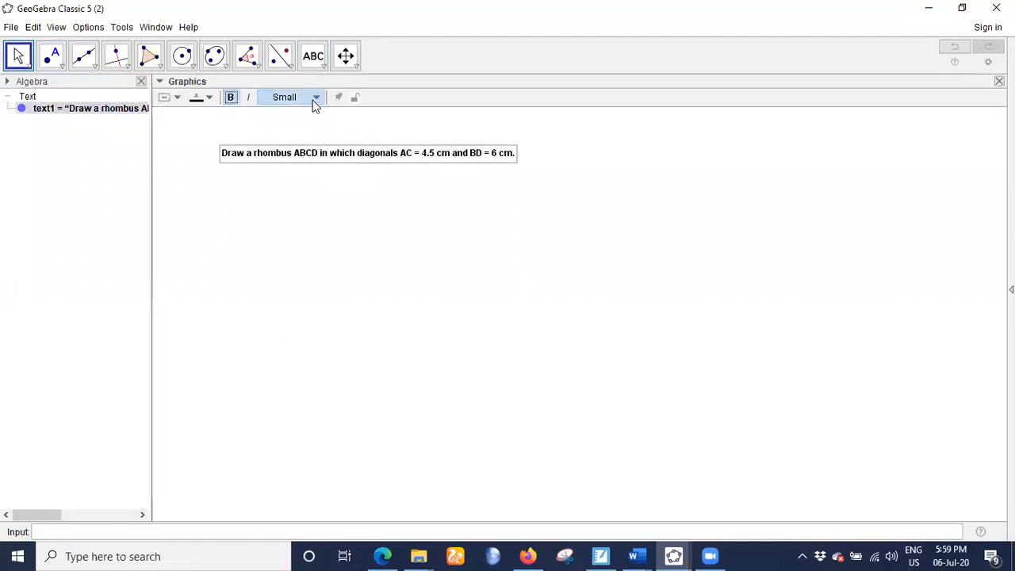
click(312, 102)
click(279, 177)
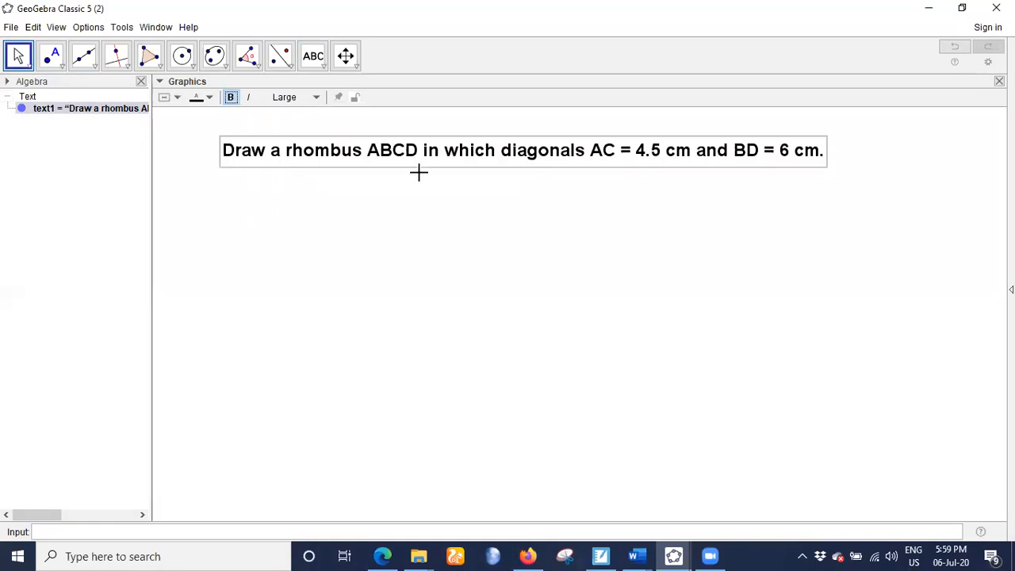
drag(398, 149, 365, 145)
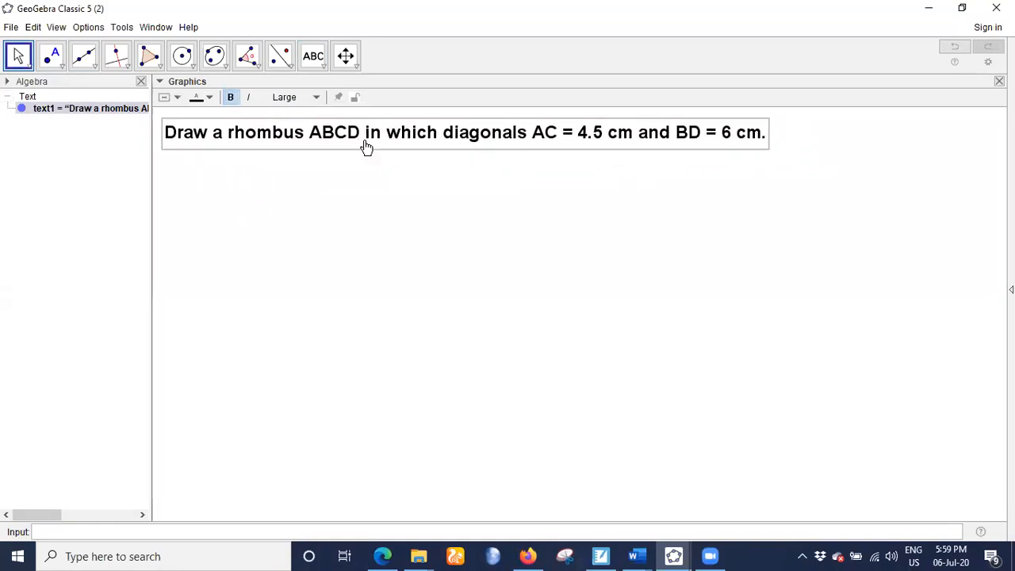
click(210, 99)
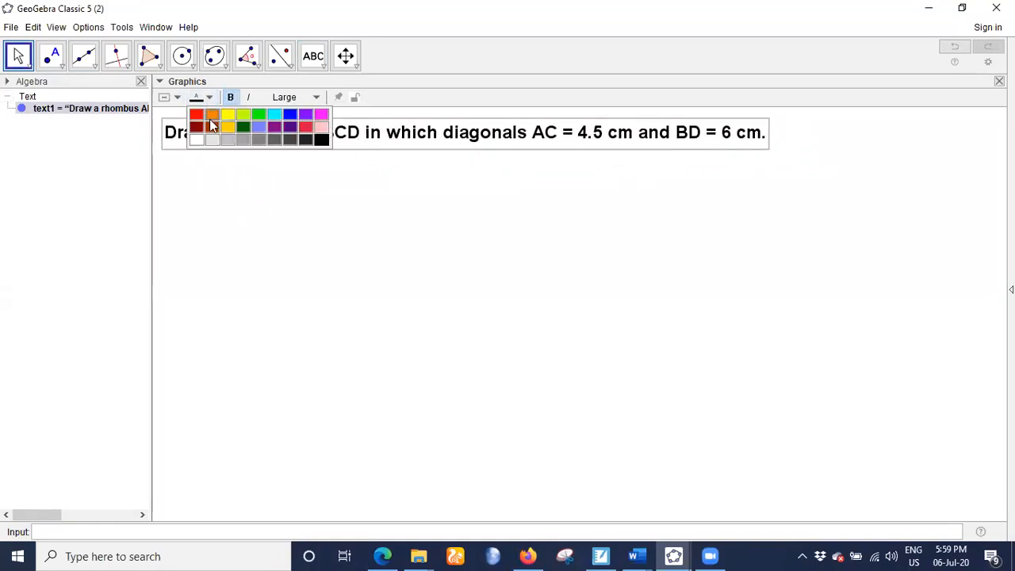
click(305, 126)
click(369, 219)
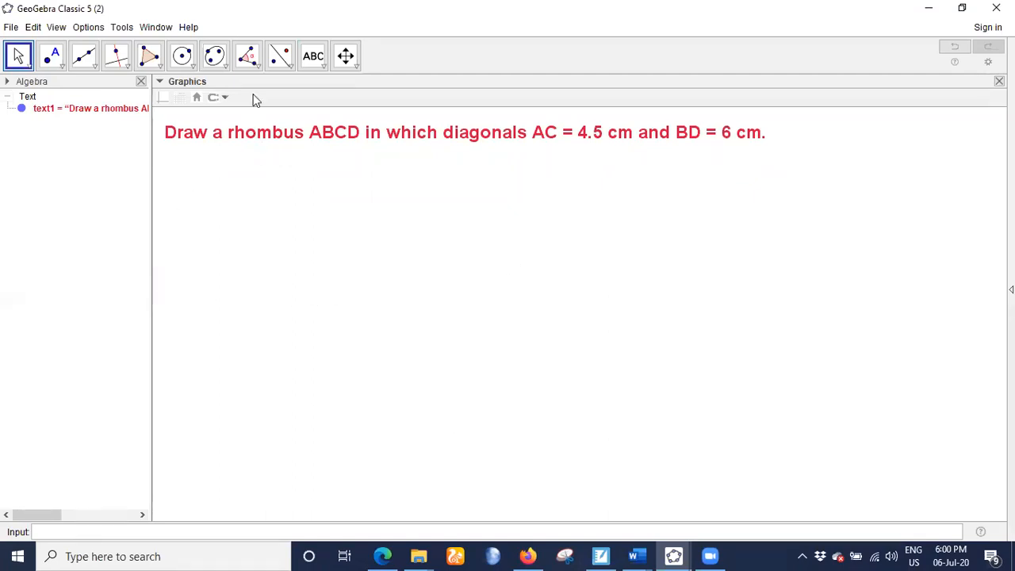
- Create a number slider a with a minimum of 1 below the problem text
click(317, 69)
click(337, 86)
click(245, 186)
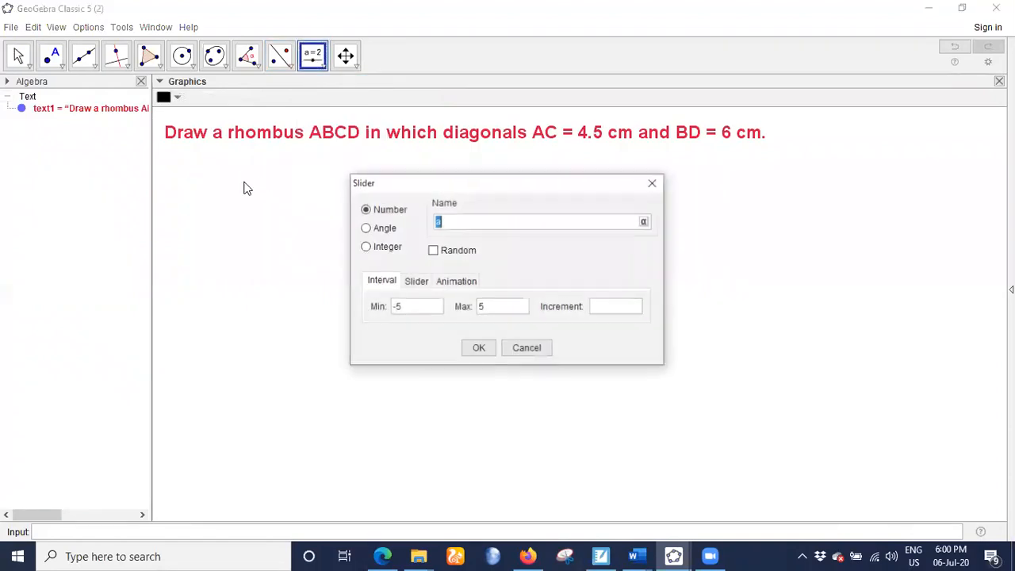
click(410, 309)
key(BackSpace)
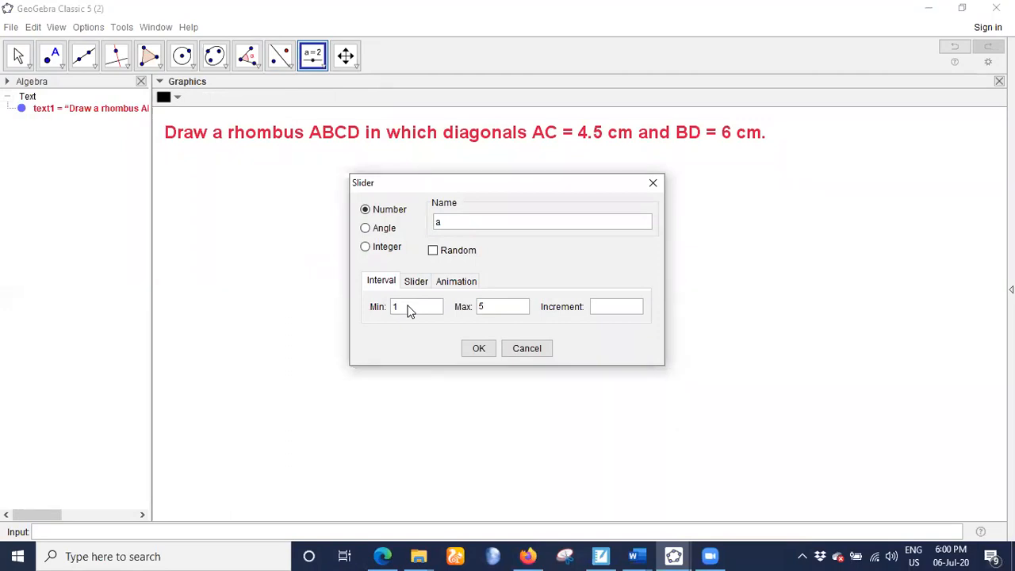
click(478, 348)
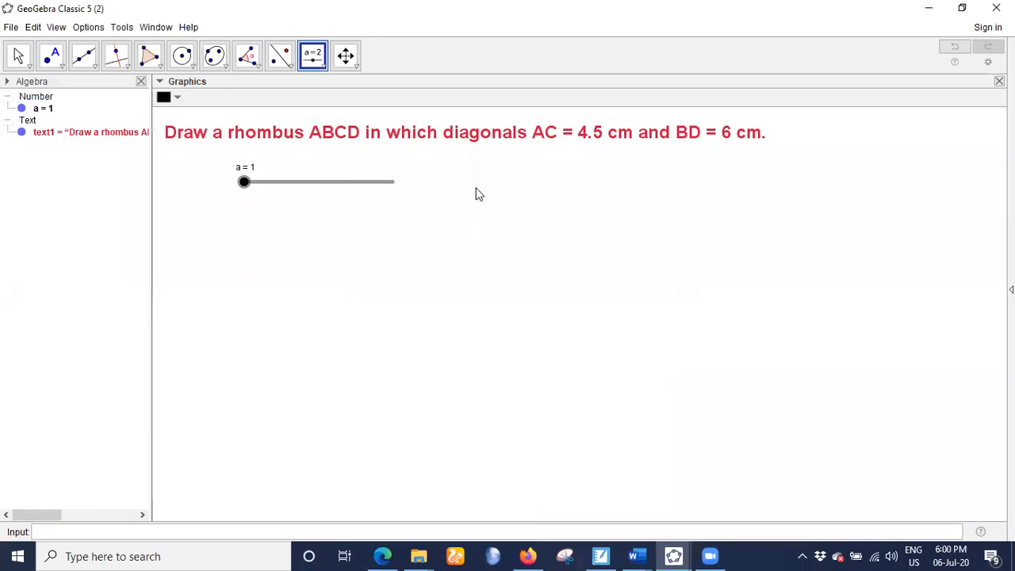
- Create a number slider b ranging from 1 to 10 beside slider a
click(478, 195)
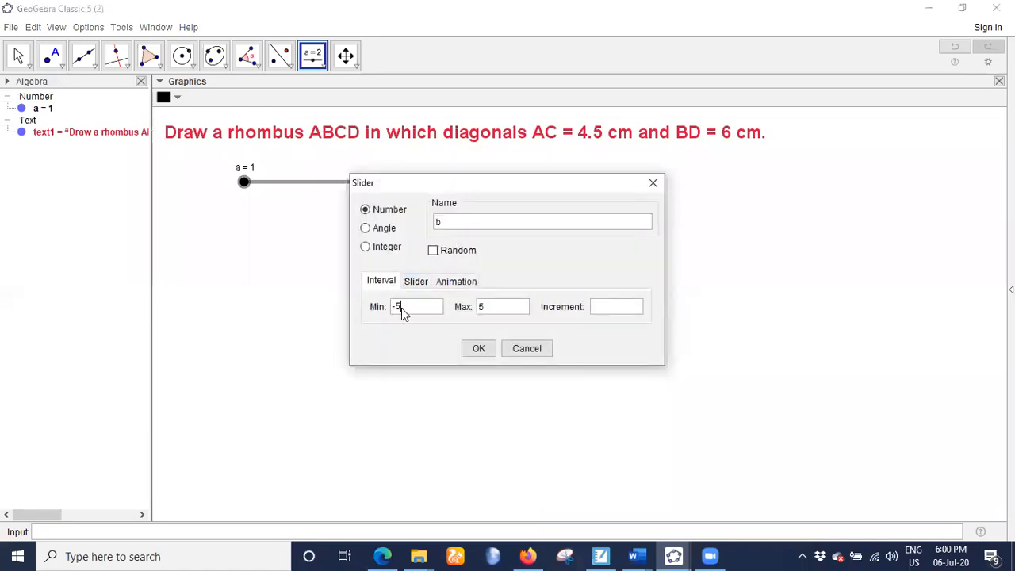
text(1)
key(Tab)
key(BackSpace)
text(10)
click(467, 350)
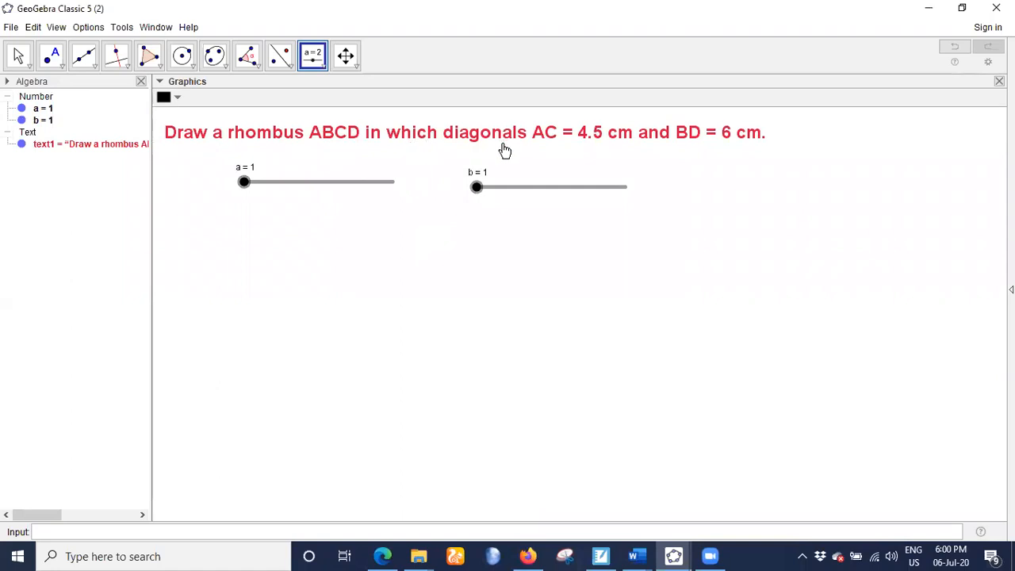
- Draw a segment with given length a below the sliders and set slider a to 4.5
click(52, 56)
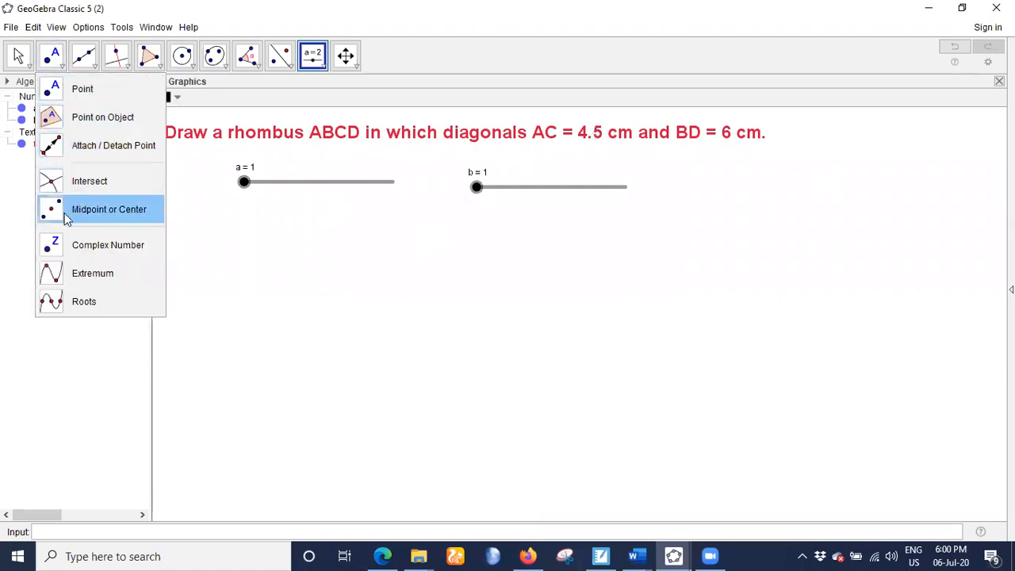
click(84, 56)
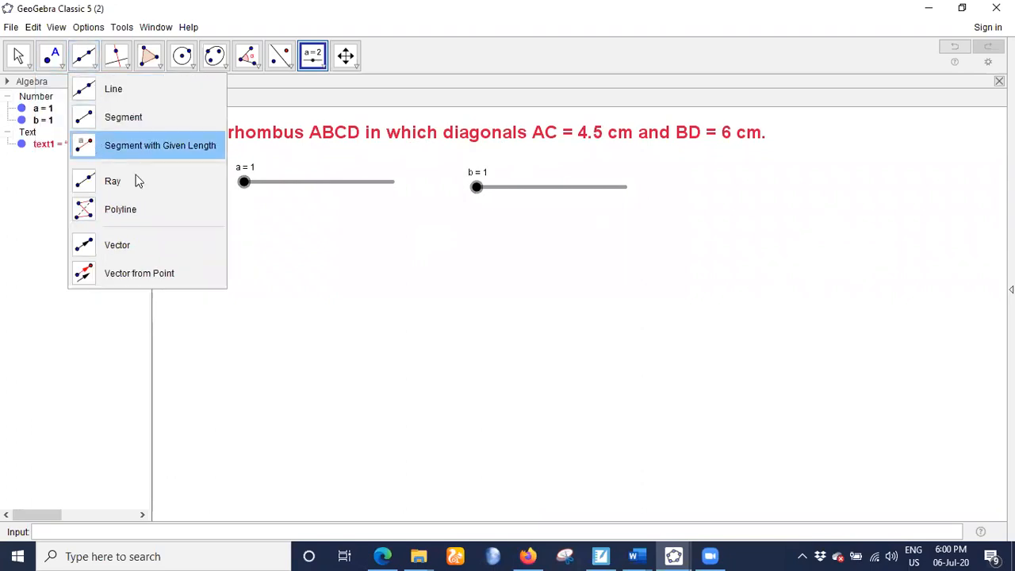
click(136, 145)
click(323, 351)
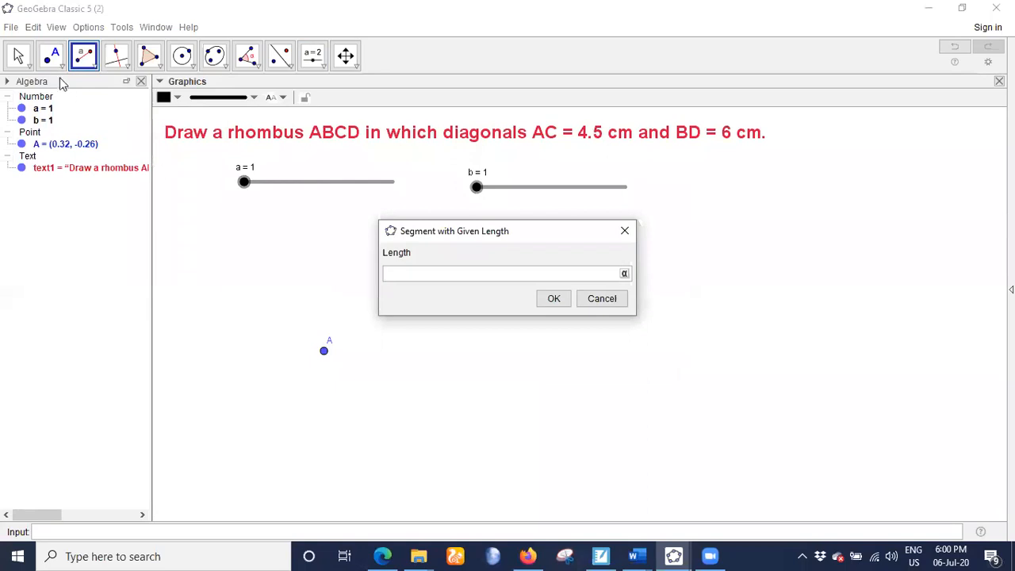
key(BackSpace)
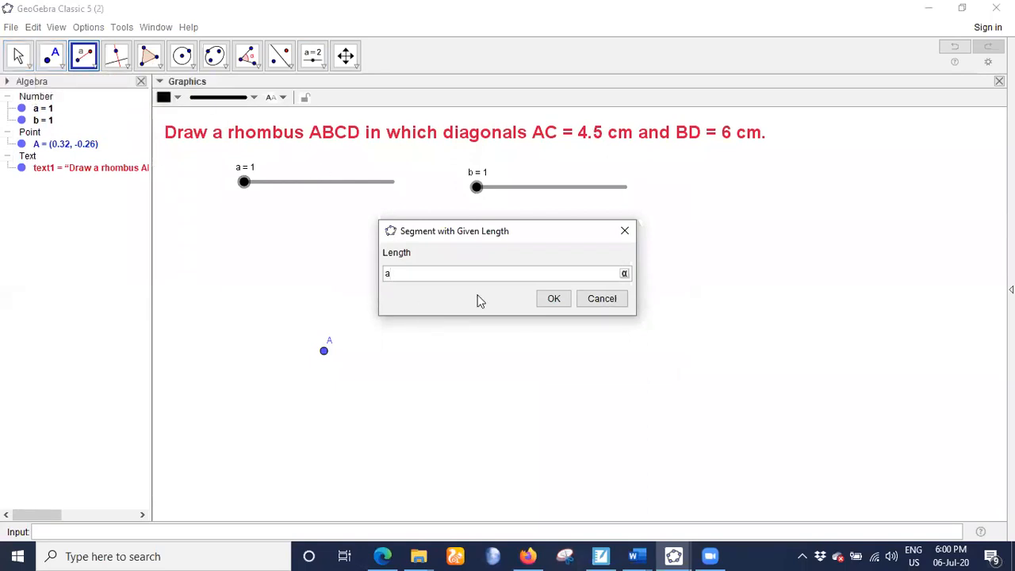
click(555, 299)
click(20, 57)
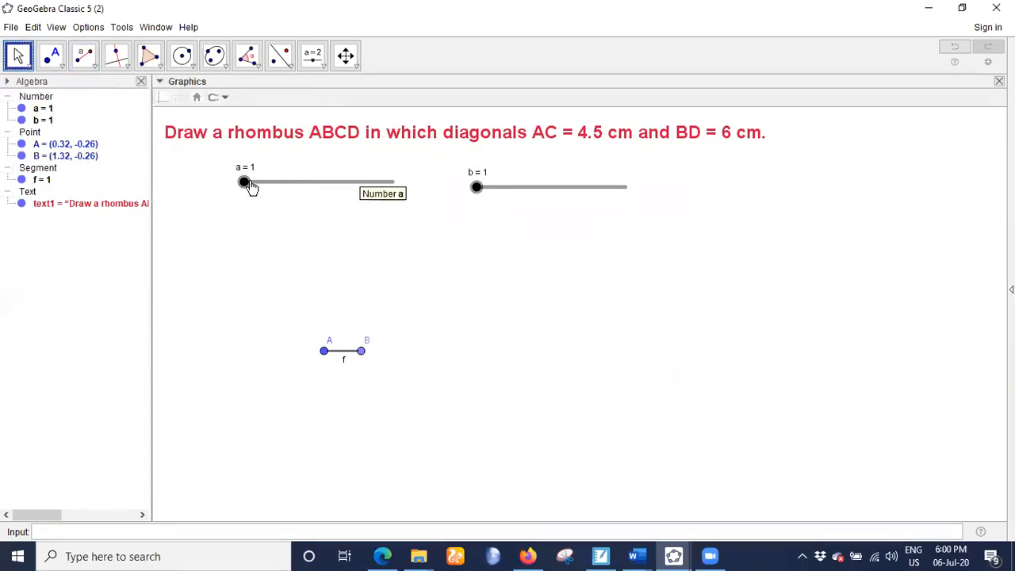
drag(245, 183, 302, 181)
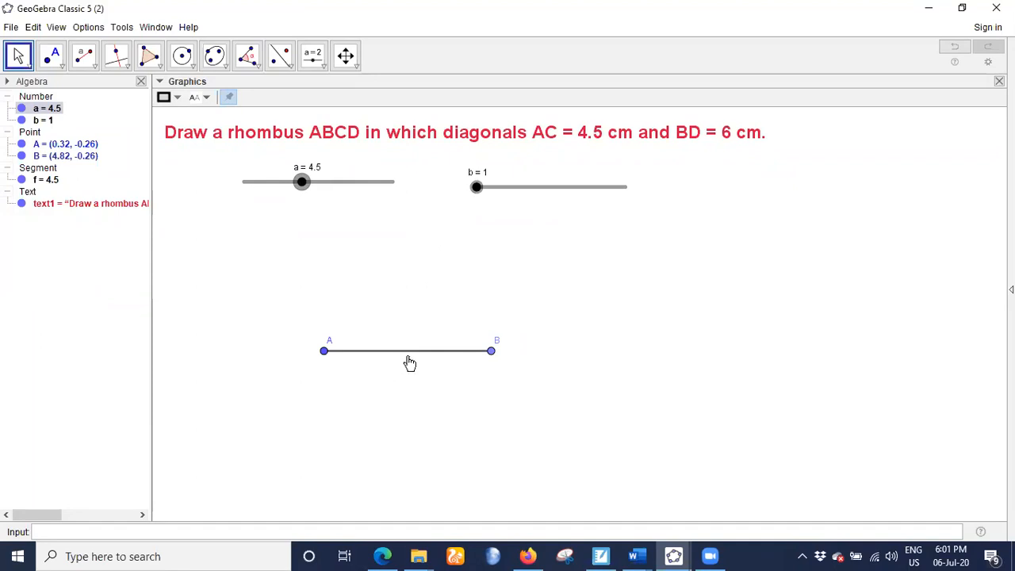
- Construct the perpendicular bisector of segment AB and mark the point where it intersects the segment
click(124, 62)
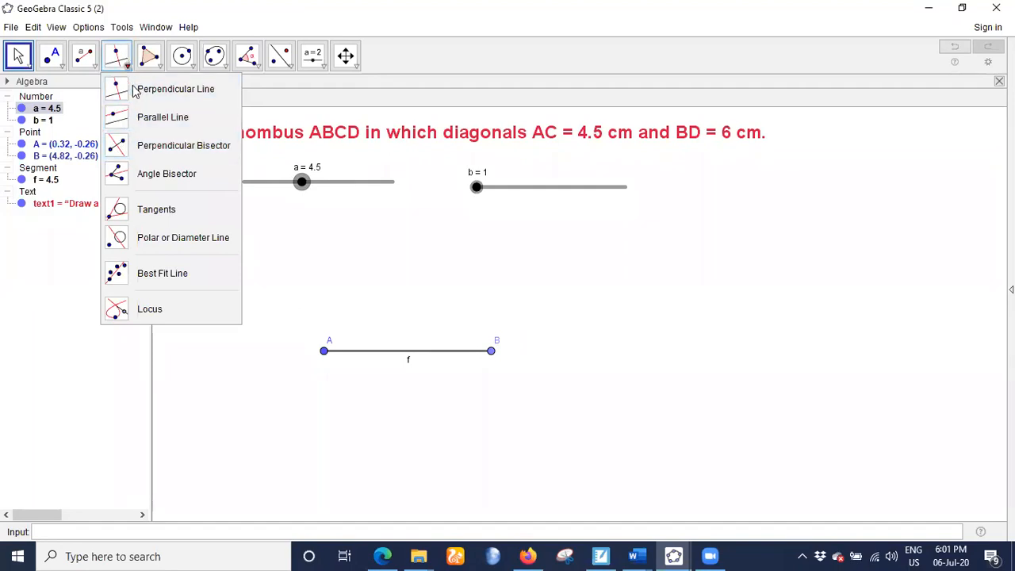
click(141, 145)
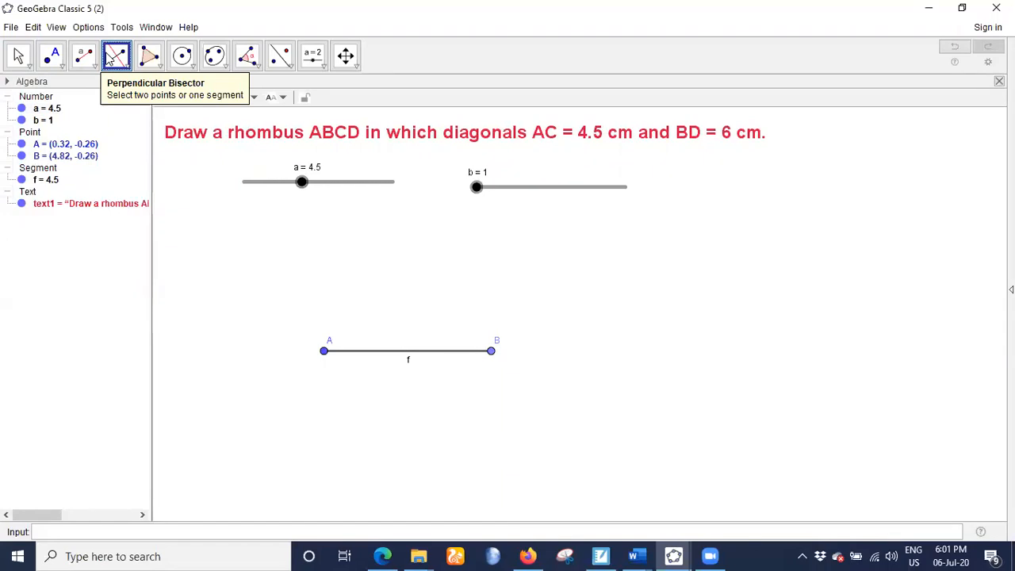
click(404, 357)
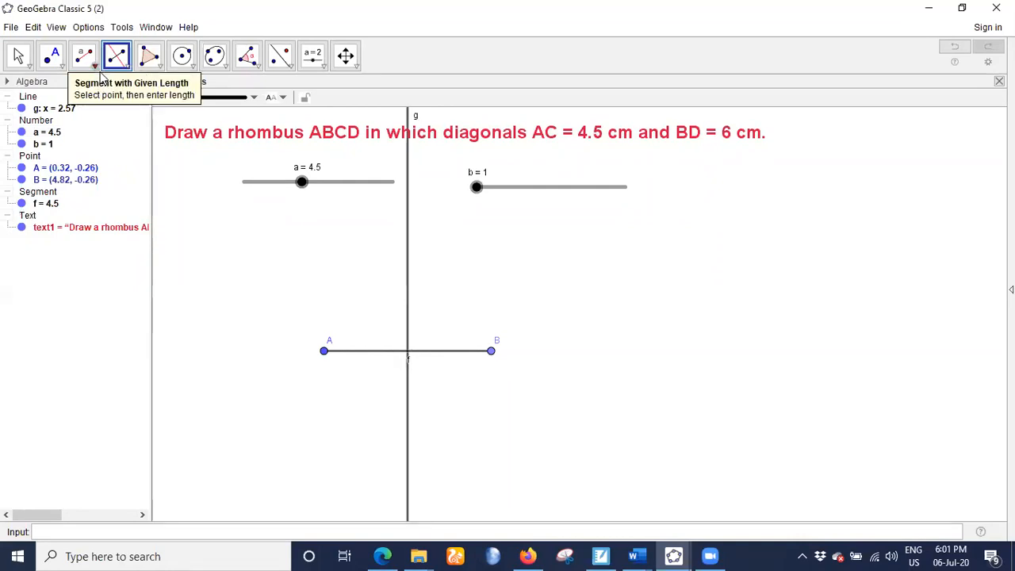
click(51, 57)
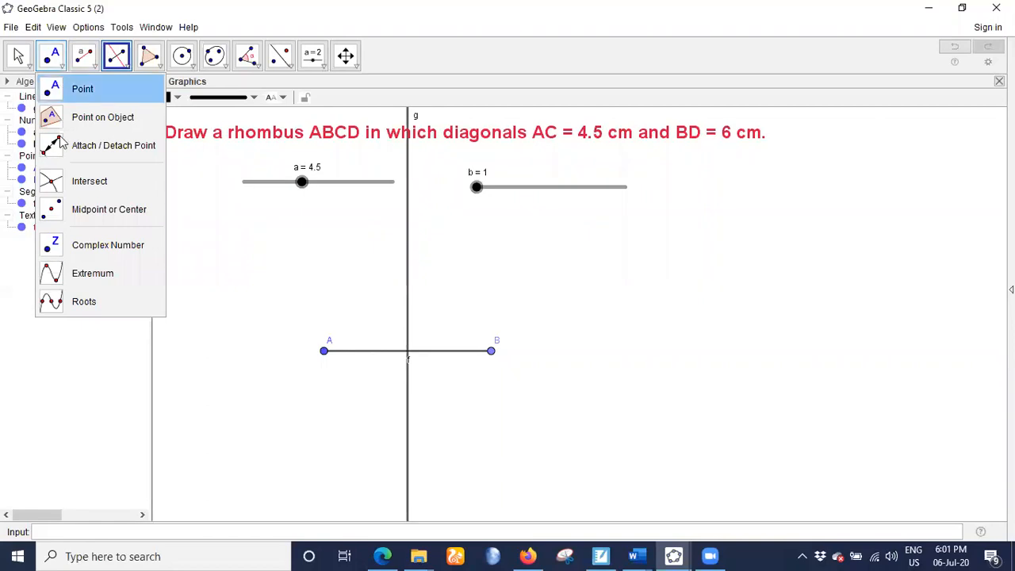
click(46, 181)
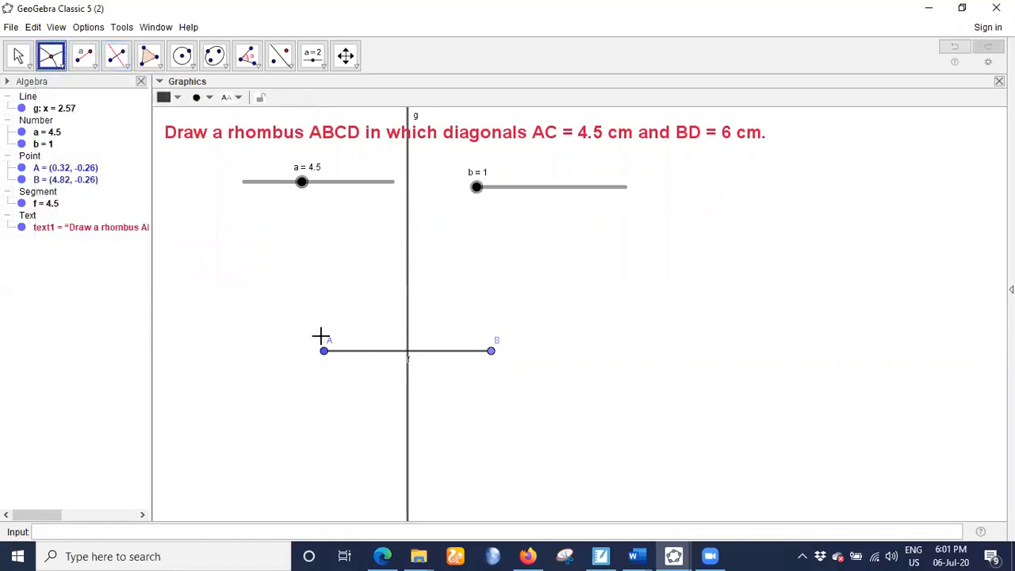
click(406, 349)
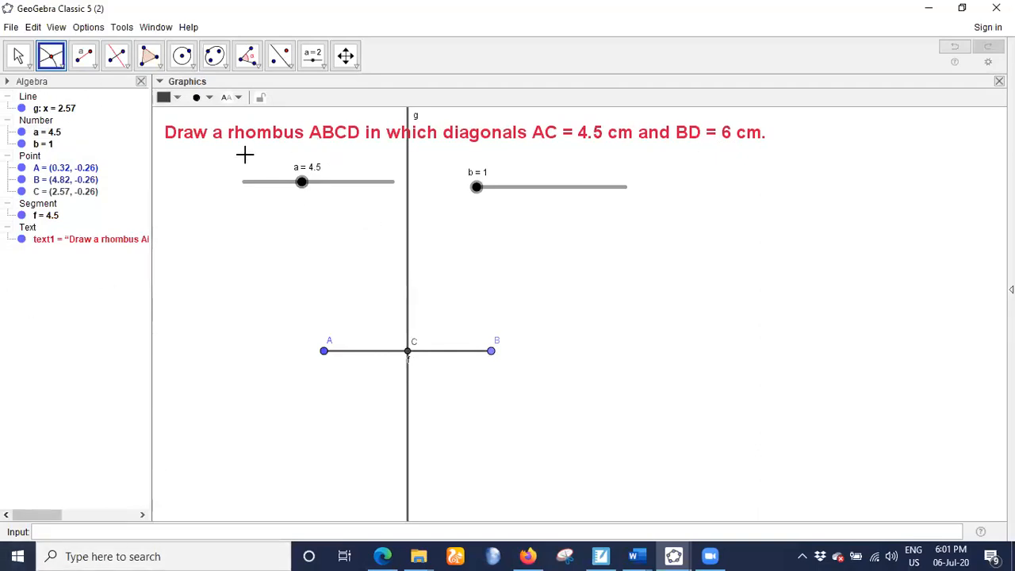
- Draw a circle centred at midpoint C with radius b/2
click(194, 68)
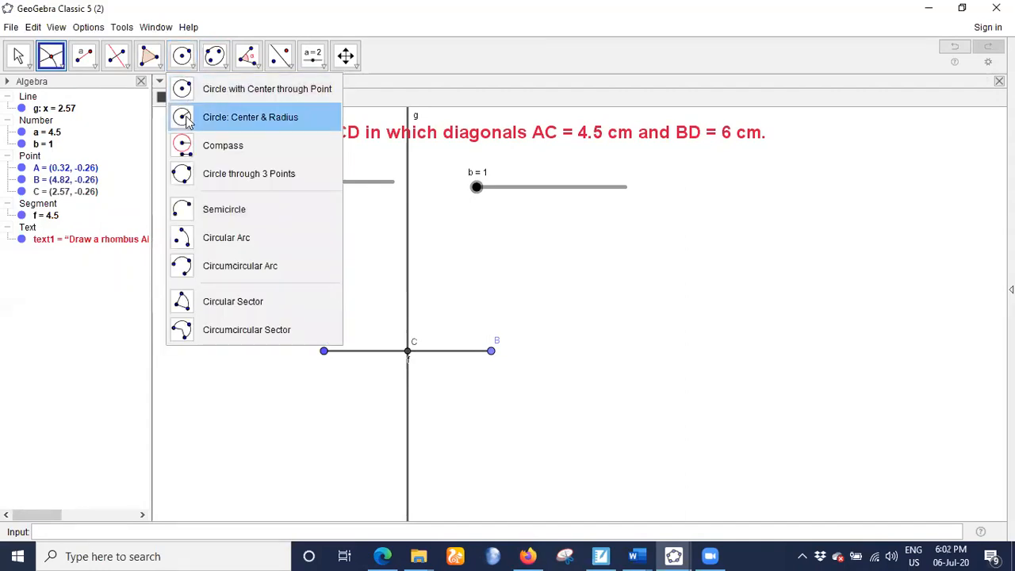
click(250, 117)
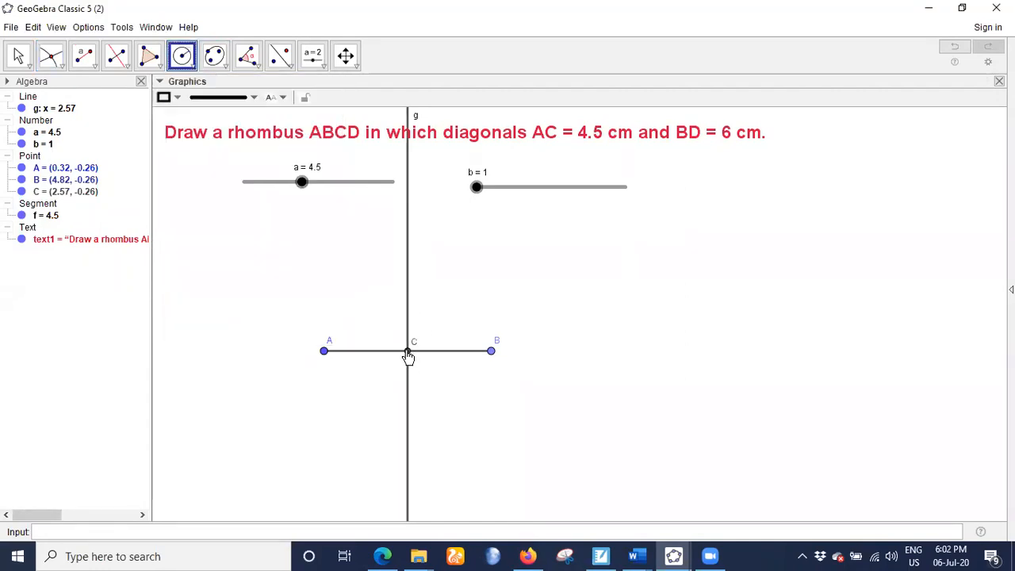
click(408, 357)
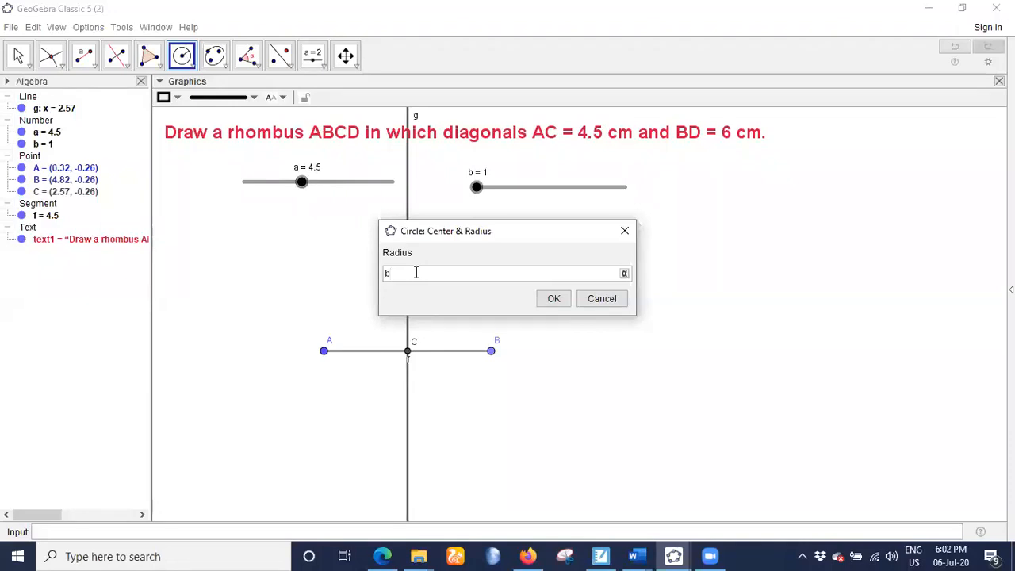
text(b/2)
click(548, 300)
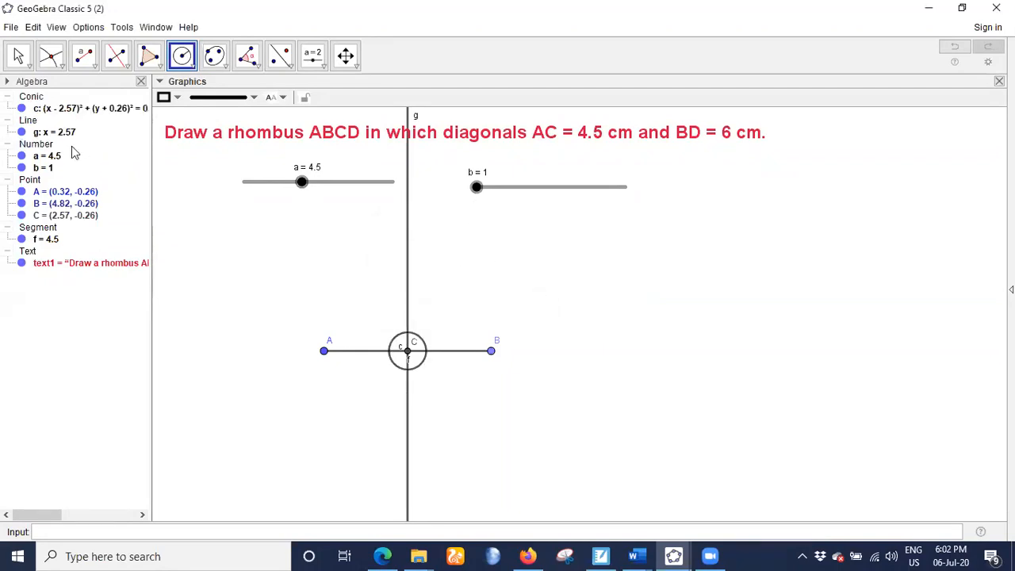
- Set slider b to 6 and mark both points where the circle intersects the perpendicular bisector
click(18, 55)
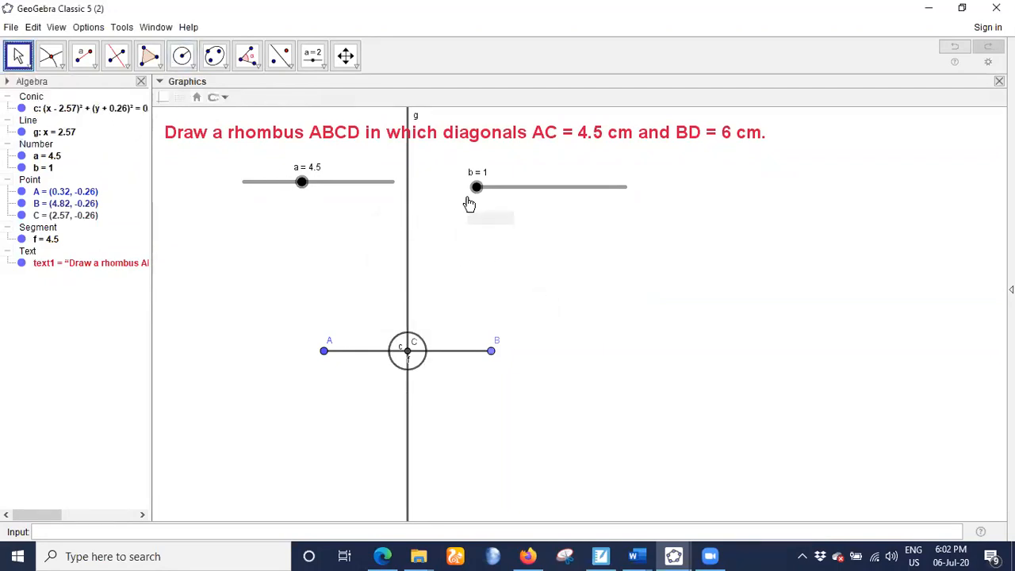
drag(478, 187, 561, 200)
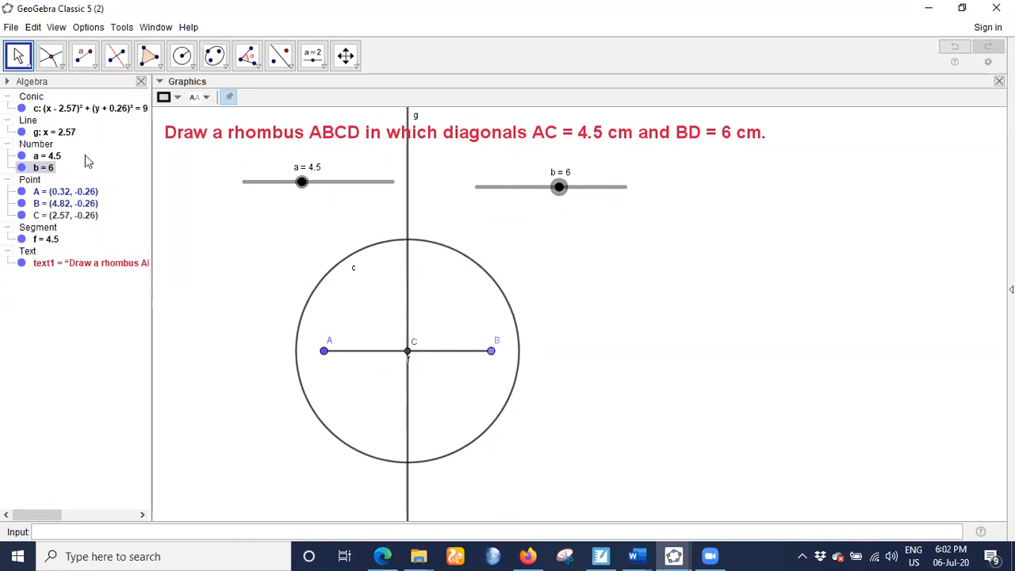
click(50, 56)
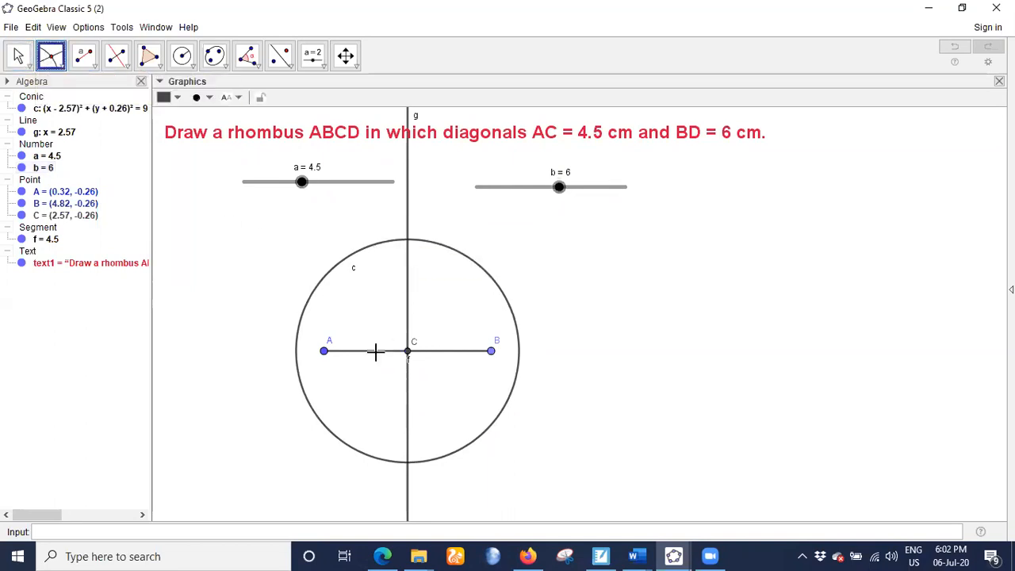
click(408, 245)
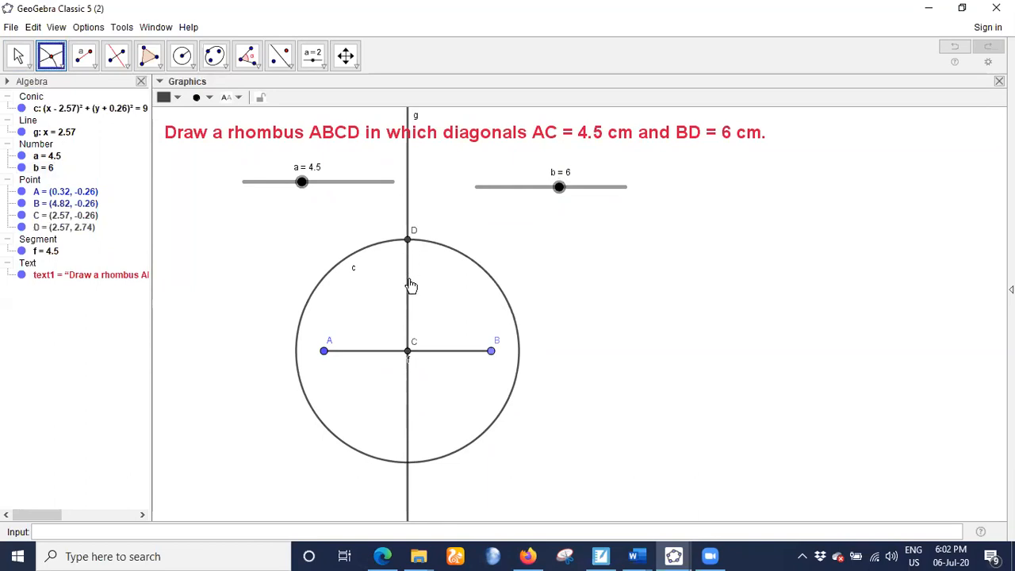
click(409, 464)
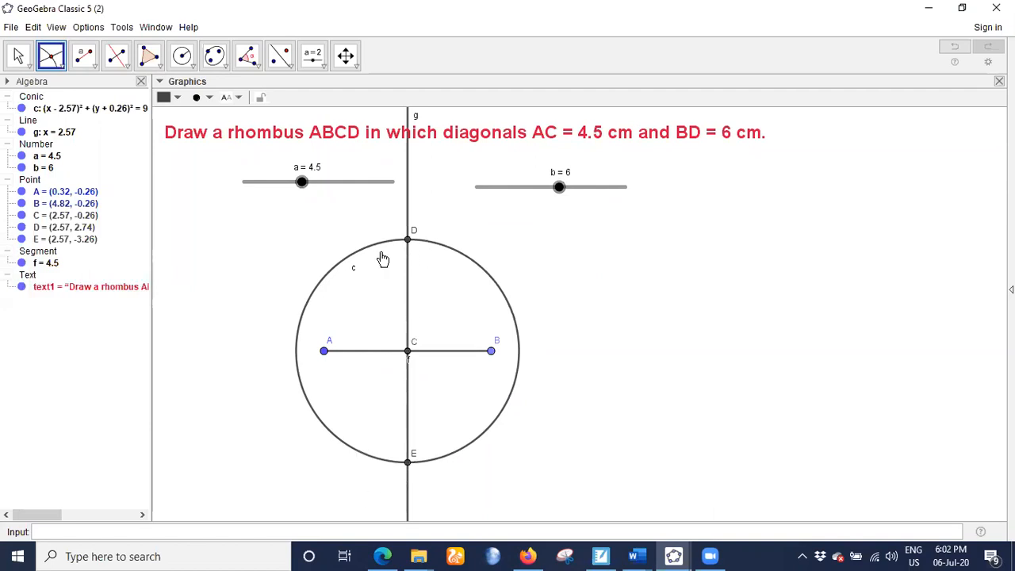
- Draw four segments joining A, E, B and D in order to form the rhombus's sides
click(83, 56)
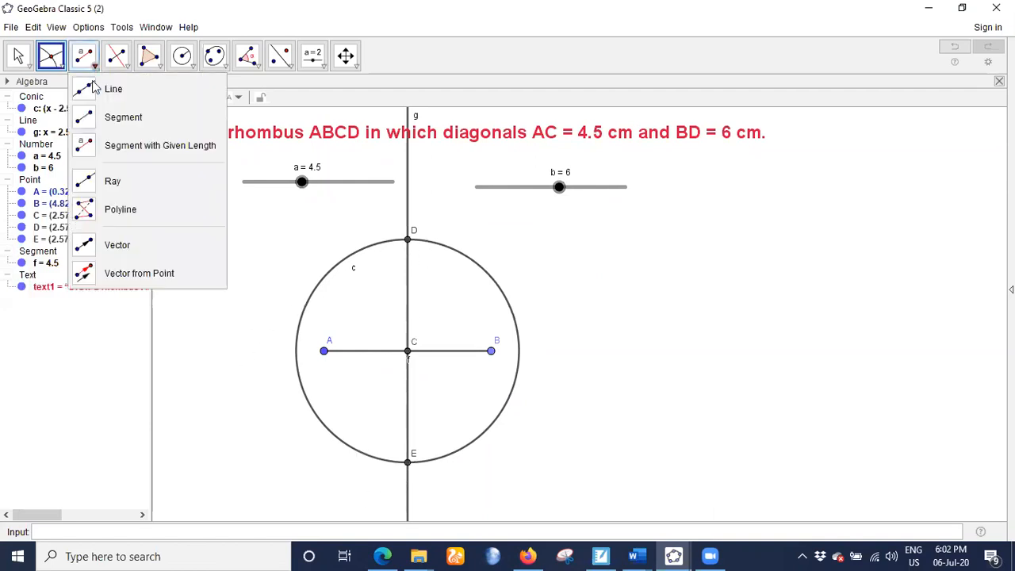
click(99, 114)
click(325, 351)
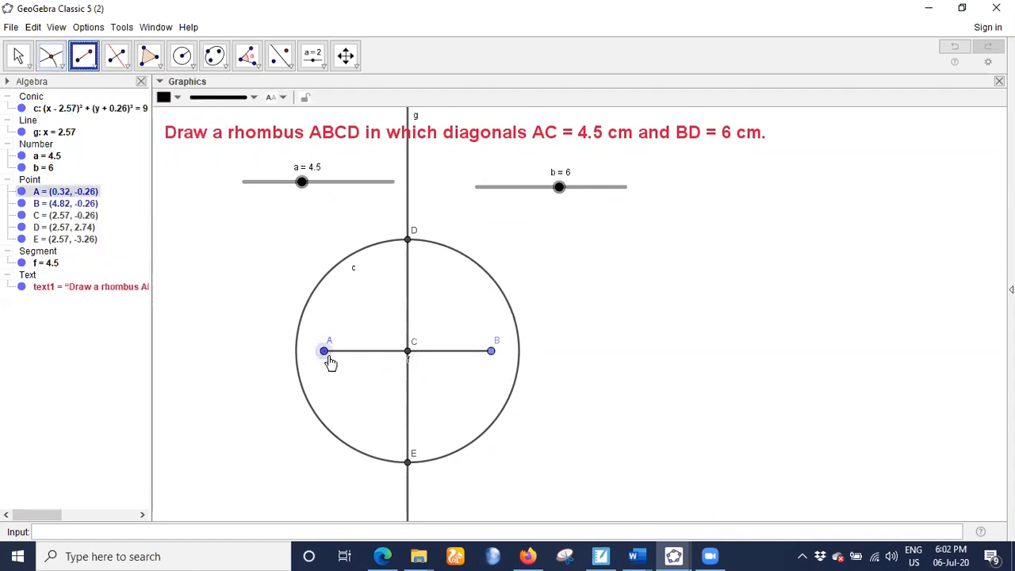
click(407, 463)
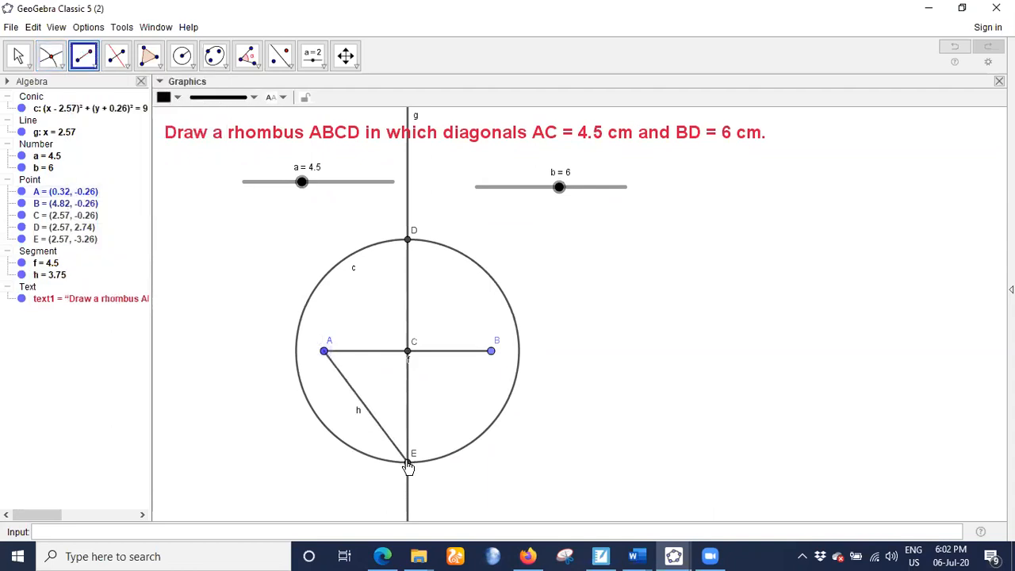
click(408, 467)
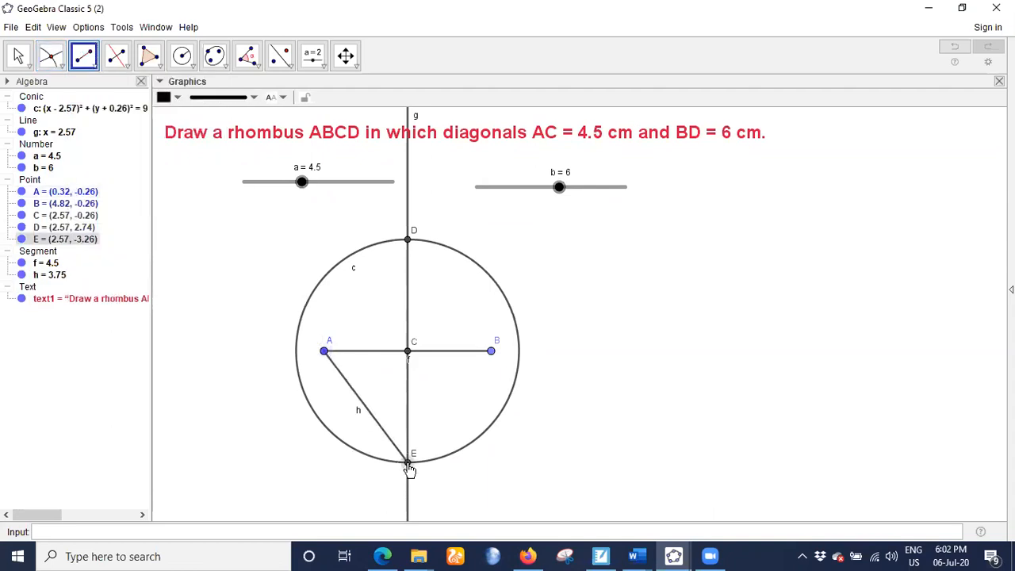
click(489, 351)
click(490, 351)
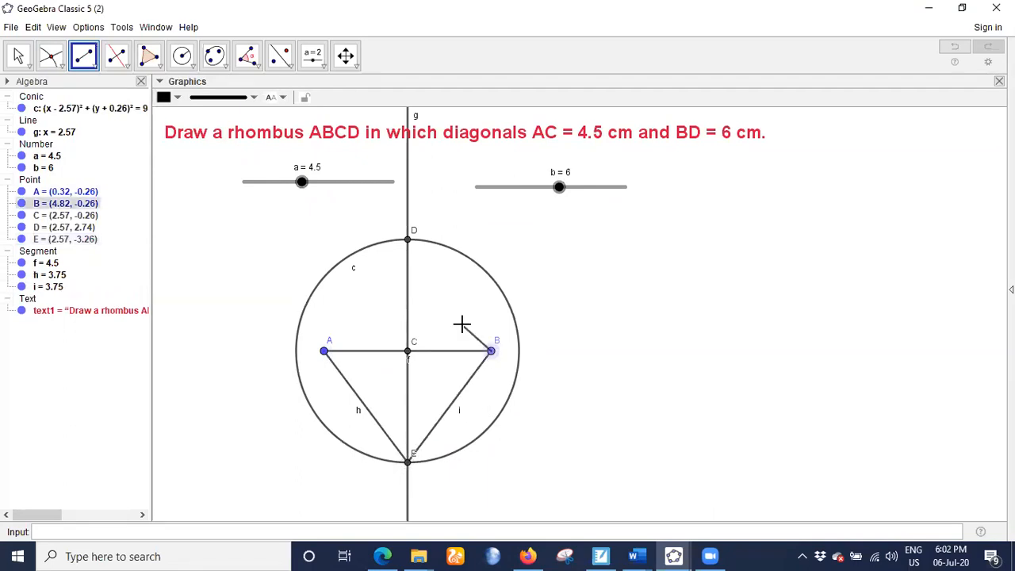
click(407, 241)
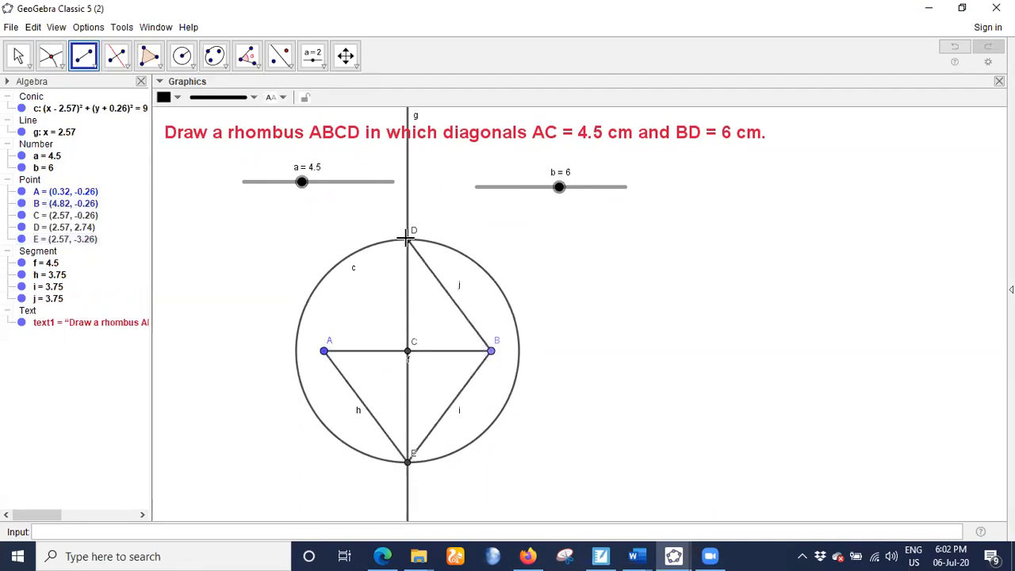
click(408, 242)
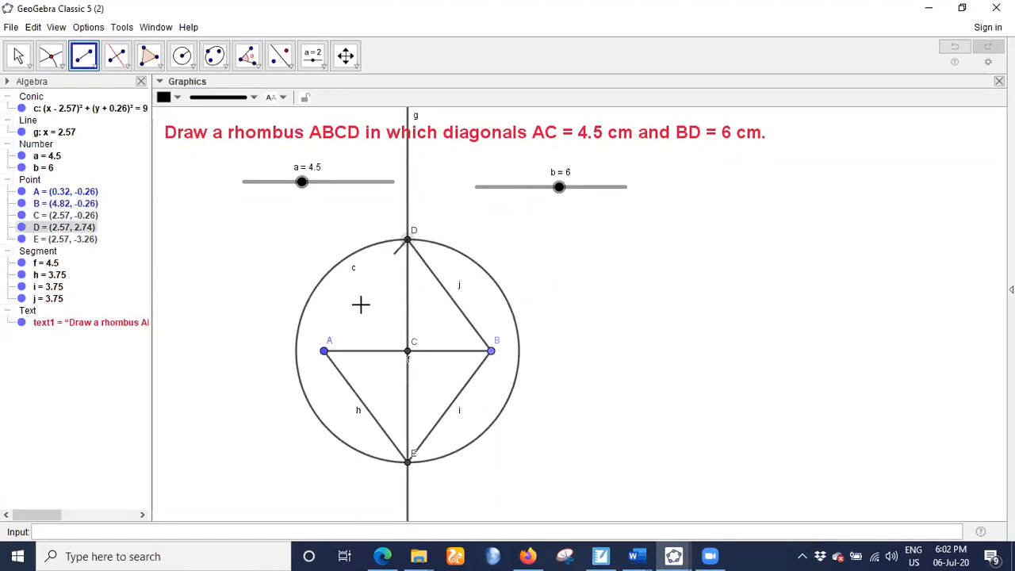
click(325, 352)
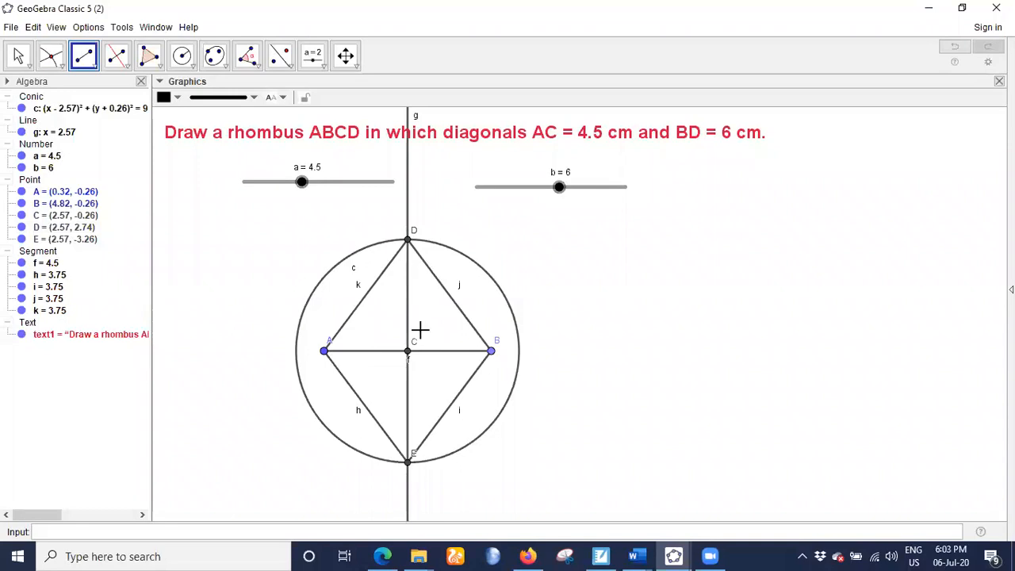
- Rename the circle's lower intersection point E as B and the segment's endpoint opposite A as C
right_click(410, 460)
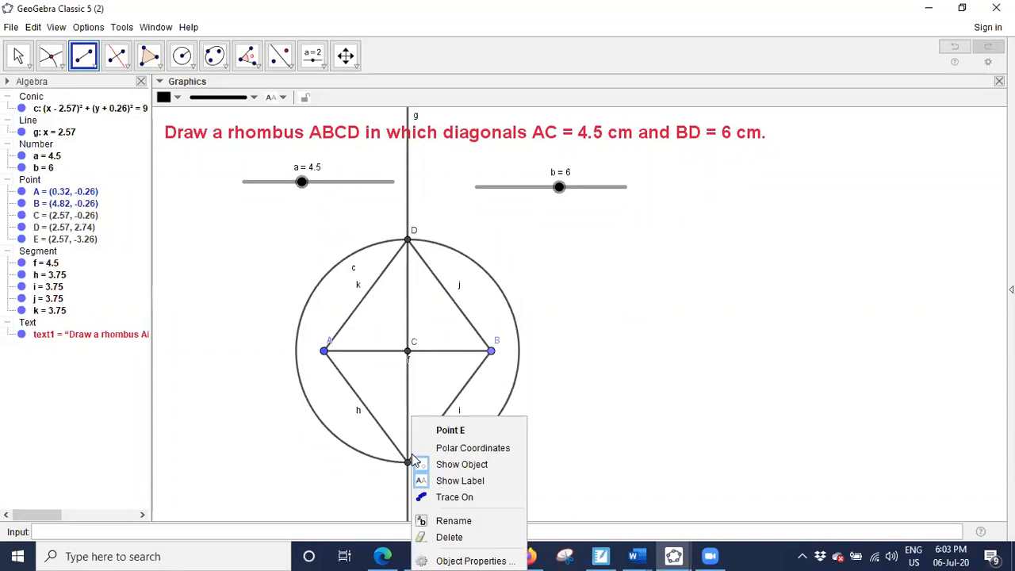
click(453, 522)
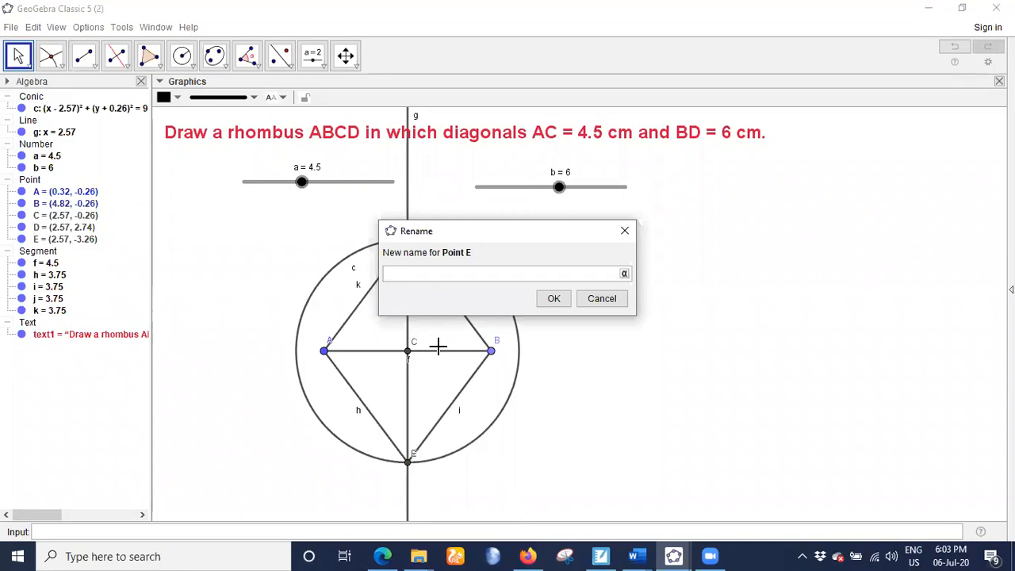
text(B)
click(553, 298)
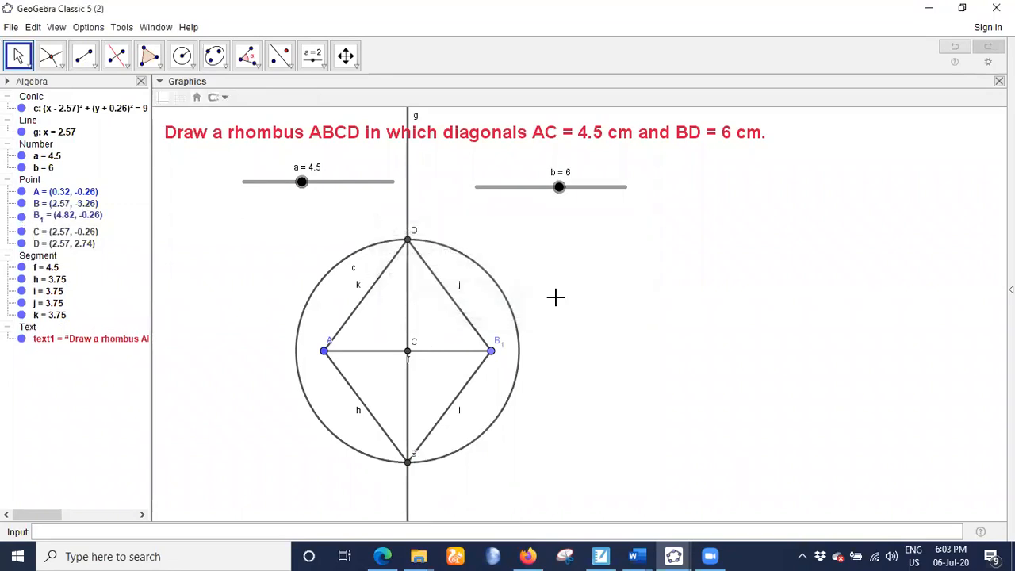
right_click(498, 344)
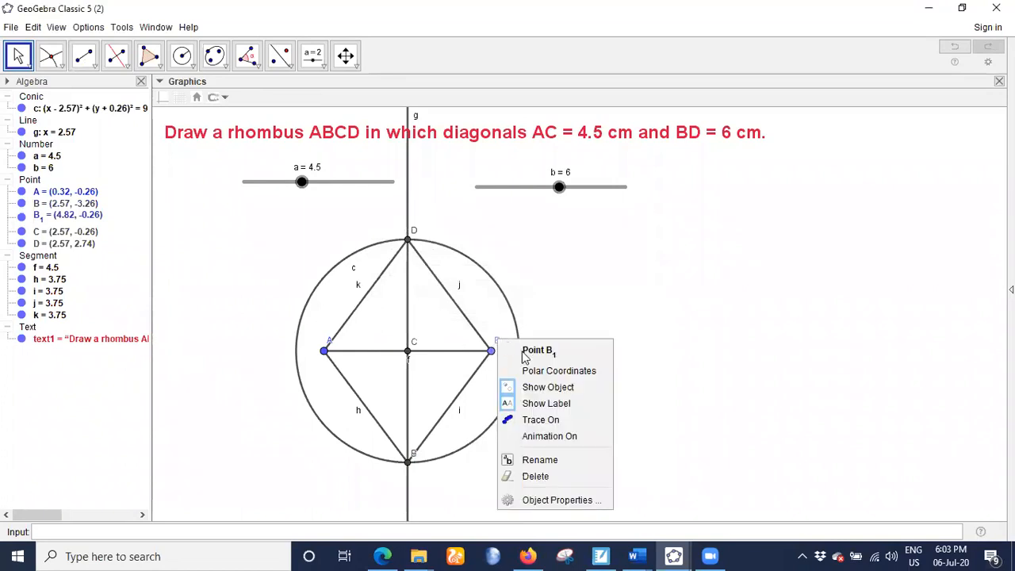
click(531, 460)
text(C)
click(554, 299)
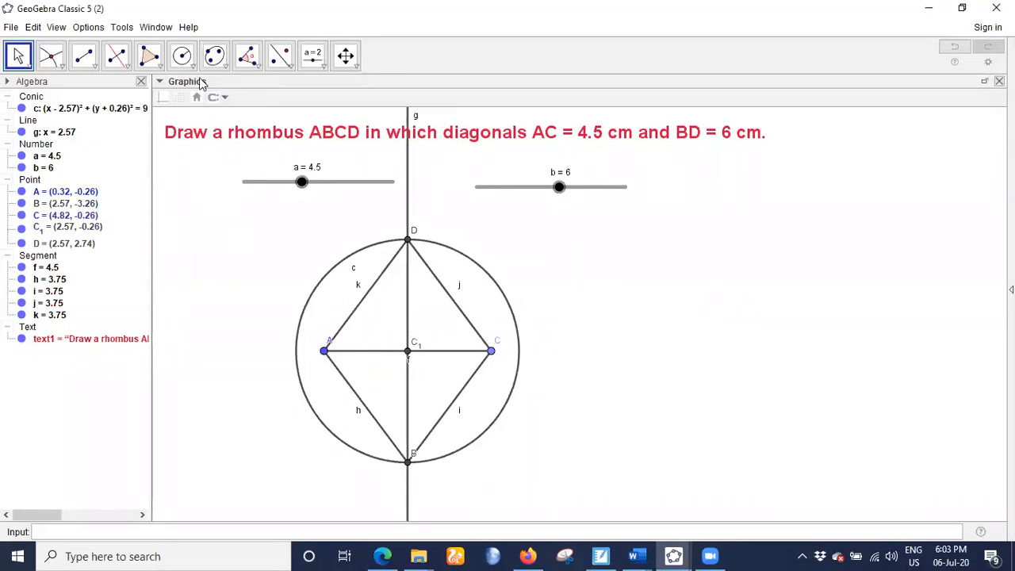
- Add distance labels to the rhombus's four sides AB, BC, CD and DA
click(255, 76)
click(262, 152)
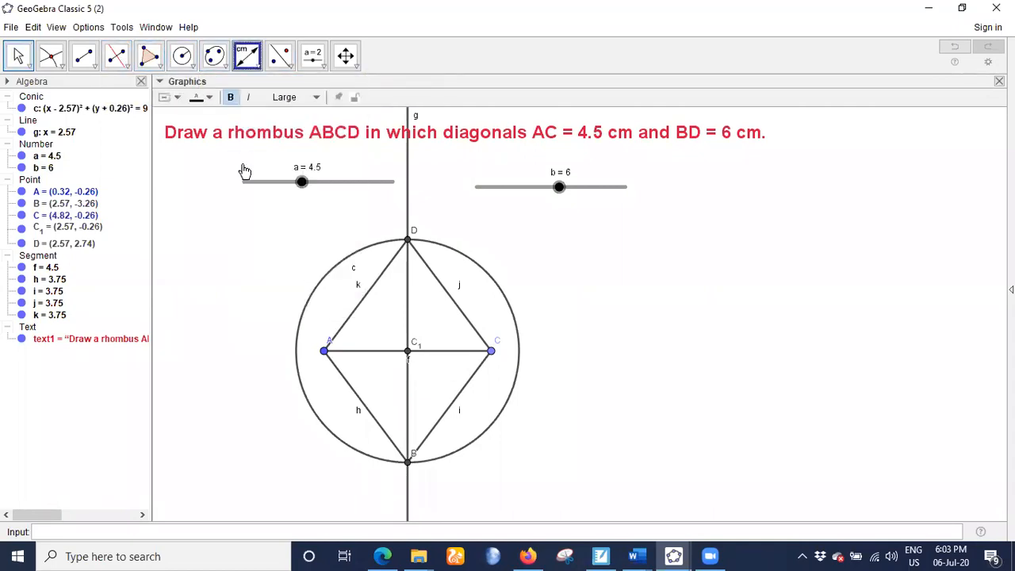
click(324, 354)
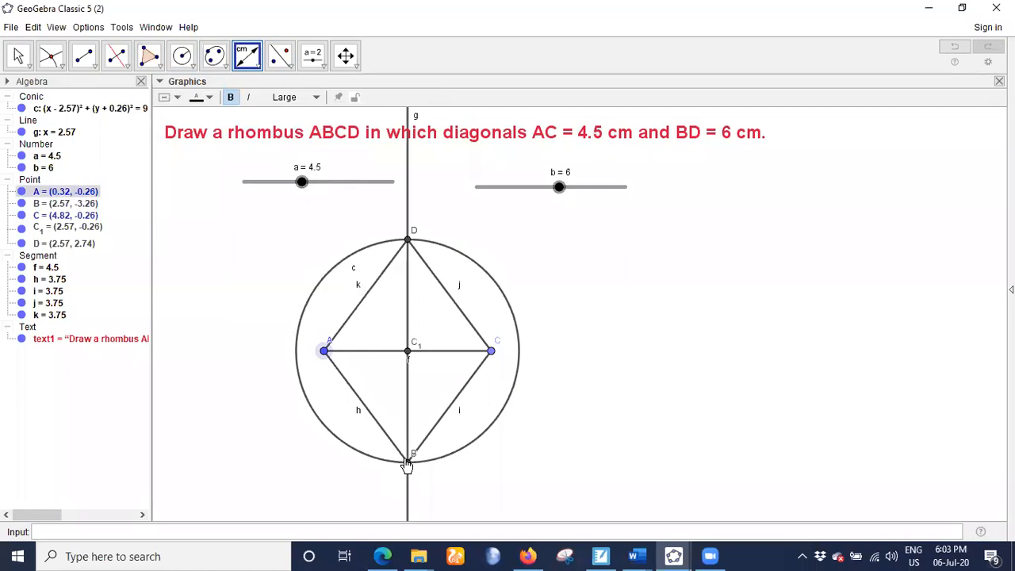
click(408, 461)
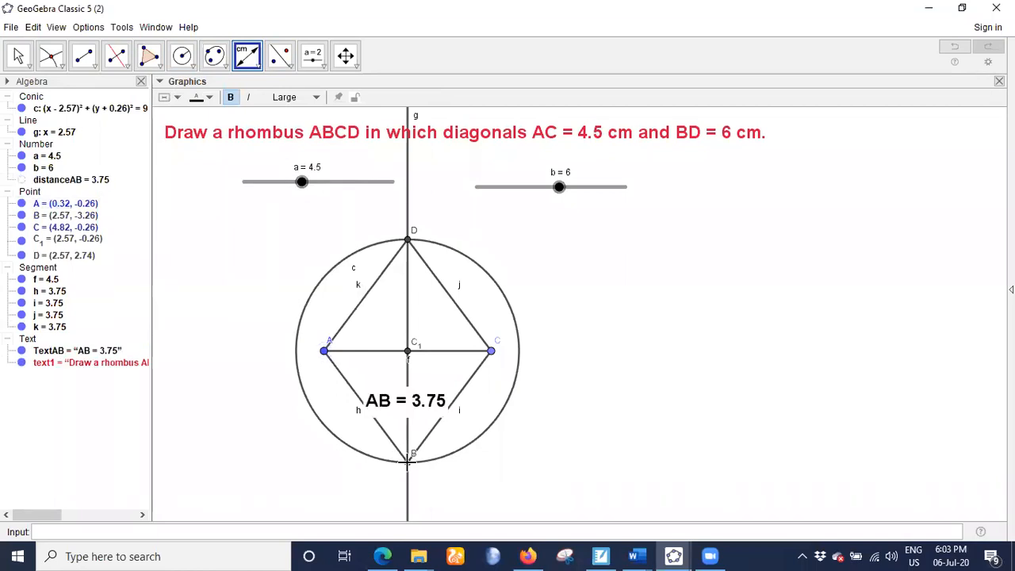
click(408, 460)
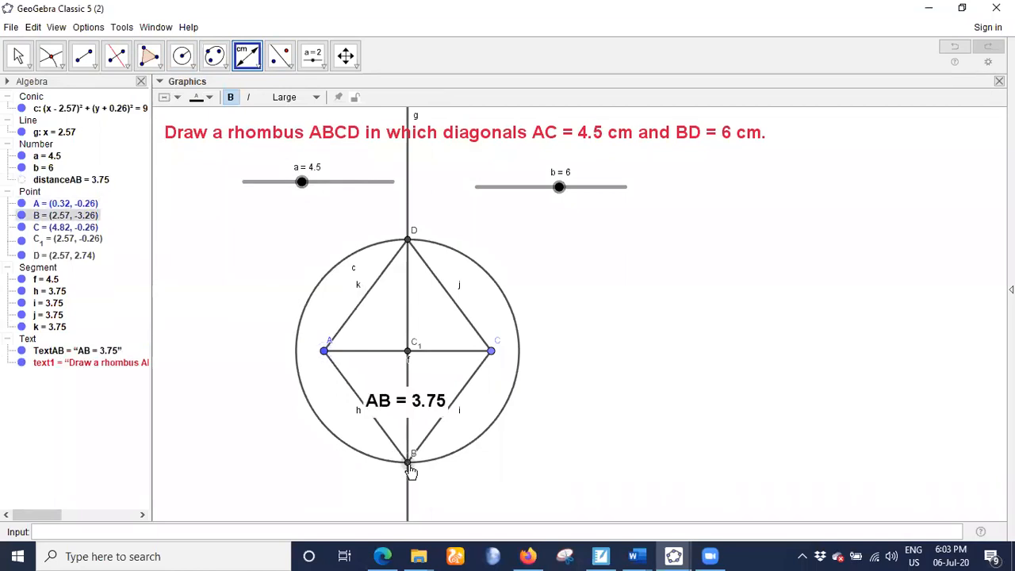
click(491, 353)
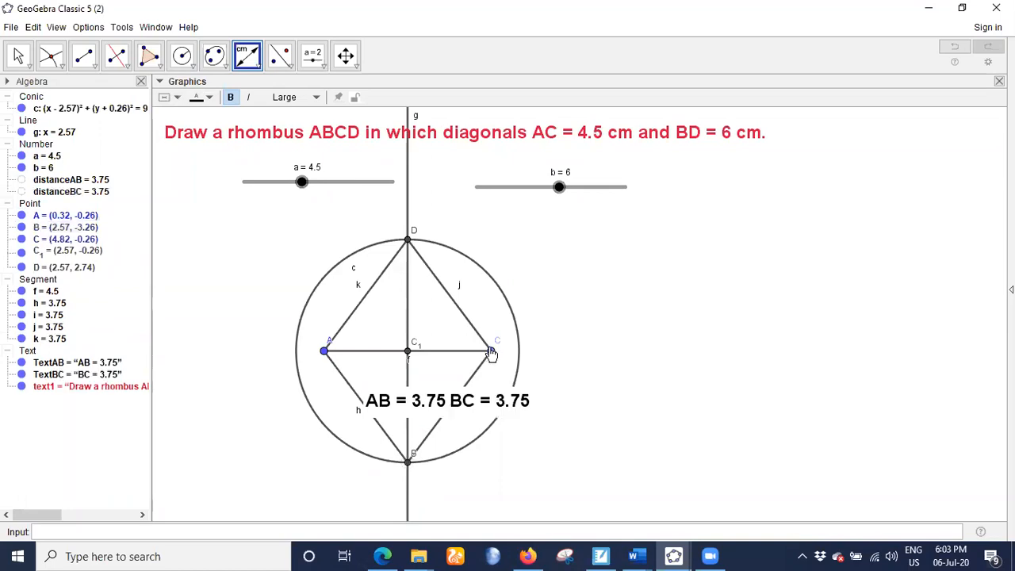
click(491, 353)
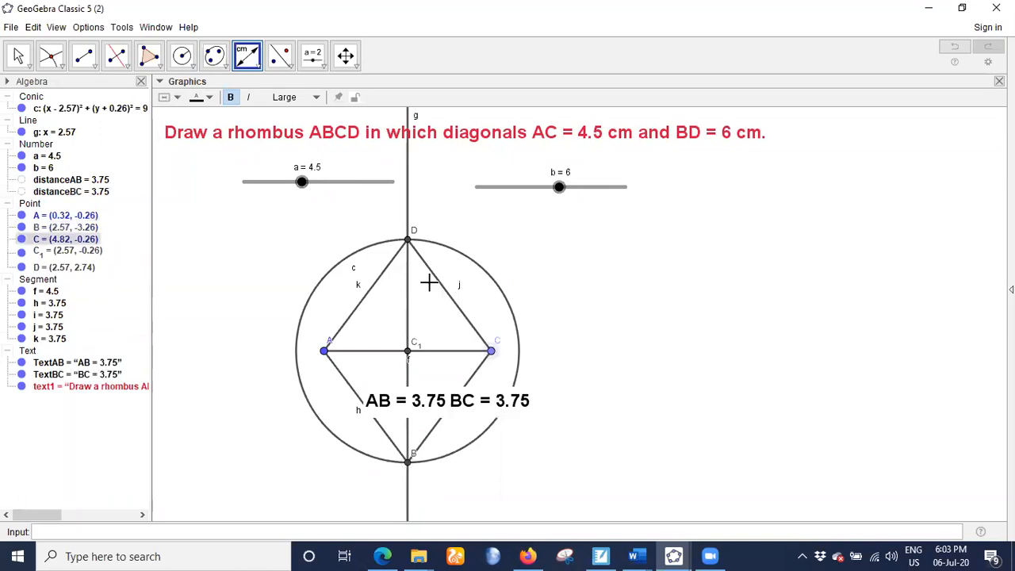
click(407, 240)
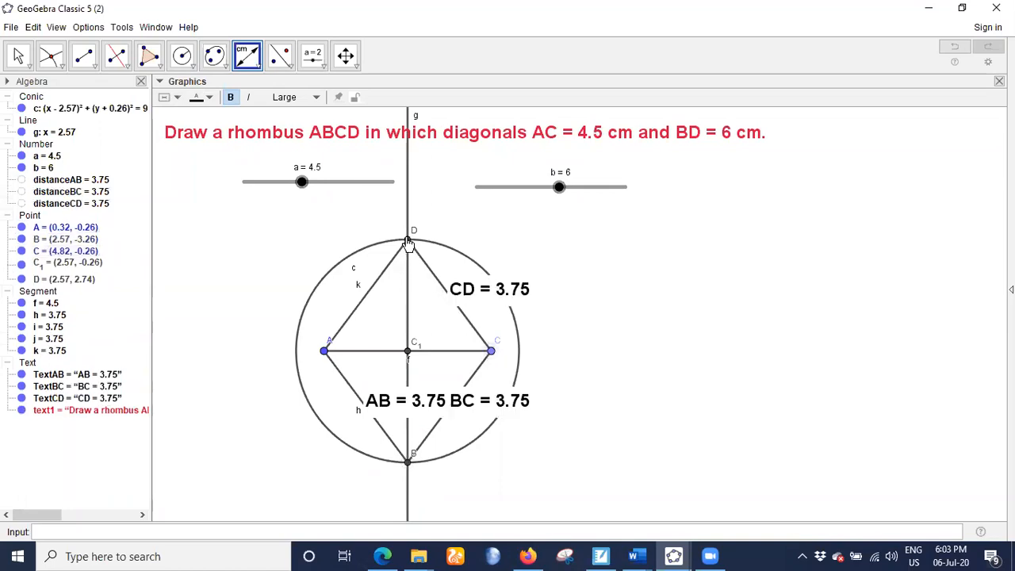
click(321, 350)
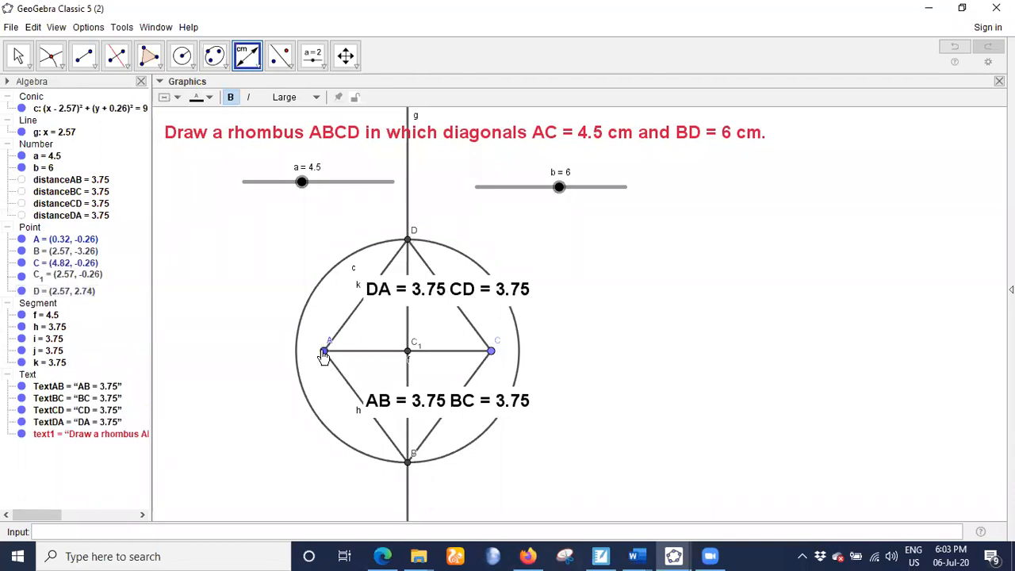